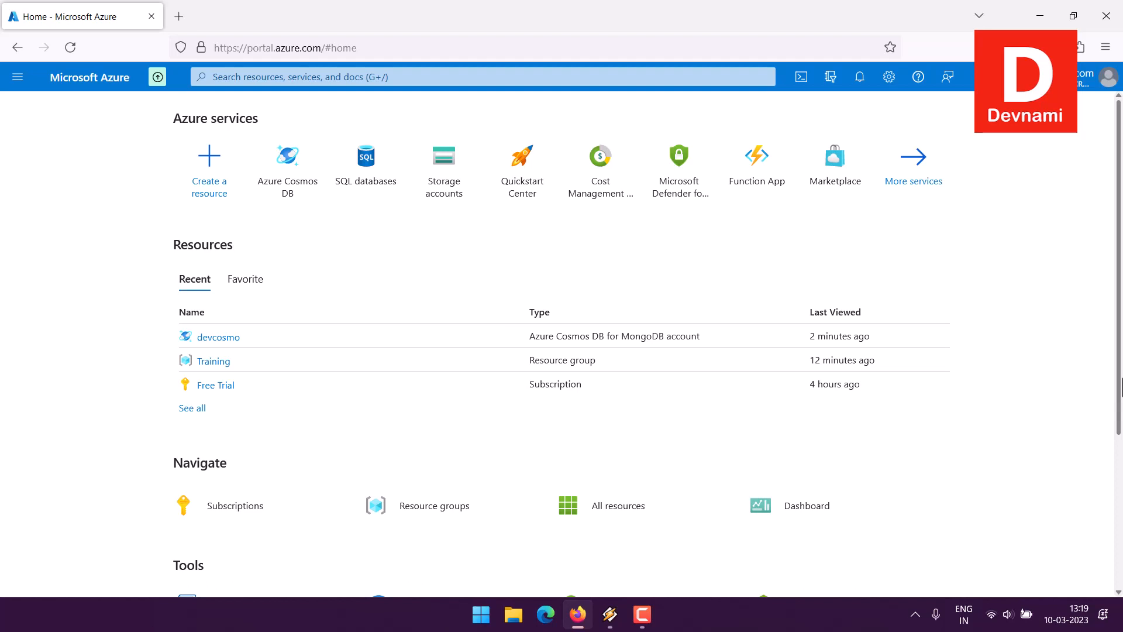
- Open the Azure Cosmos DB service from the Azure portal home page
{"action": "left_click", "coordinate": [292, 189]}
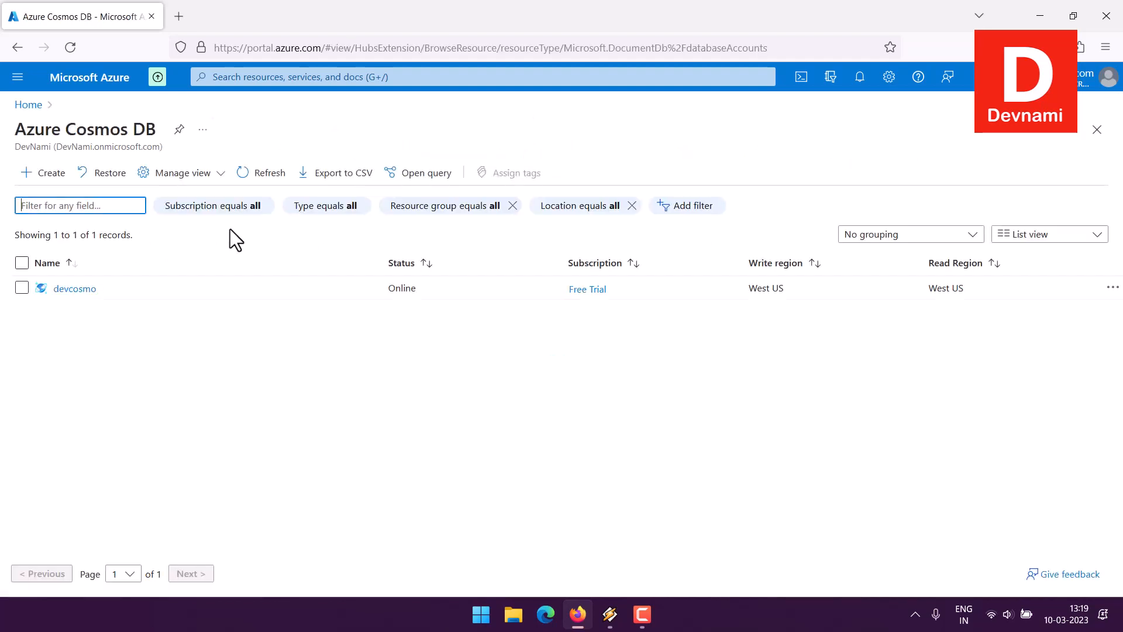
{"action": "left_click", "coordinate": [79, 290]}
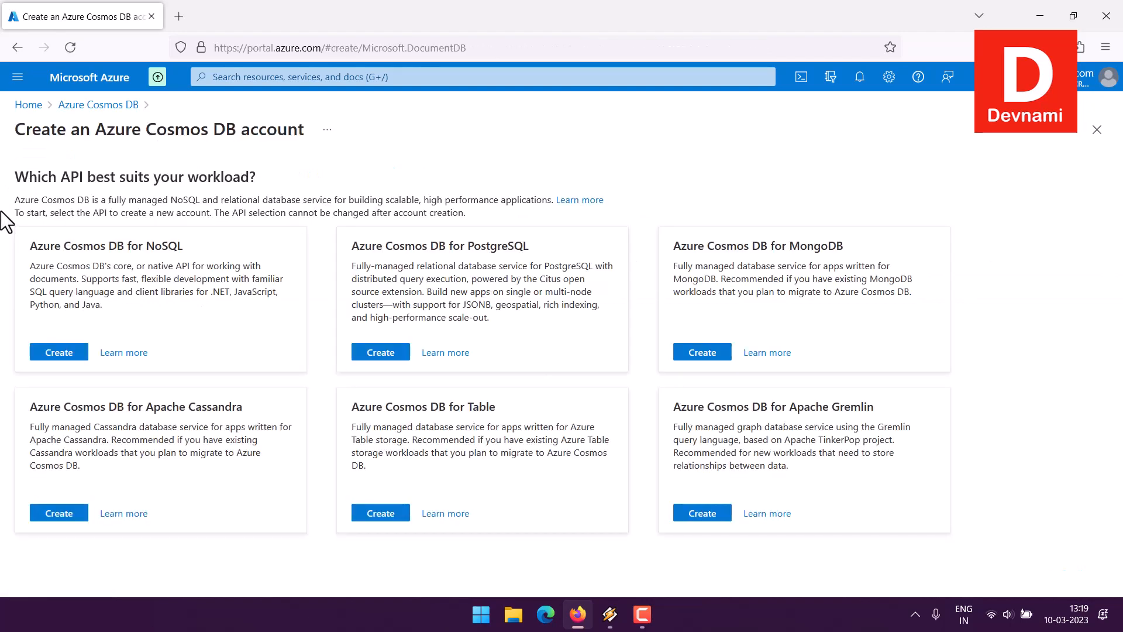
{"action": "left_click_drag", "start_coordinate": [709, 252], "coordinate": [864, 246]}
{"action": "left_click", "coordinate": [761, 246]}
{"action": "left_click", "coordinate": [713, 354]}
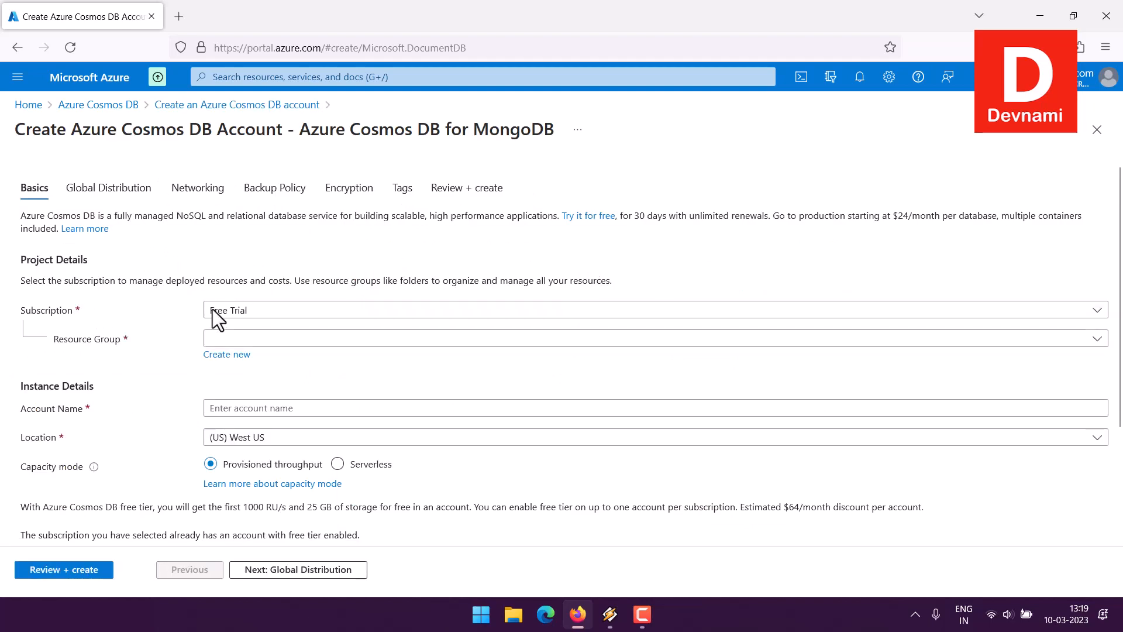
{"action": "left_click", "coordinate": [241, 339]}
{"action": "left_click", "coordinate": [692, 388]}
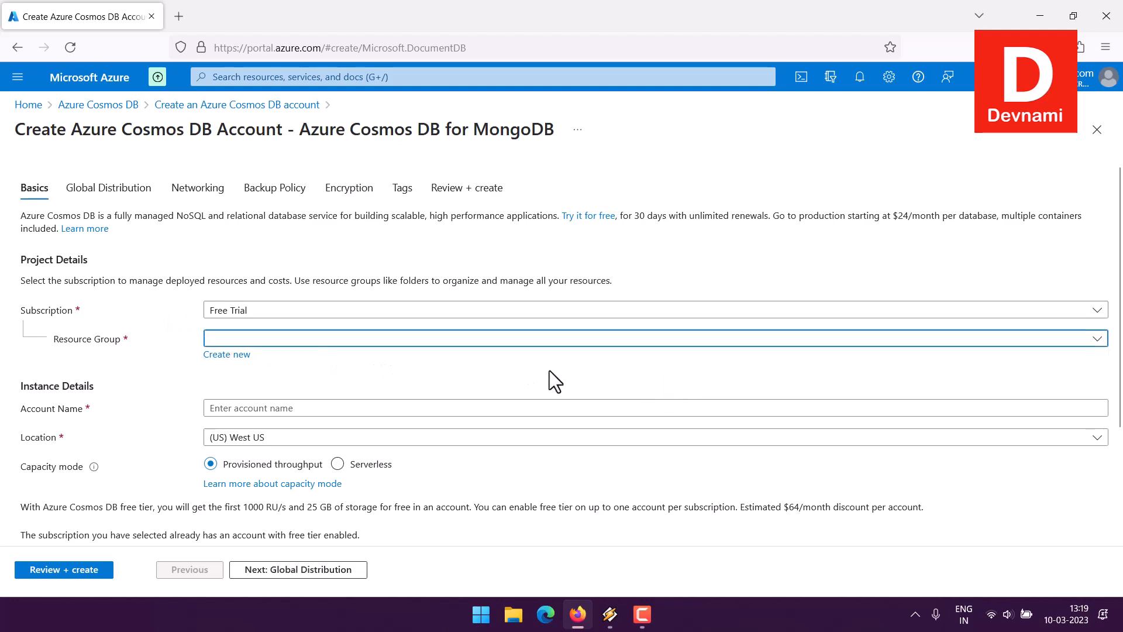
{"action": "scroll", "coordinate": [120, 306], "scroll_direction": "down", "scroll_amount": 3}
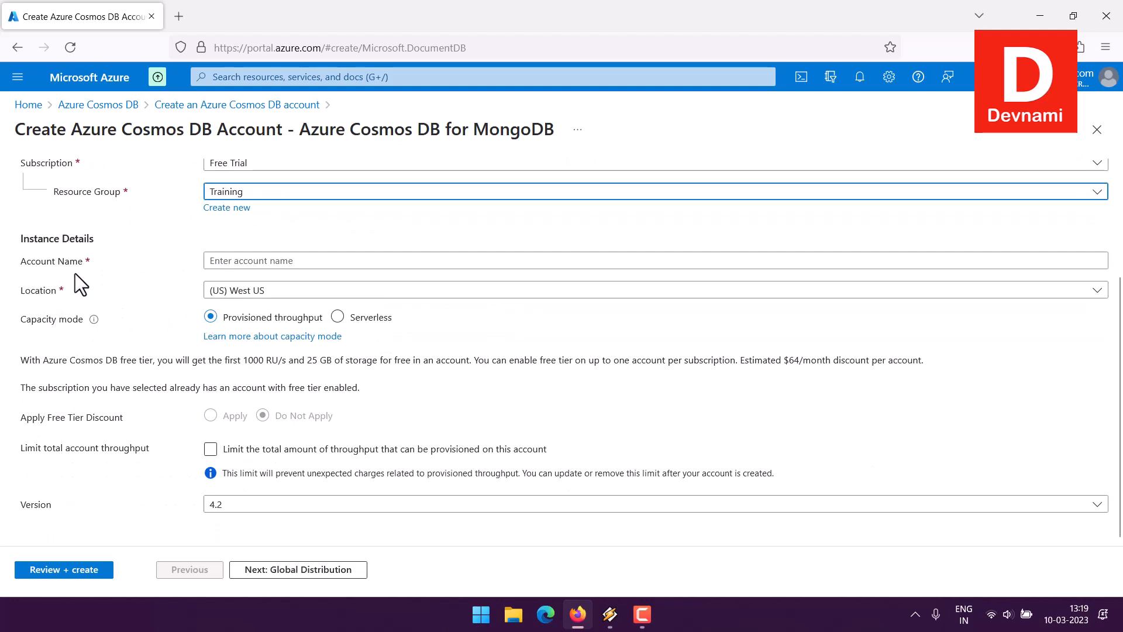
{"action": "left_click", "coordinate": [227, 260]}
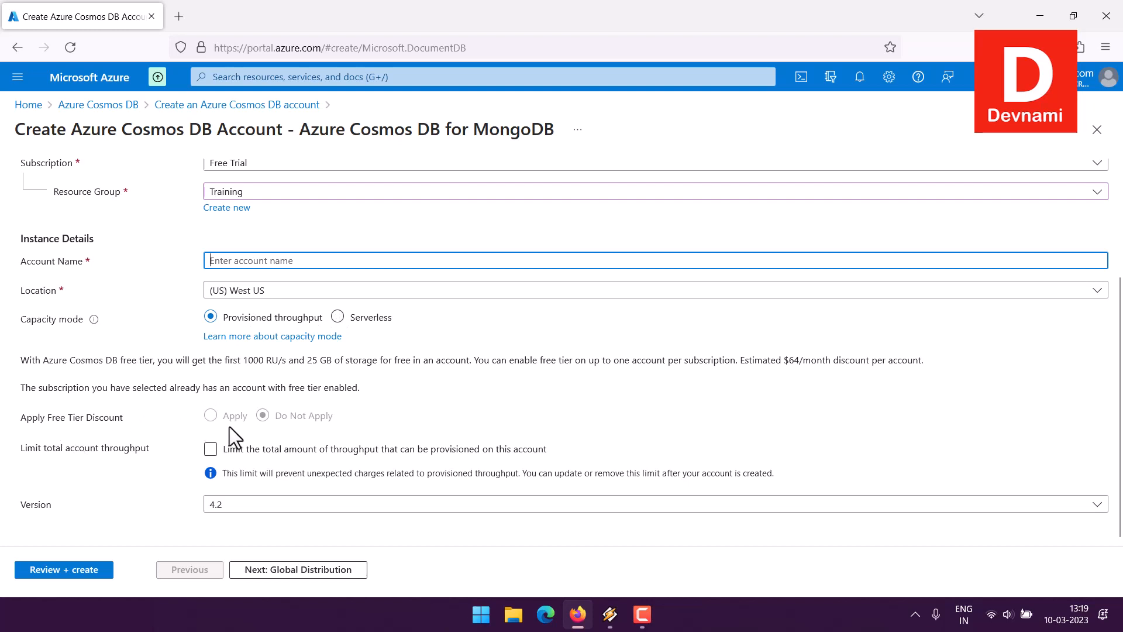
{"action": "left_click", "coordinate": [211, 449]}
{"action": "left_click", "coordinate": [287, 506]}
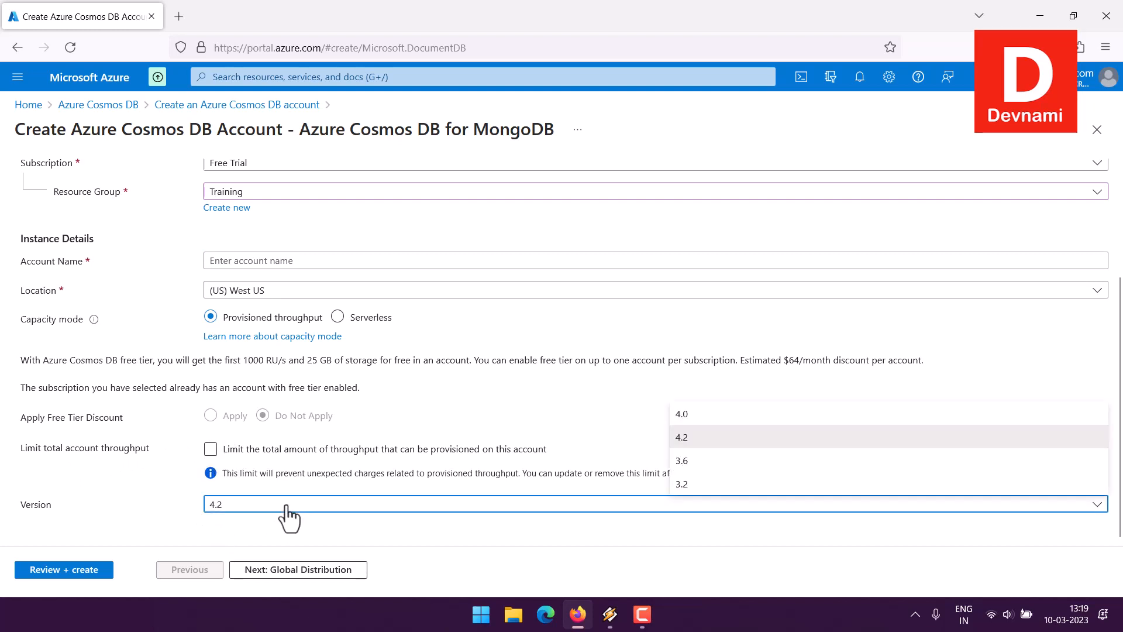
{"action": "left_click", "coordinate": [286, 507]}
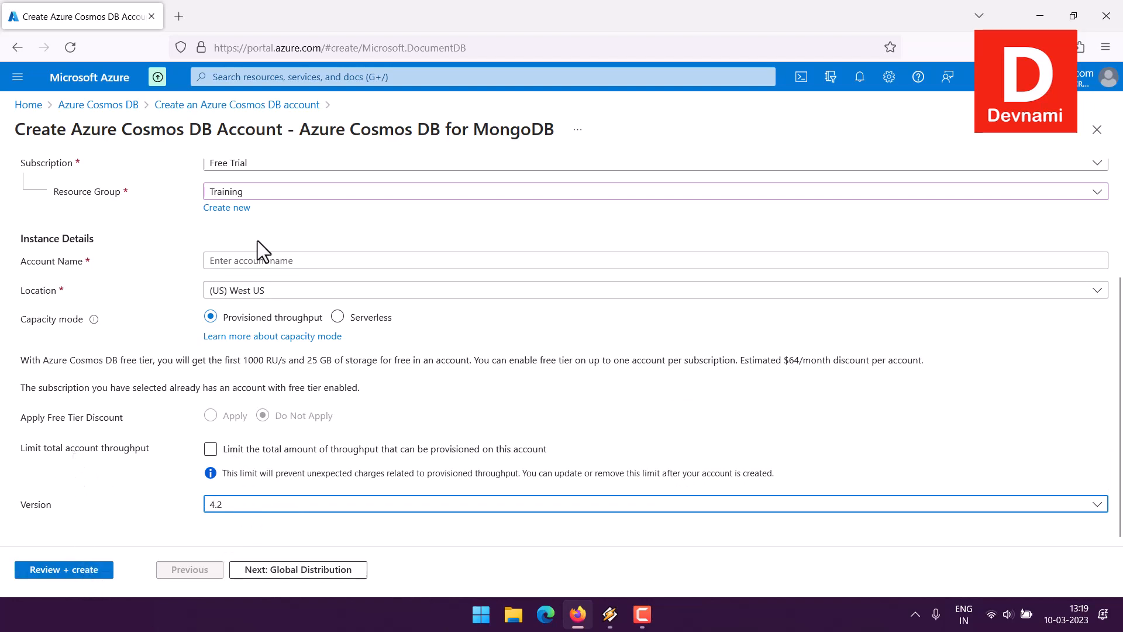
{"action": "left_click", "coordinate": [109, 108]}
{"action": "left_click", "coordinate": [626, 349]}
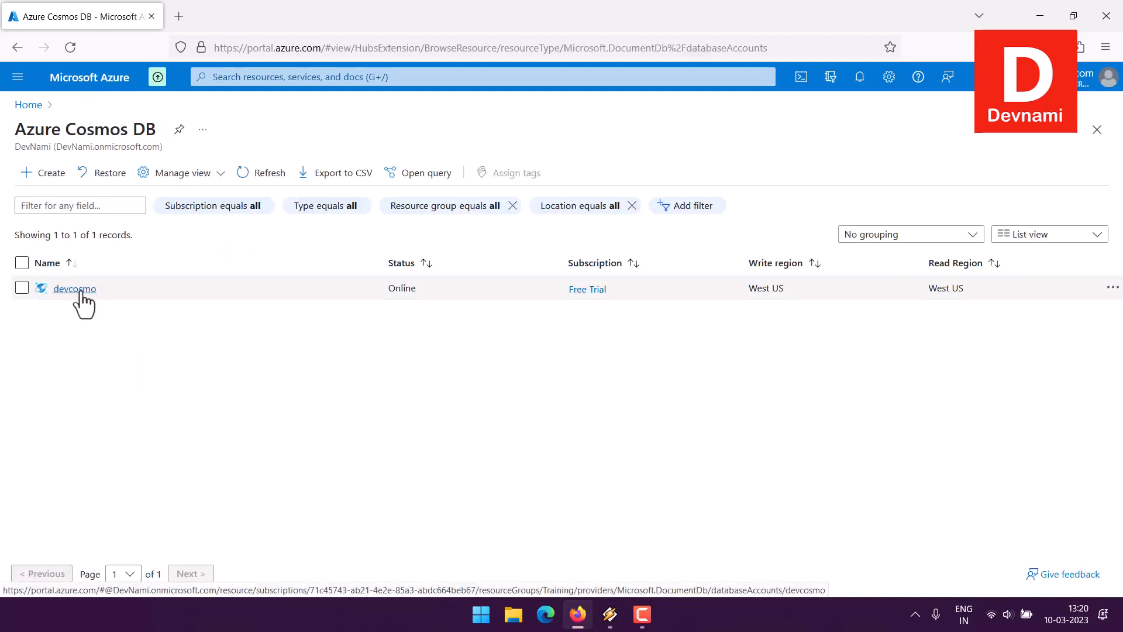
- Open the devcosmo account's Data Explorer and expand the MyTable database
{"action": "left_click", "coordinate": [81, 292]}
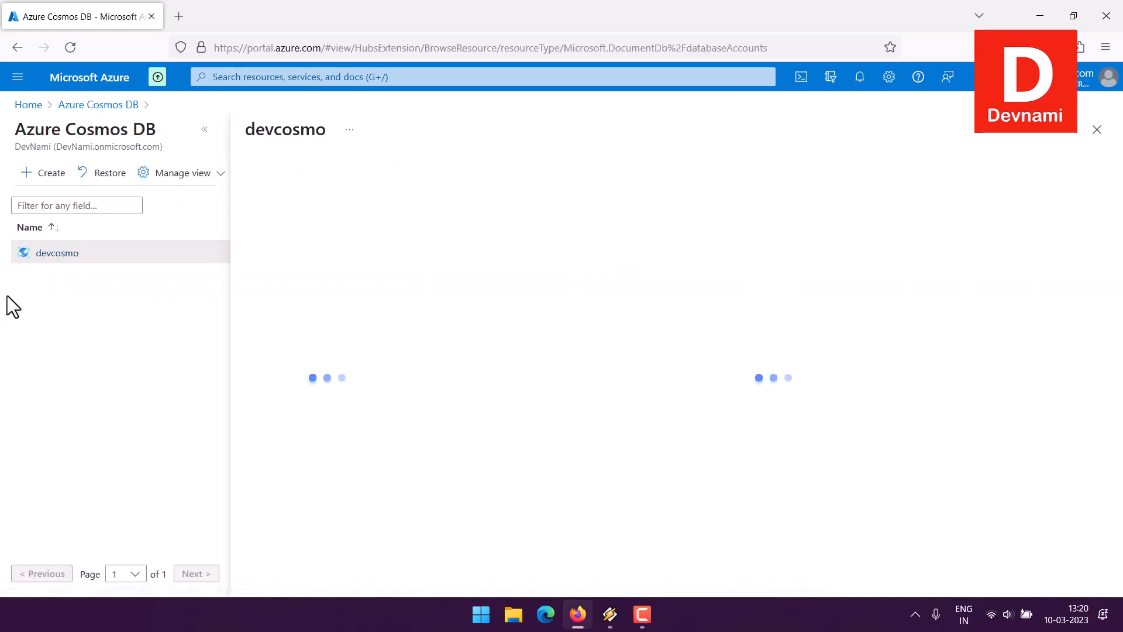
{"action": "left_click", "coordinate": [212, 128]}
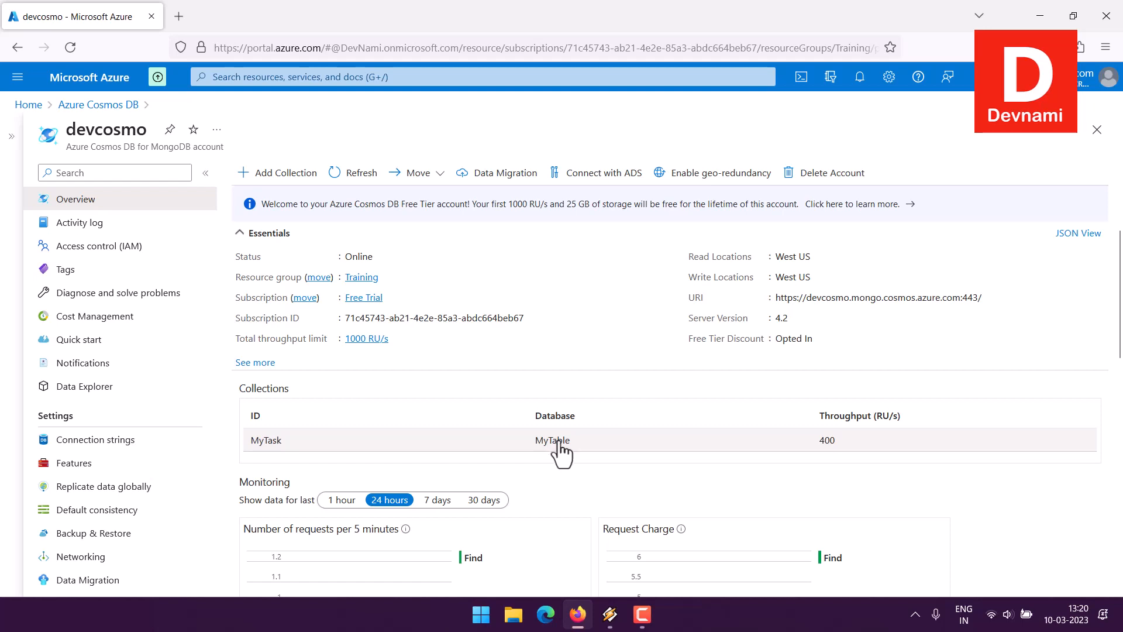
{"action": "left_click", "coordinate": [101, 388]}
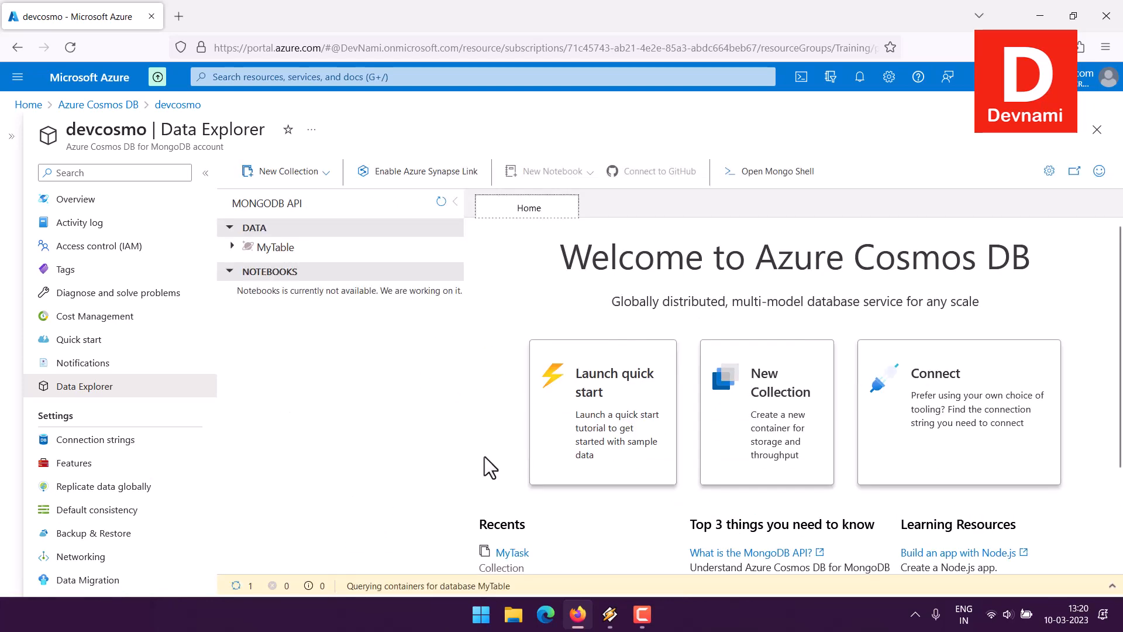
{"action": "left_click", "coordinate": [642, 614]}
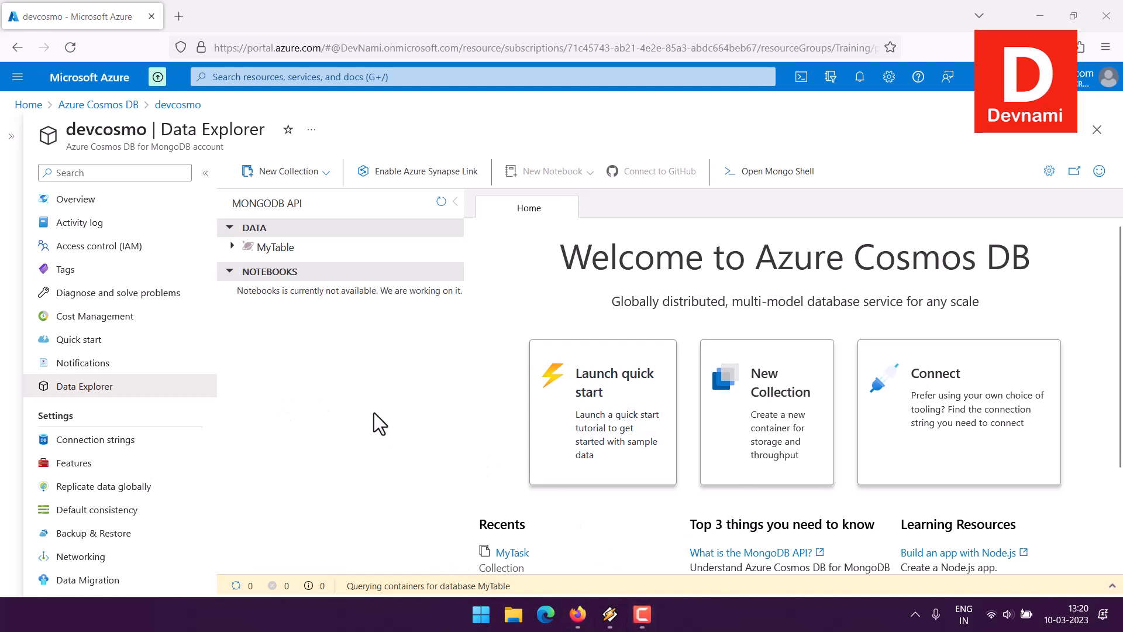
{"action": "left_click", "coordinate": [233, 247]}
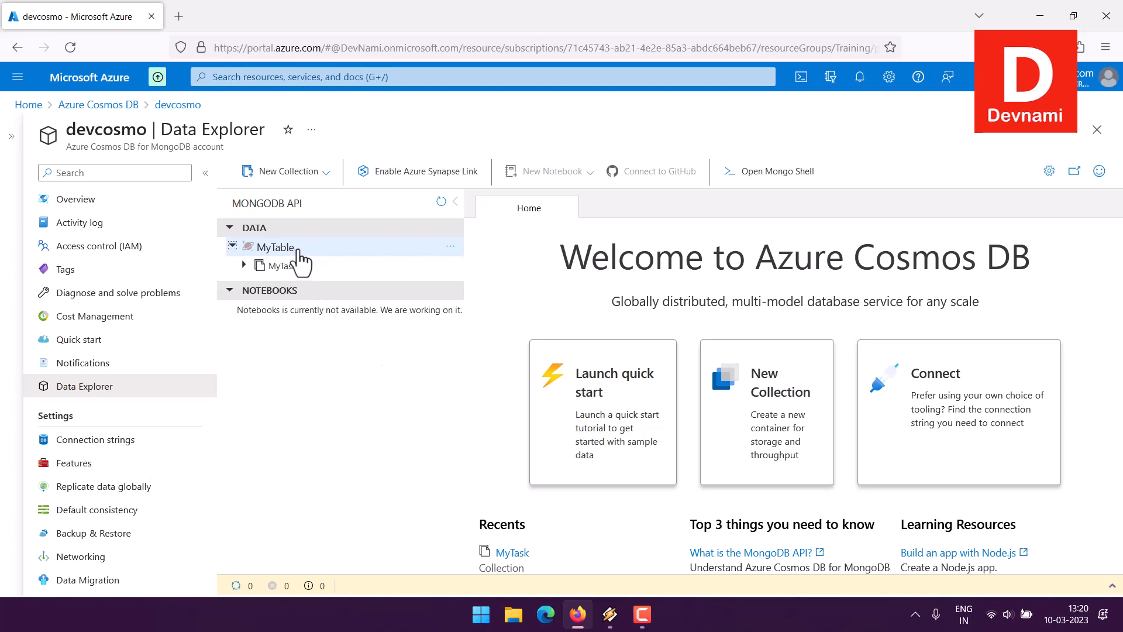
{"action": "left_click", "coordinate": [244, 266]}
{"action": "left_click", "coordinate": [244, 266]}
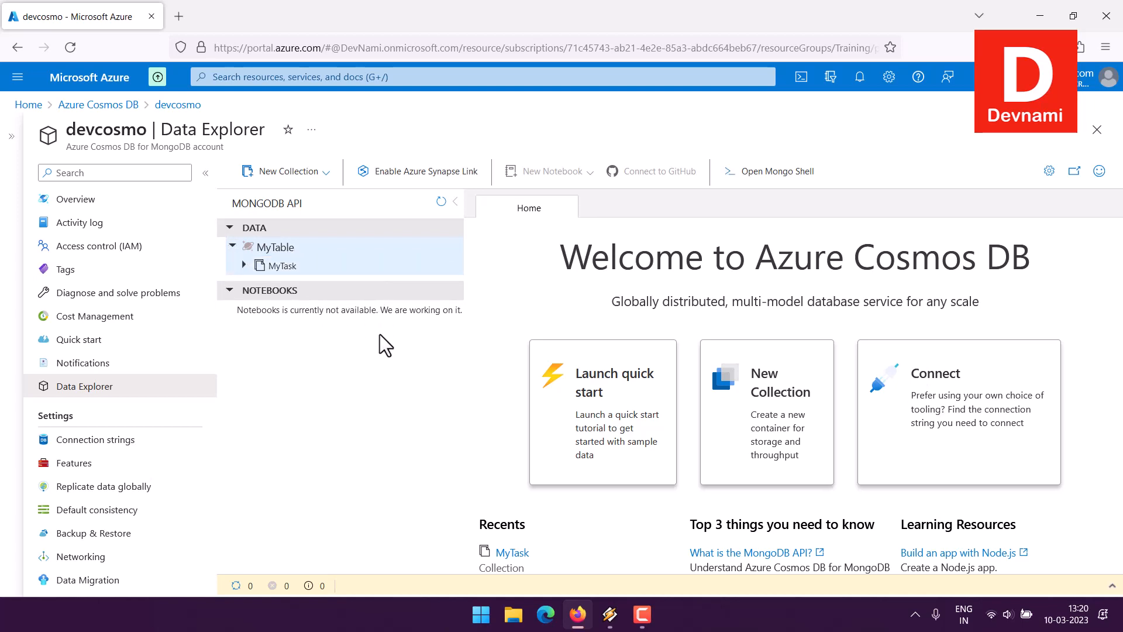
- Find Azure Data Studio among the installed apps and launch it
{"action": "left_click", "coordinate": [481, 615]}
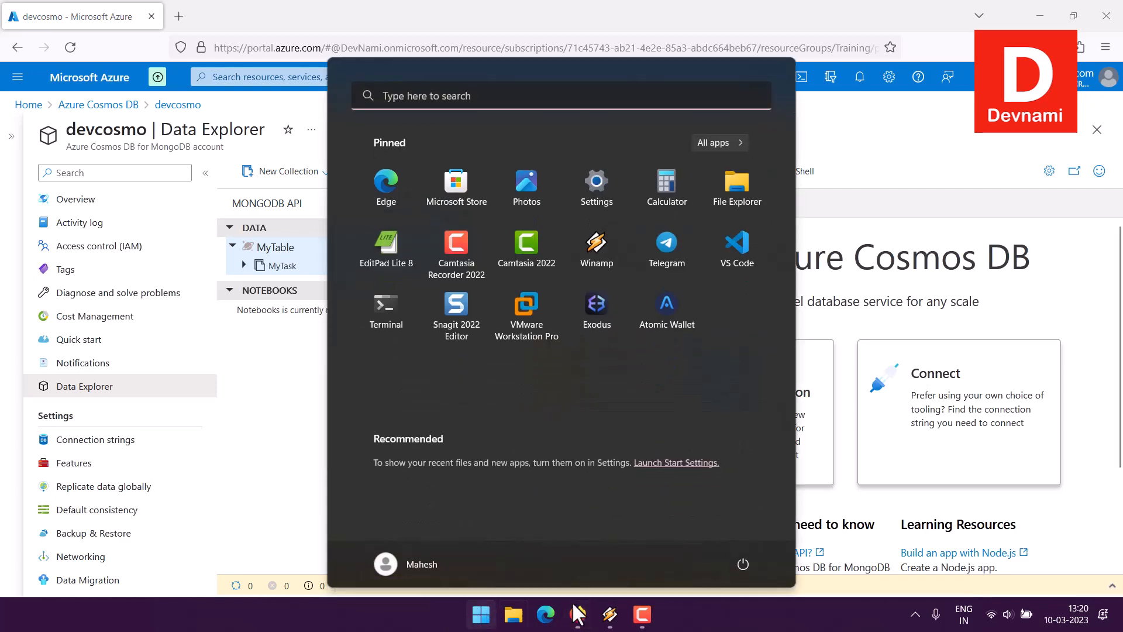
{"action": "left_click", "coordinate": [419, 96]}
{"action": "type", "text": "azur"}
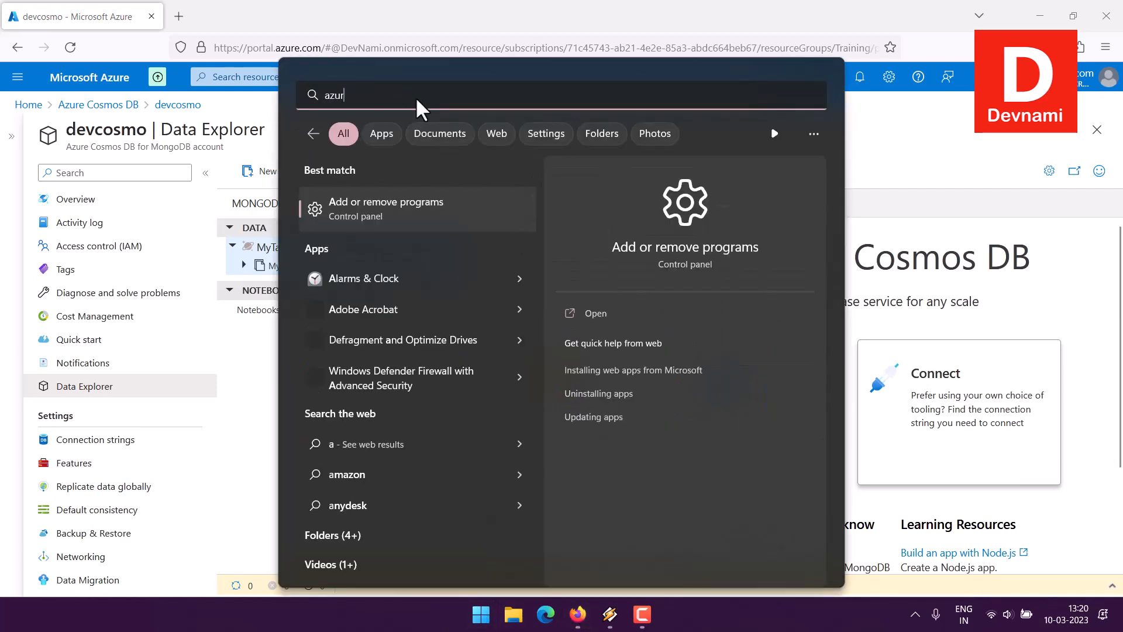
{"action": "type", "text": "e data"}
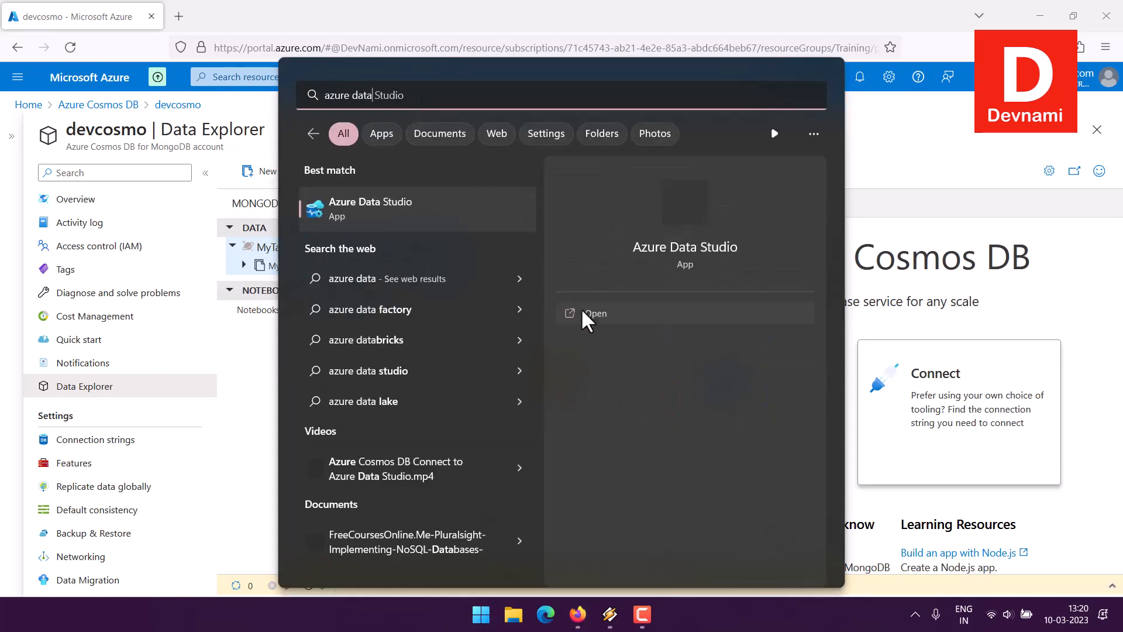
{"action": "left_click", "coordinate": [562, 313]}
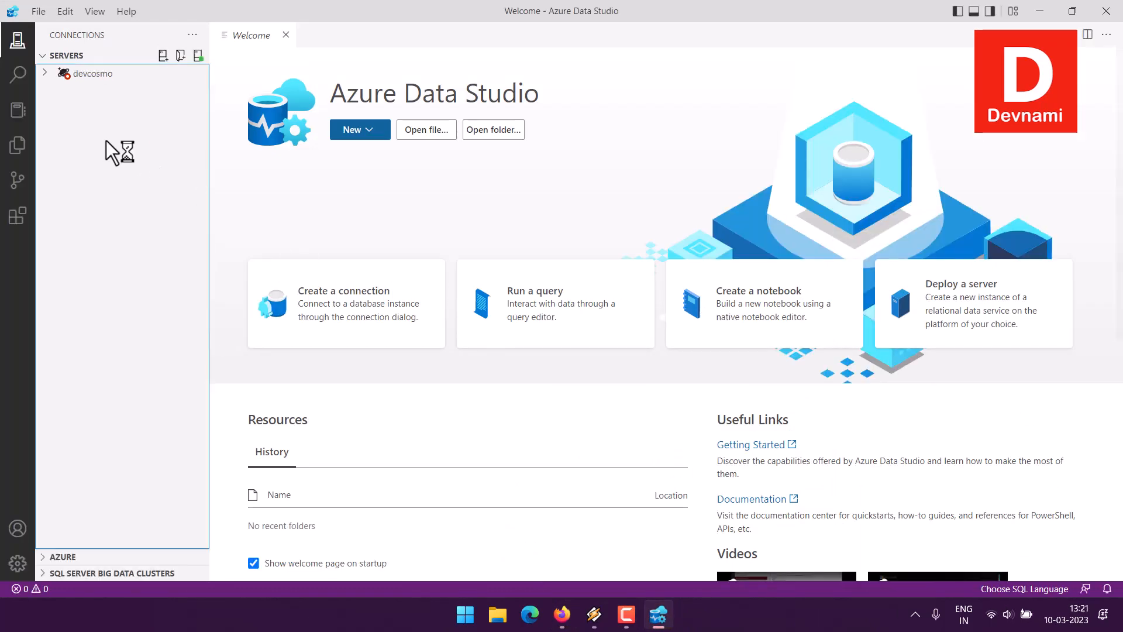
- Delete the saved devcosmo server connection and dismiss the preview features notification
{"action": "left_click", "coordinate": [48, 76]}
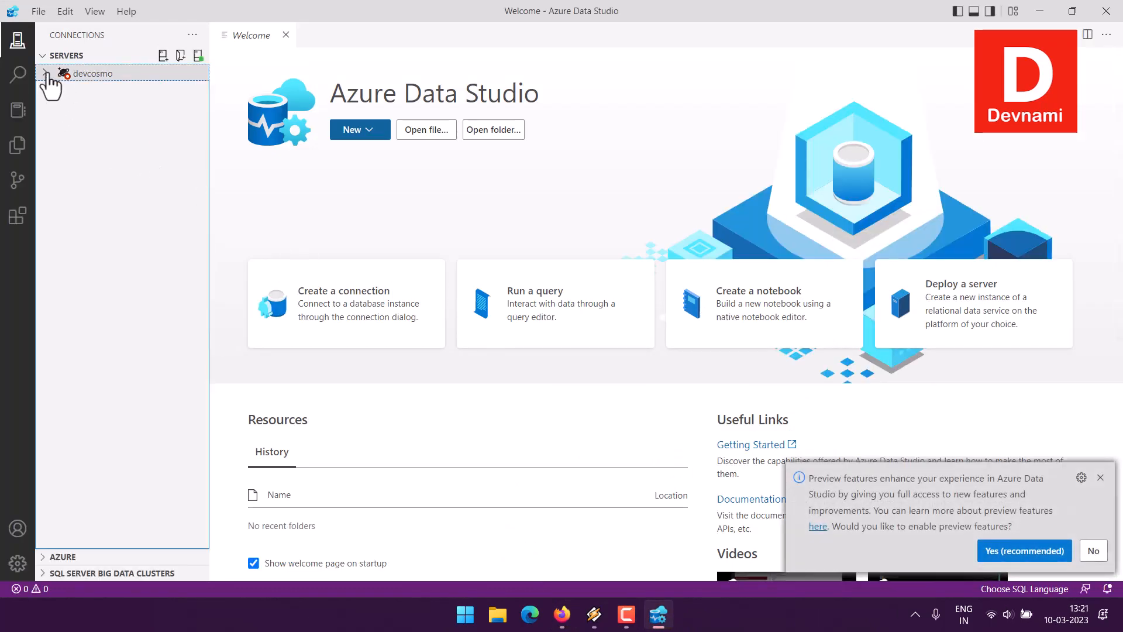
{"action": "right_click", "coordinate": [47, 73]}
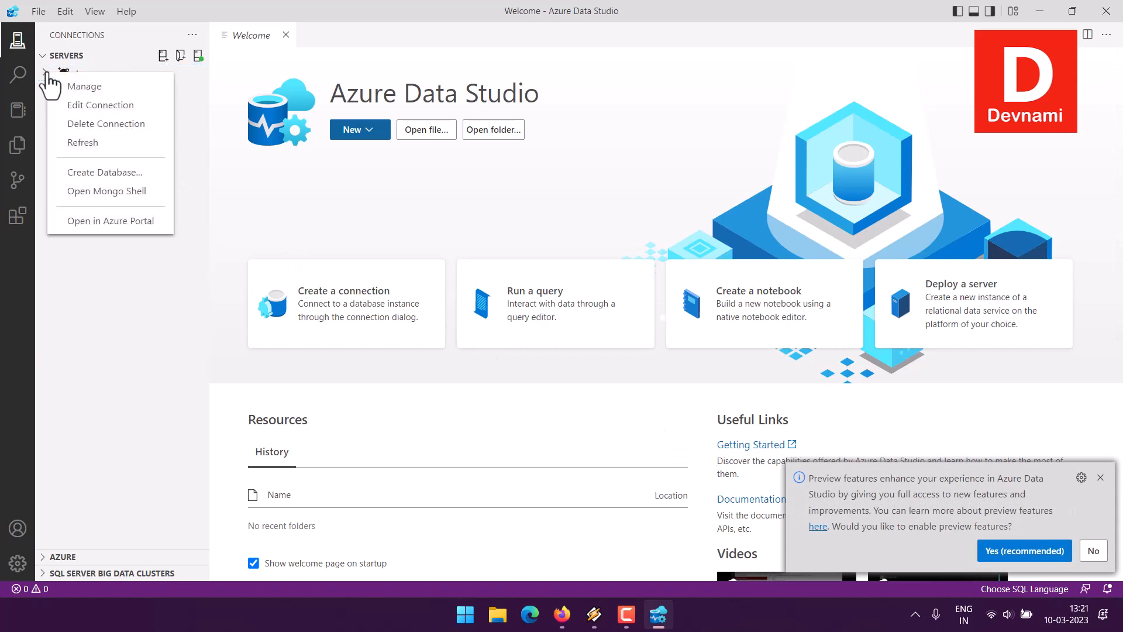
{"action": "left_click", "coordinate": [83, 124]}
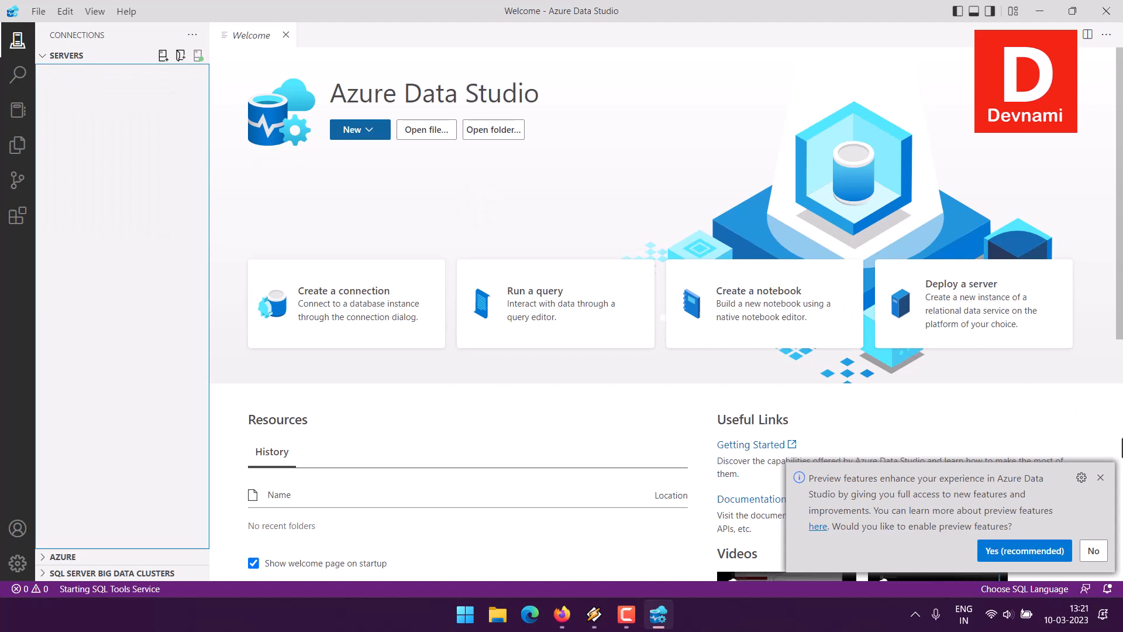
{"action": "left_click", "coordinate": [1101, 477]}
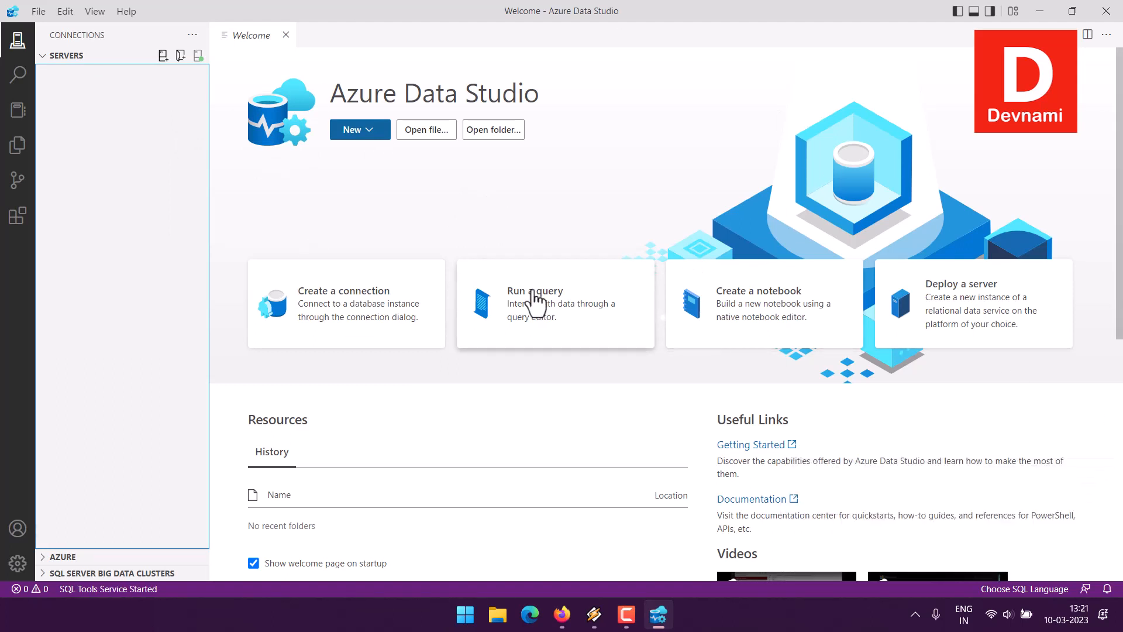
- Check the installed Azure Cosmos DB API for MongoDB extension's details, then close its page and the extensions list
{"action": "left_click", "coordinate": [23, 234]}
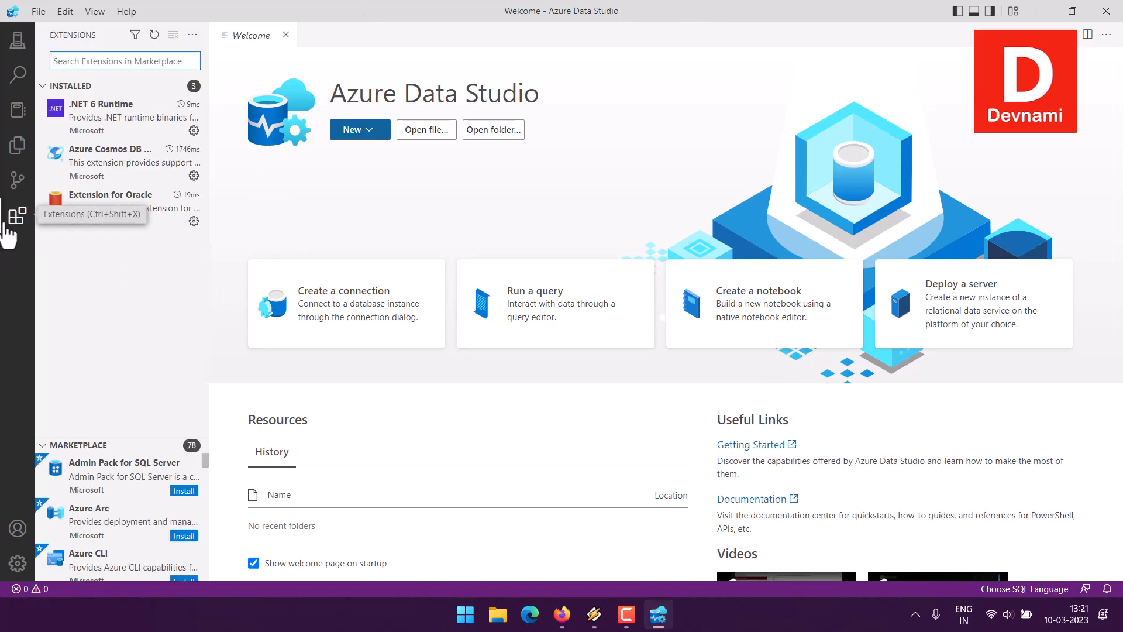
{"action": "left_click", "coordinate": [111, 175]}
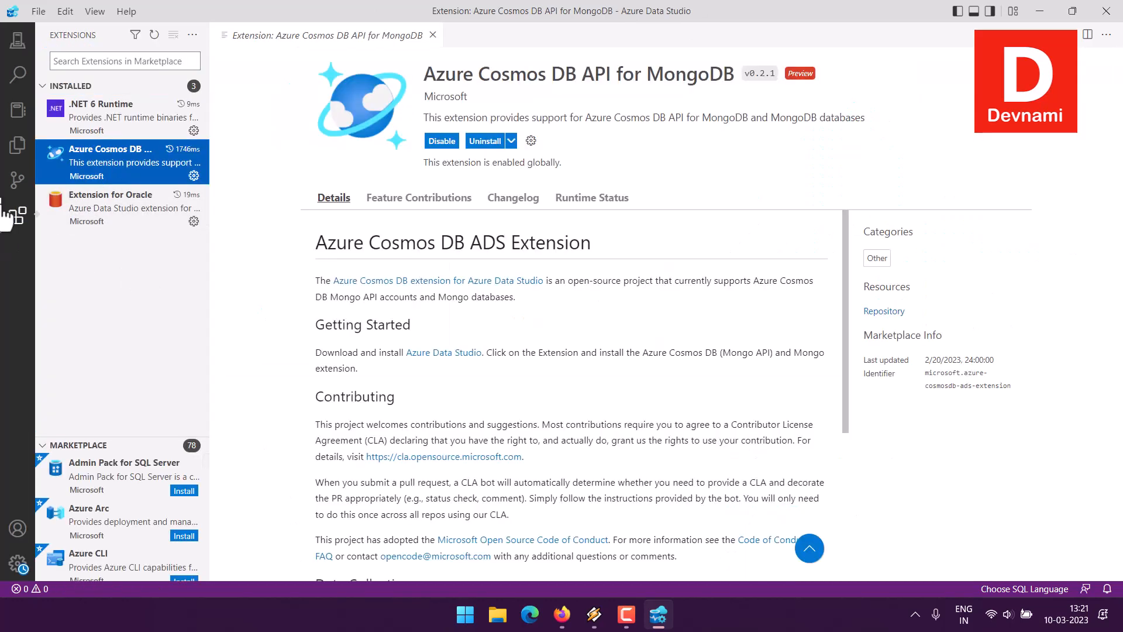
{"action": "left_click_drag", "start_coordinate": [448, 76], "coordinate": [701, 72]}
{"action": "left_click", "coordinate": [636, 72]}
{"action": "left_click", "coordinate": [701, 72]}
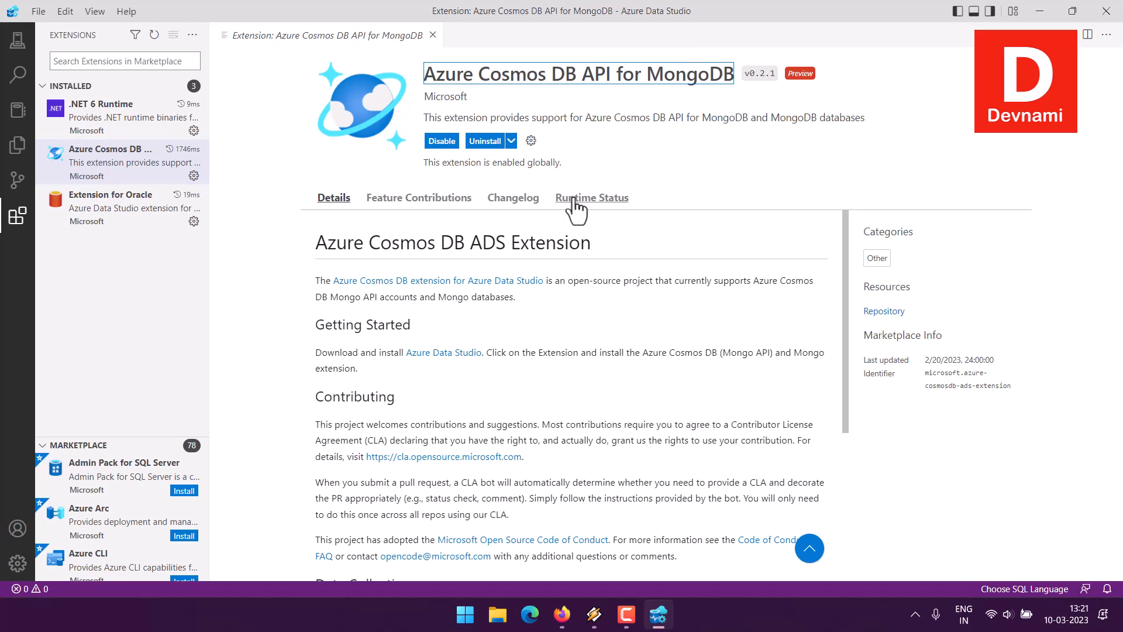
{"action": "left_click", "coordinate": [18, 215]}
{"action": "left_click", "coordinate": [259, 35]}
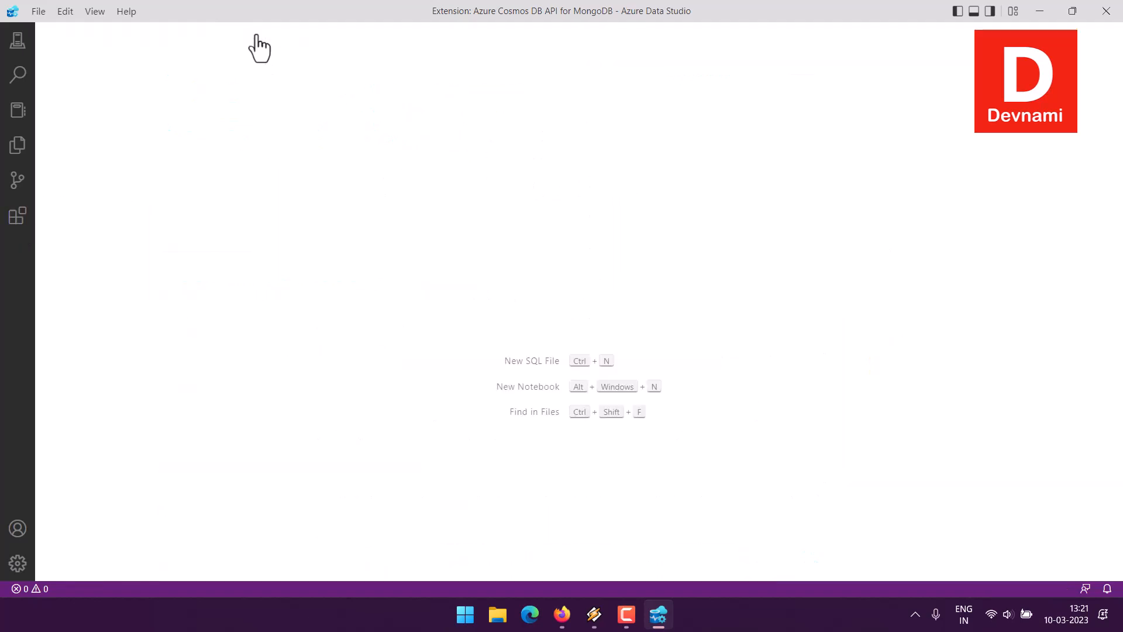
{"action": "left_click", "coordinate": [630, 615]}
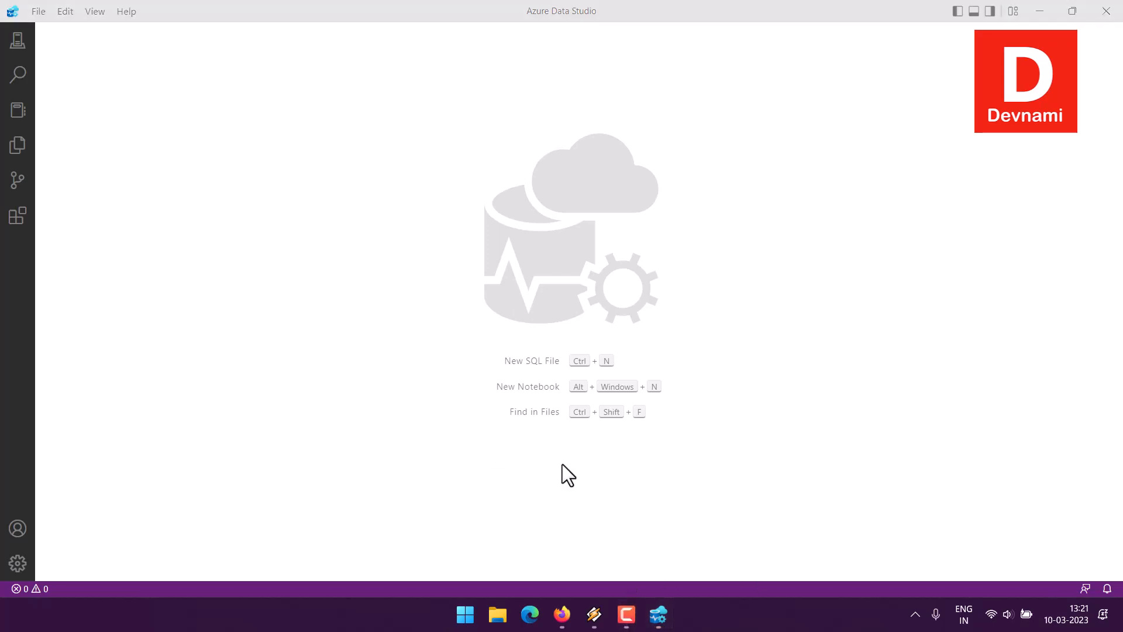
- Switch to the Azure portal in Firefox and view devcosmo's connection strings and its Backup & Restore settings
{"action": "left_click", "coordinate": [561, 614]}
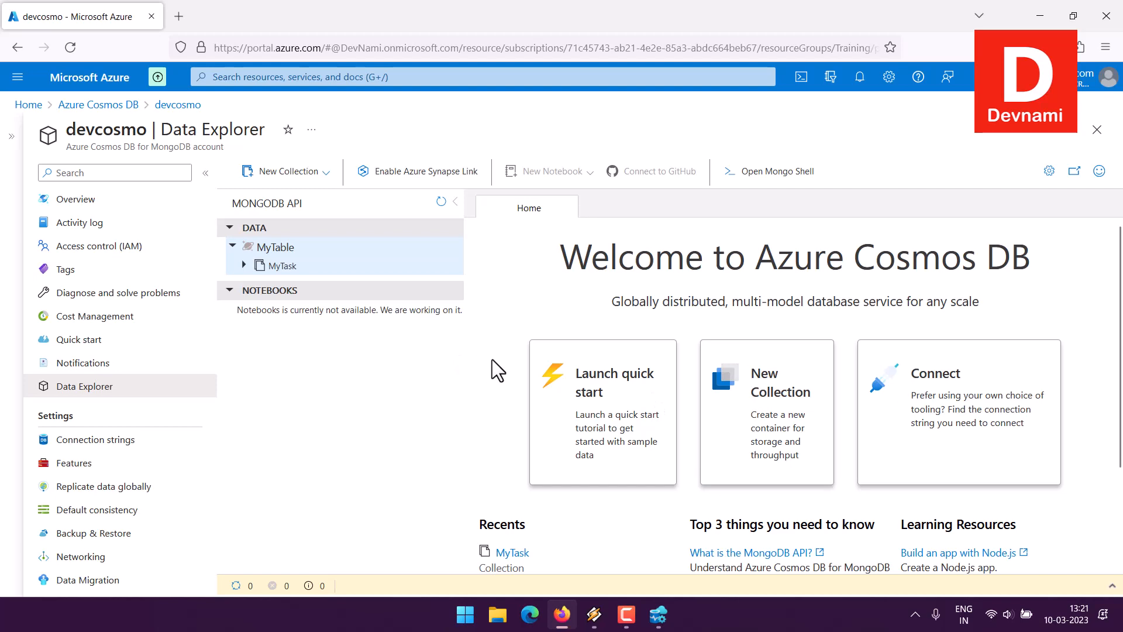
{"action": "left_click", "coordinate": [96, 440]}
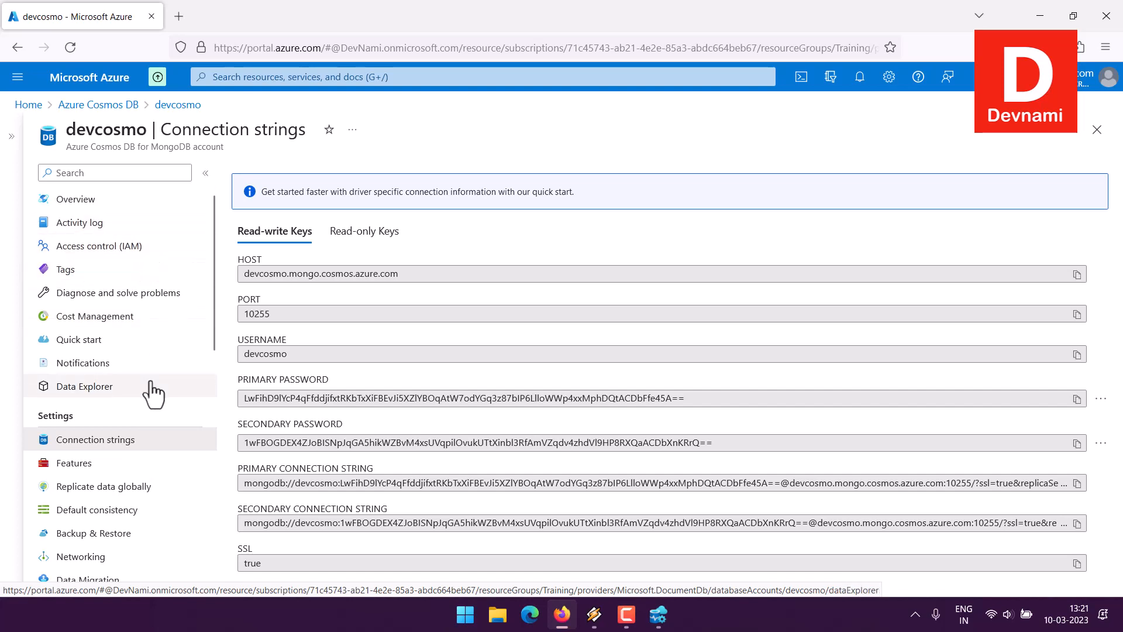
{"action": "scroll", "coordinate": [171, 335], "scroll_direction": "down", "scroll_amount": 4}
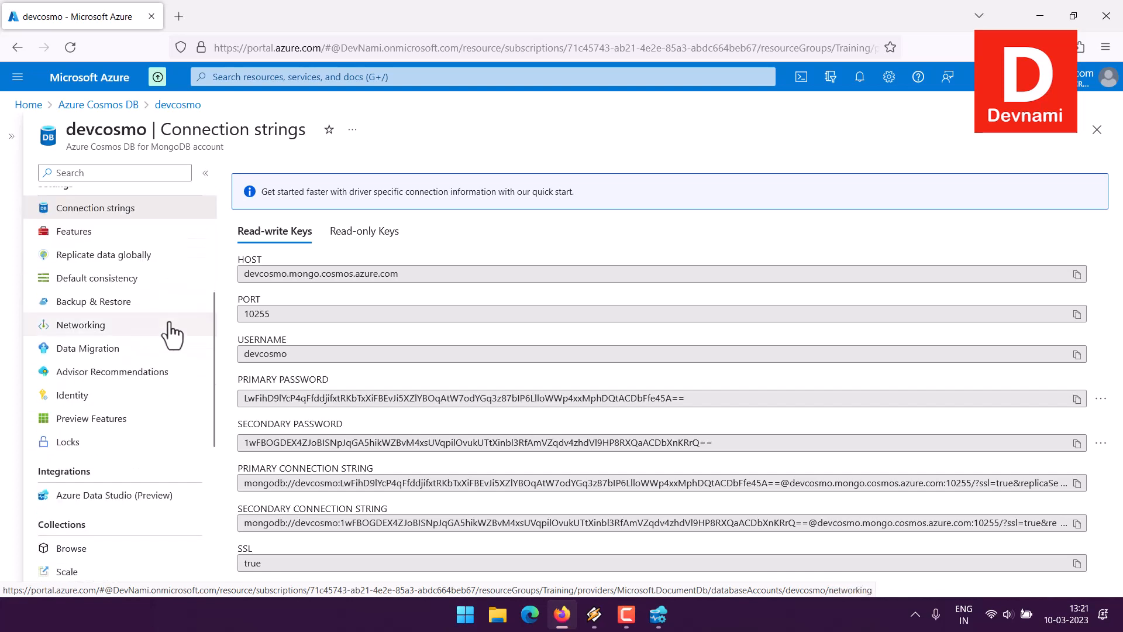
{"action": "left_click", "coordinate": [117, 303]}
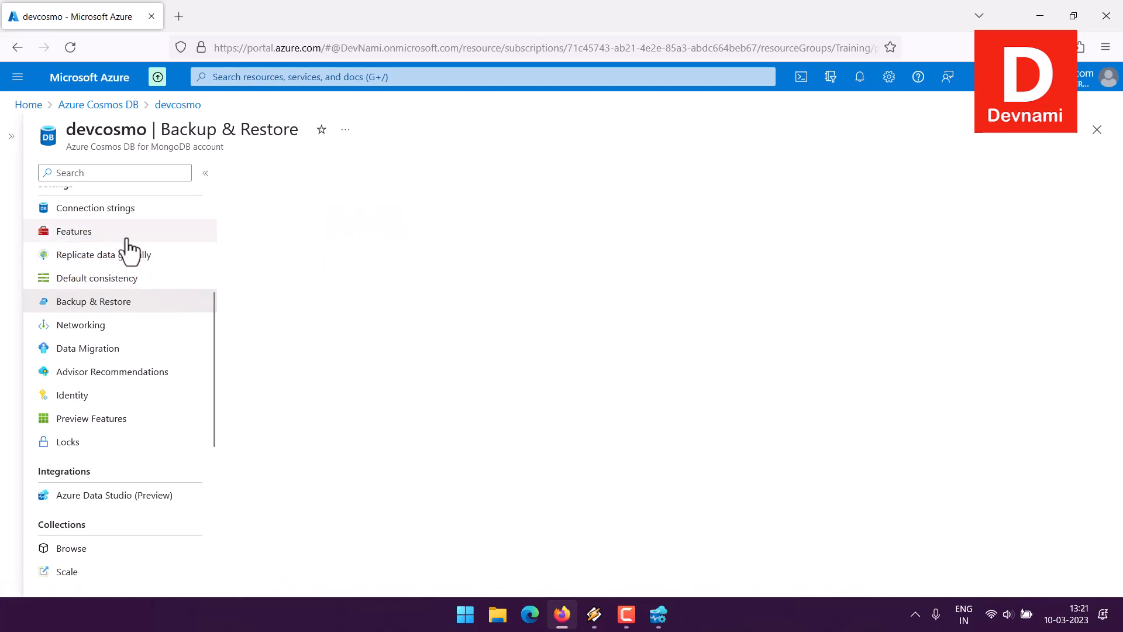
{"action": "scroll", "coordinate": [166, 301], "scroll_direction": "up", "scroll_amount": 4}
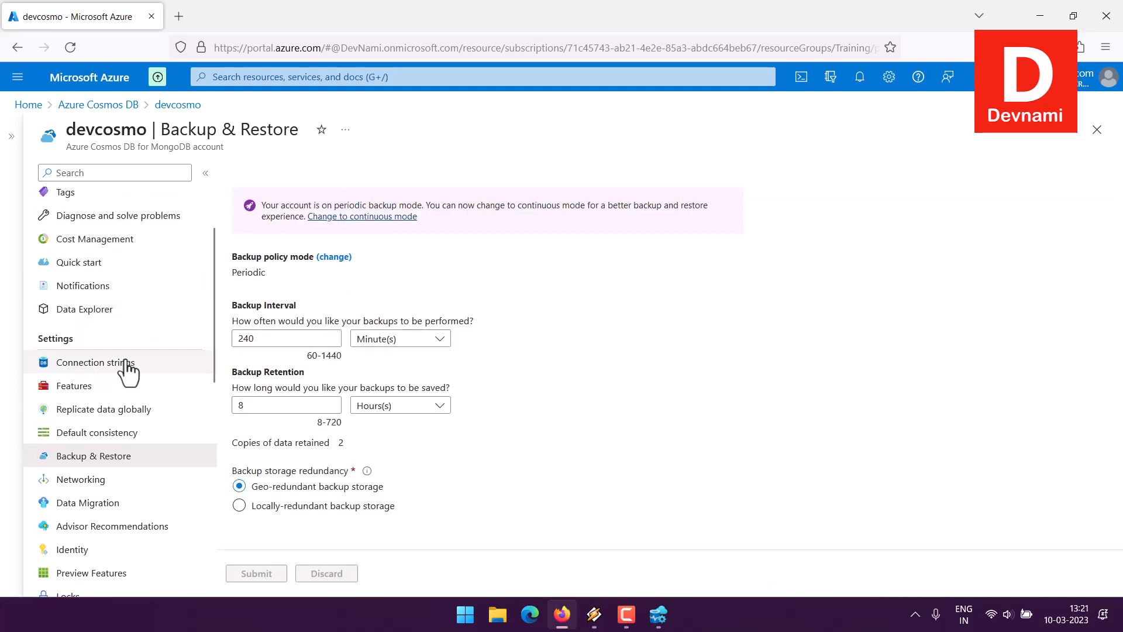
- Open devcosmo's Data Explorer and view the documents of the MyTask collection in the MyTable database
{"action": "left_click", "coordinate": [100, 316]}
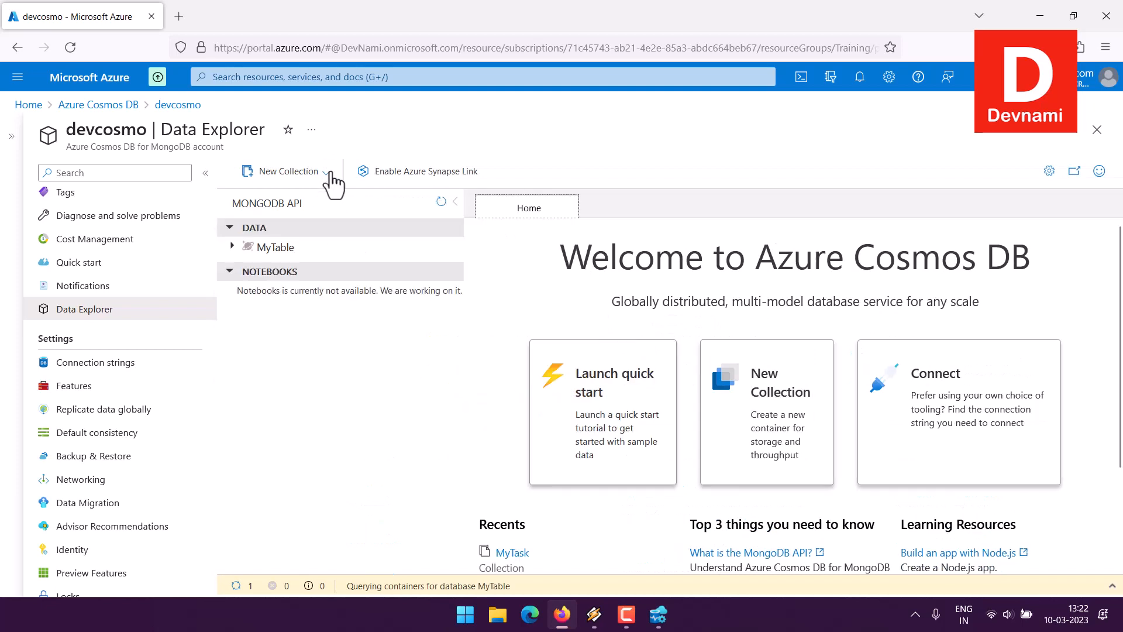
{"action": "left_click", "coordinate": [326, 171]}
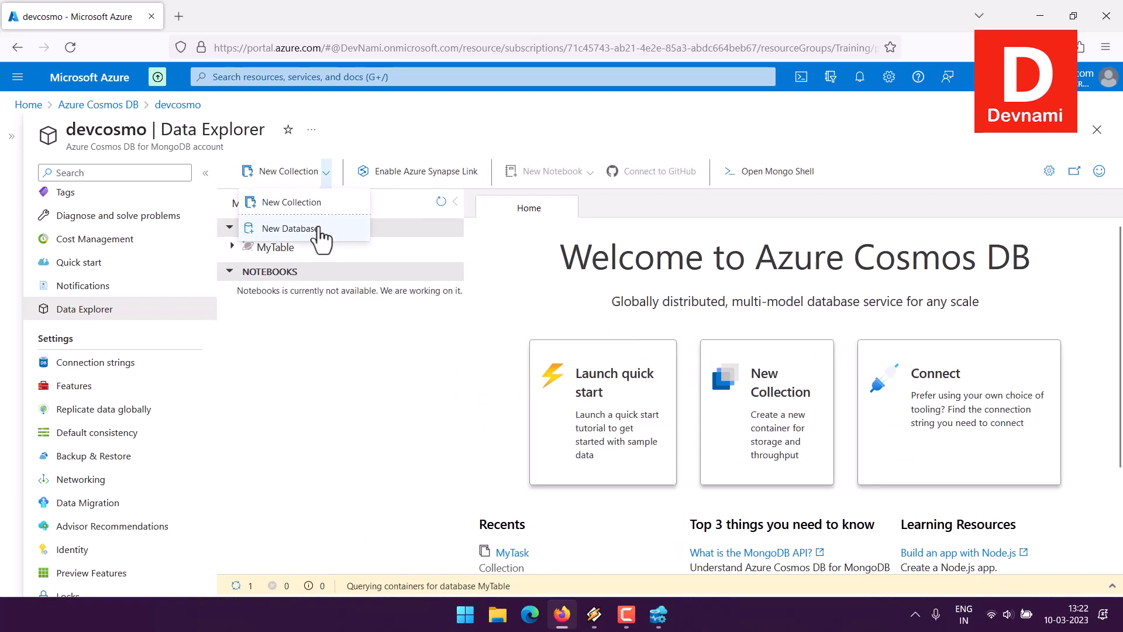
{"action": "left_click", "coordinate": [247, 288]}
{"action": "left_click", "coordinate": [233, 247]}
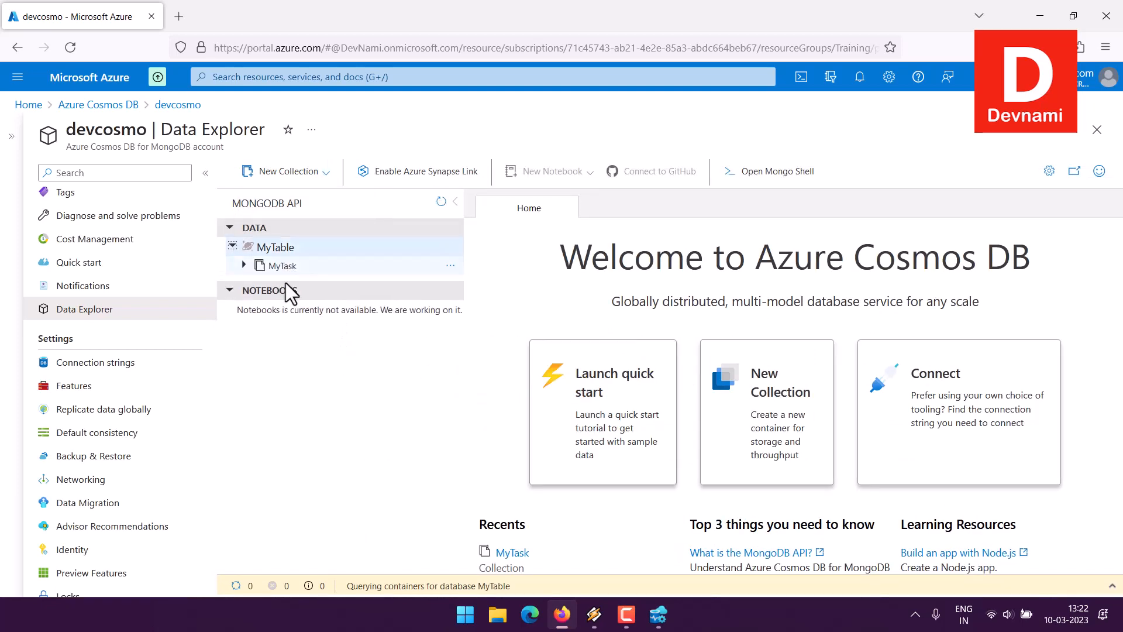
{"action": "left_click", "coordinate": [283, 266]}
{"action": "left_click", "coordinate": [300, 287]}
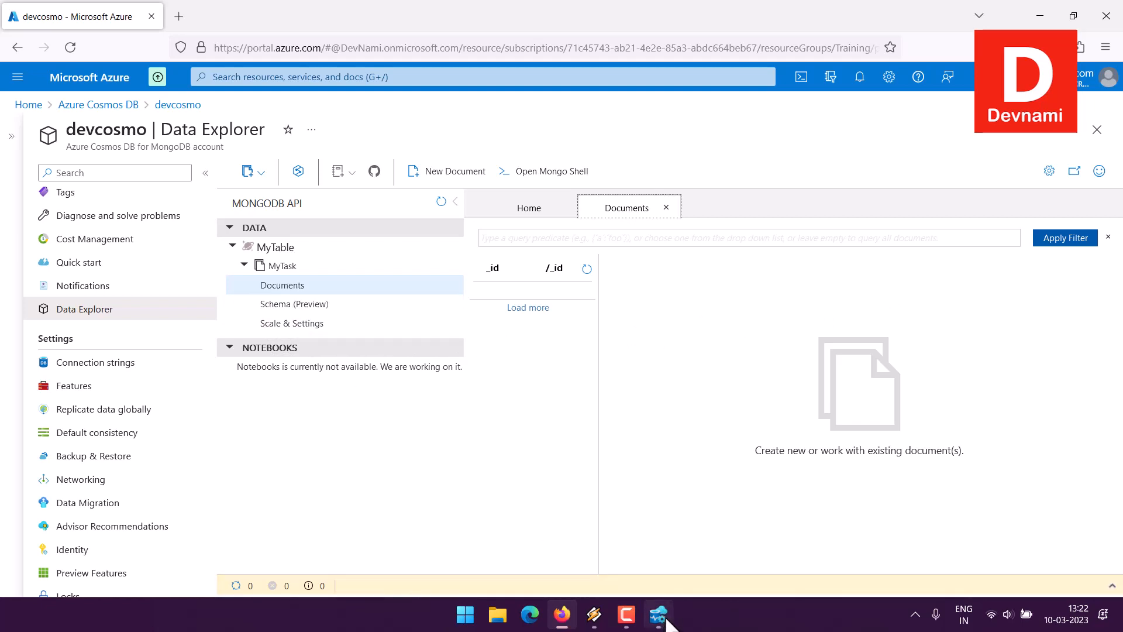
- Switch to Azure Data Studio, start a new server connection and clear the list of recent connections
{"action": "left_click", "coordinate": [594, 616]}
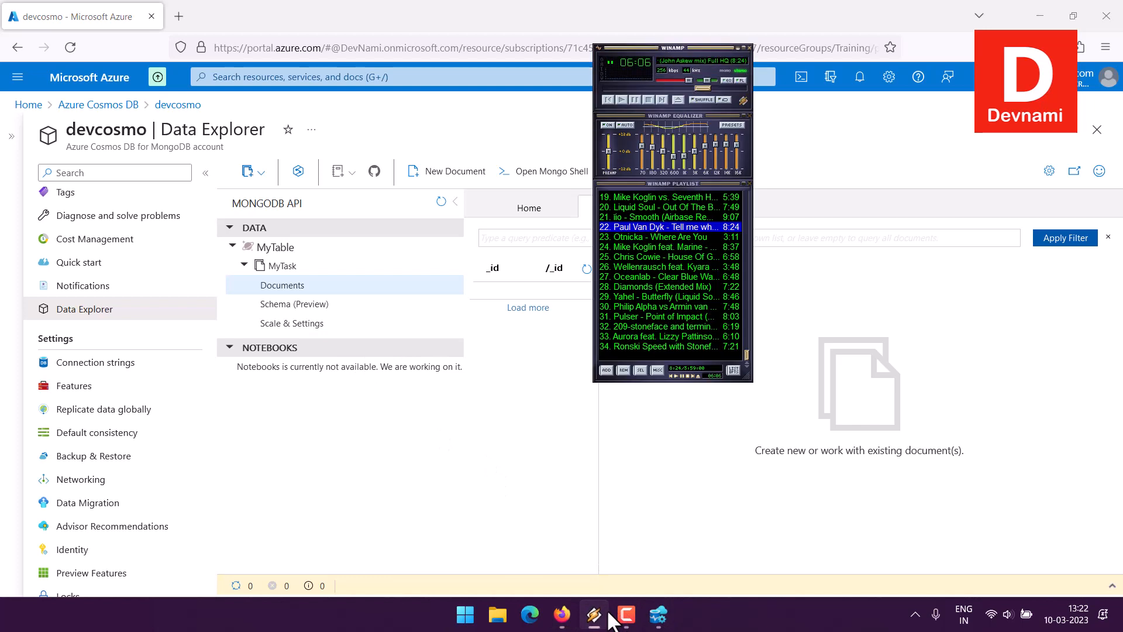
{"action": "left_click", "coordinate": [596, 618]}
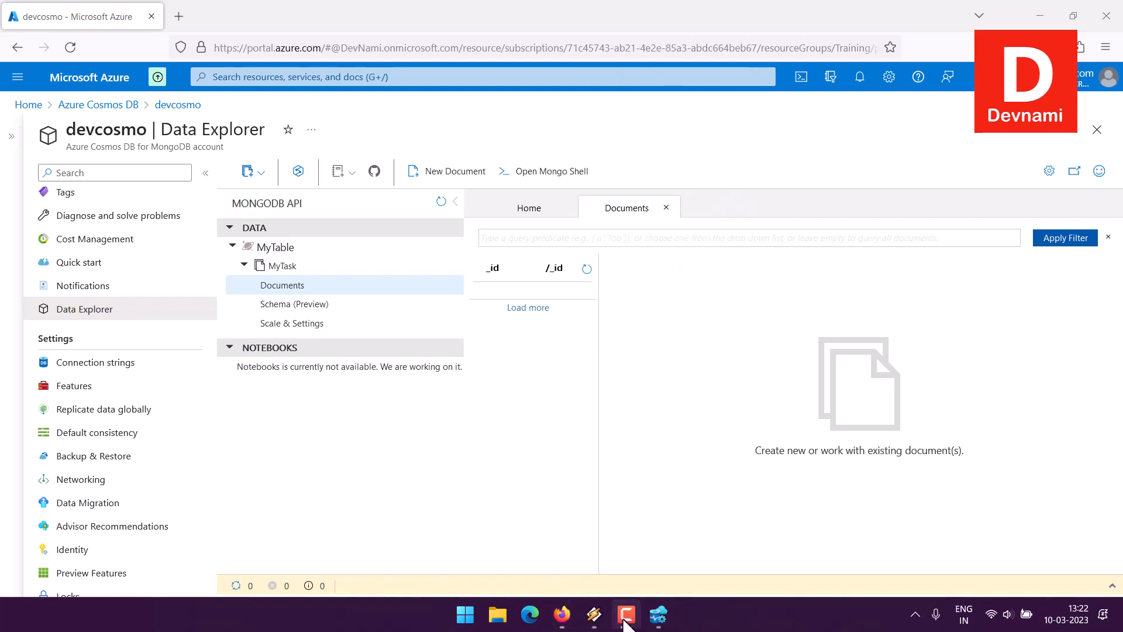
{"action": "left_click", "coordinate": [656, 620]}
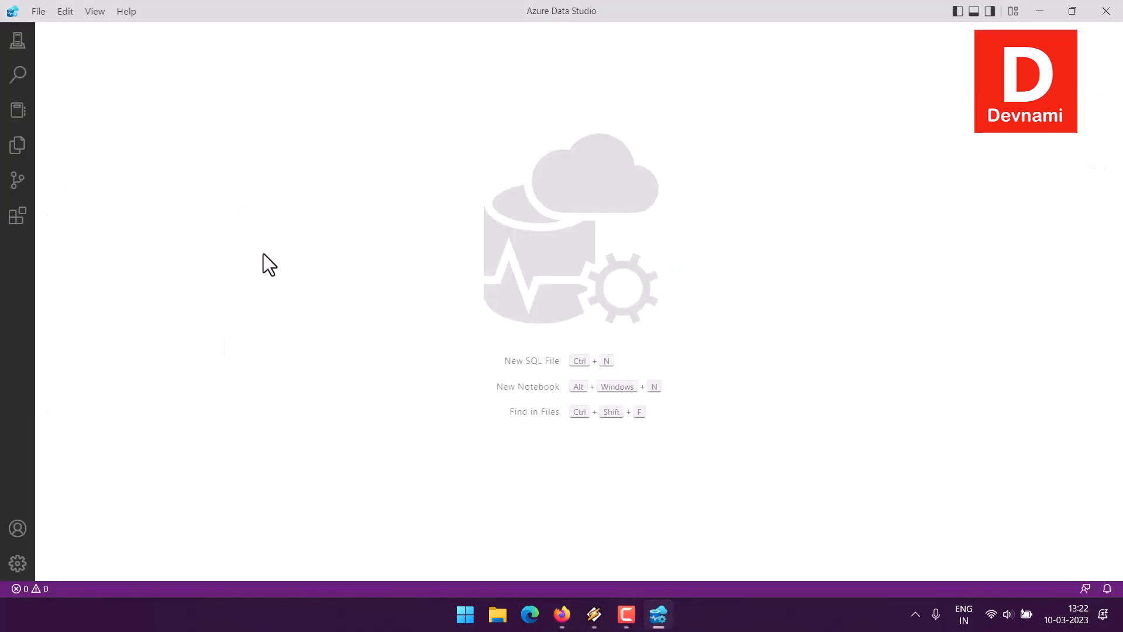
{"action": "left_click", "coordinate": [17, 41]}
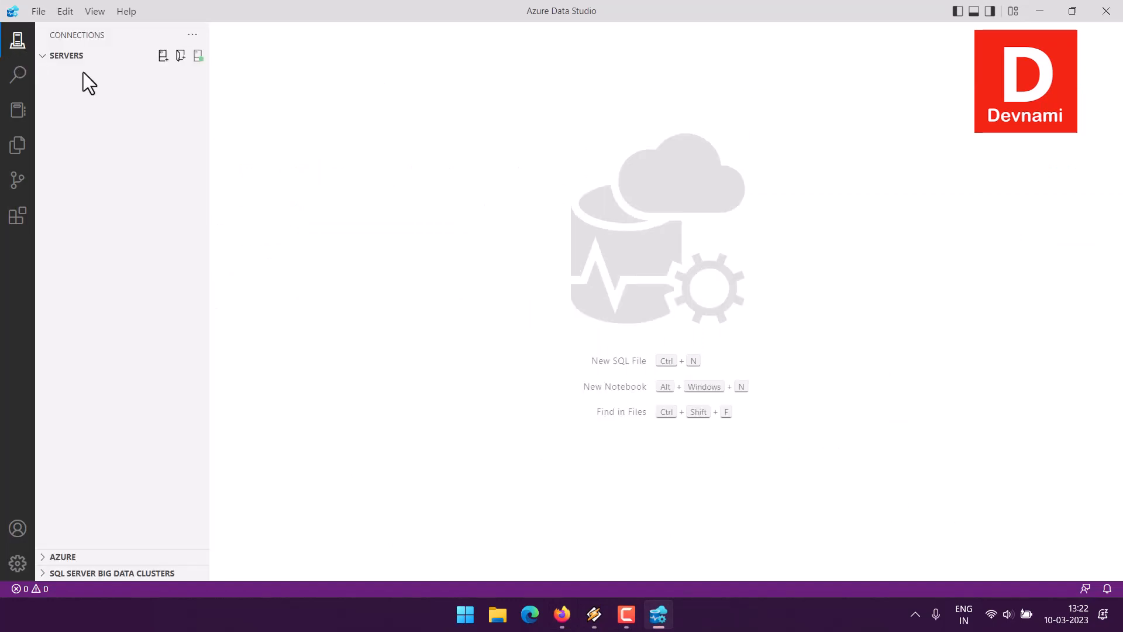
{"action": "left_click", "coordinate": [162, 56]}
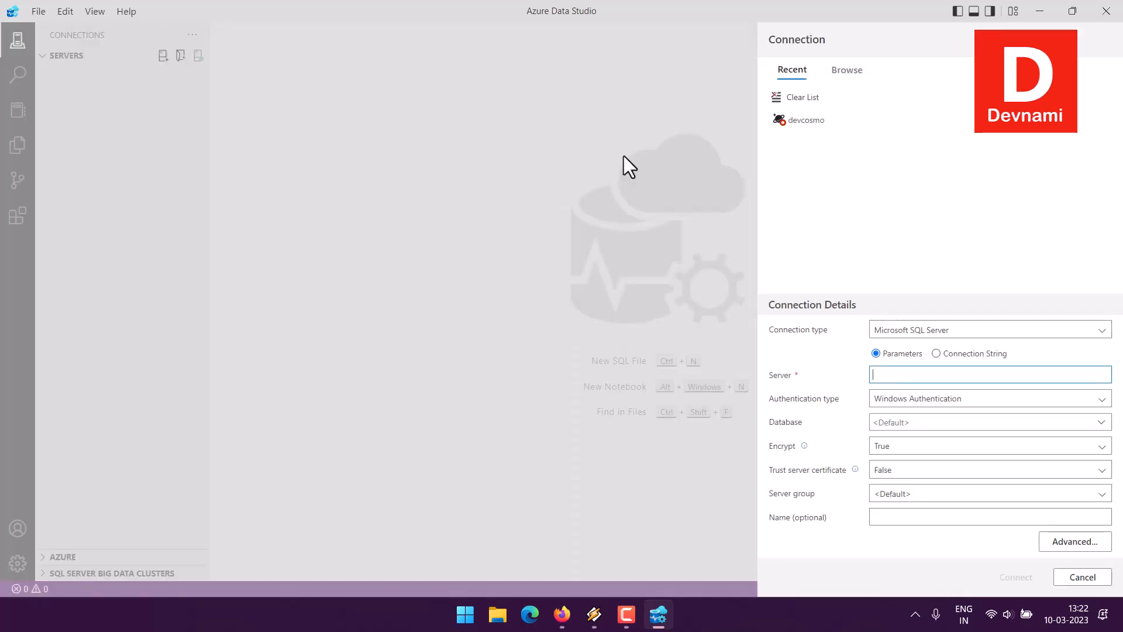
{"action": "left_click", "coordinate": [799, 97]}
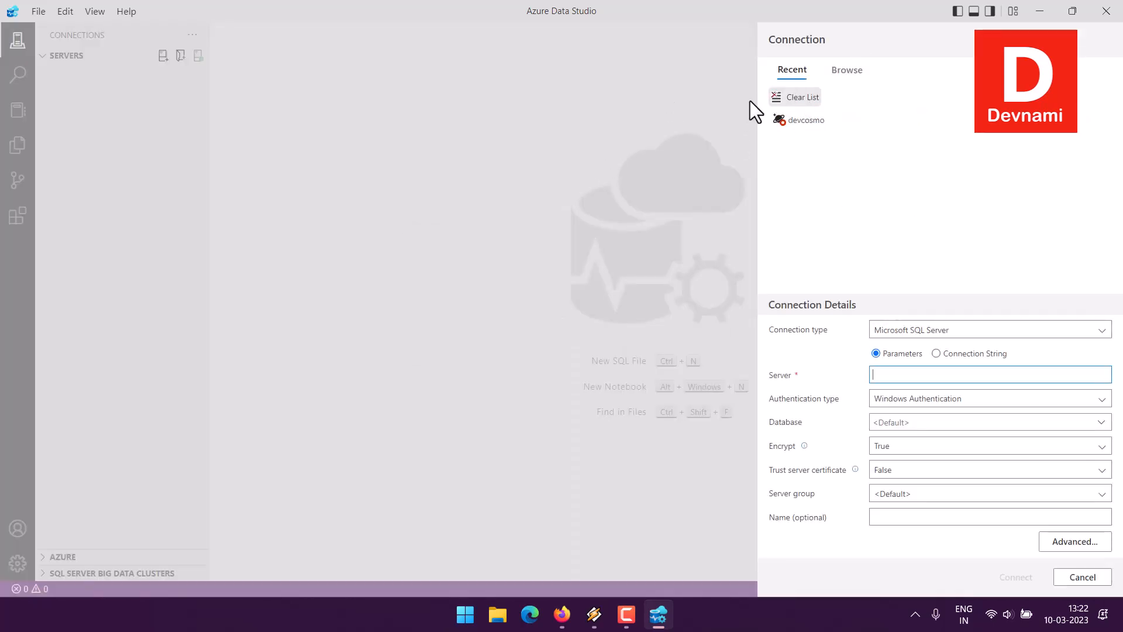
{"action": "left_click", "coordinate": [622, 307]}
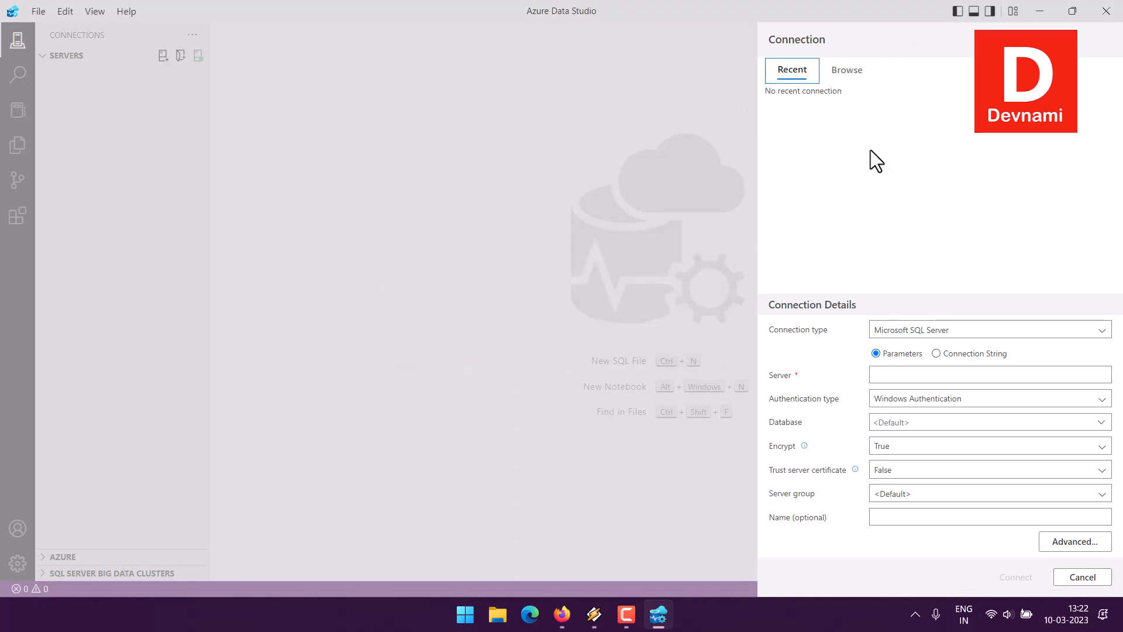
- Browse the linked Azure account's resources for devcosmo (CosmosDB Mongo API) and connect to it with its prefilled Mongo account details
{"action": "left_click", "coordinate": [850, 75]}
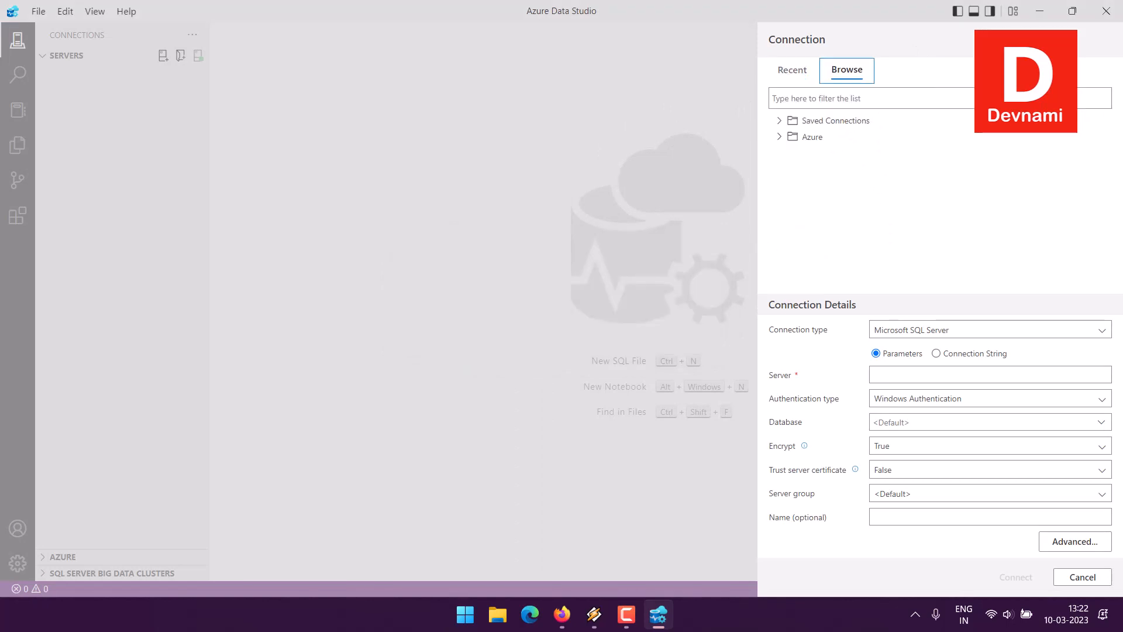
{"action": "left_click", "coordinate": [779, 137]}
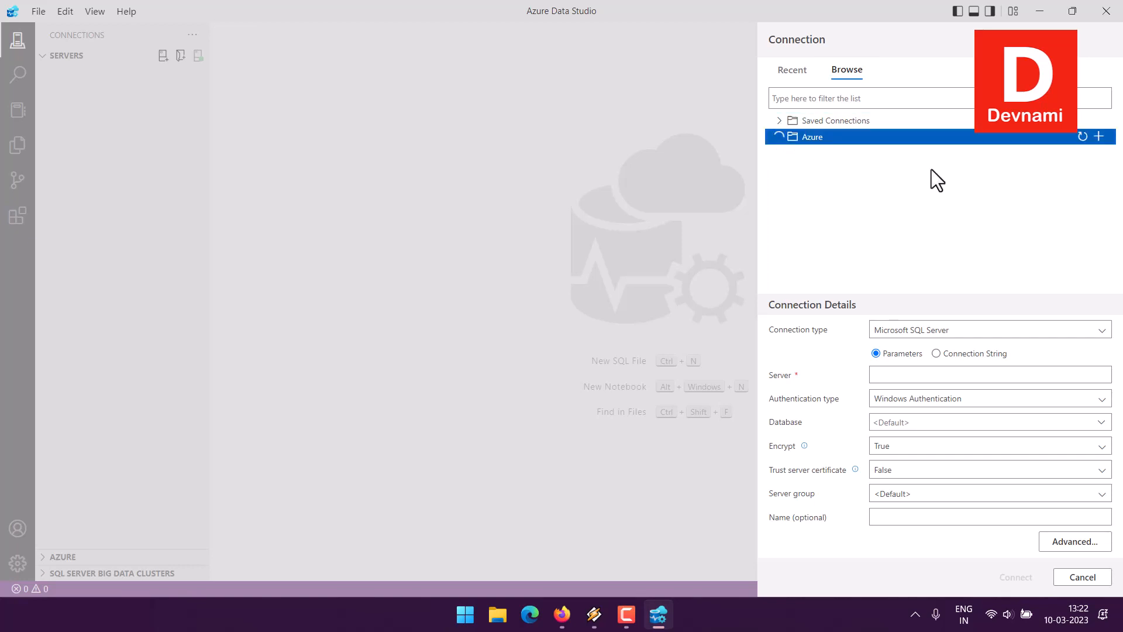
{"action": "left_click", "coordinate": [785, 153]}
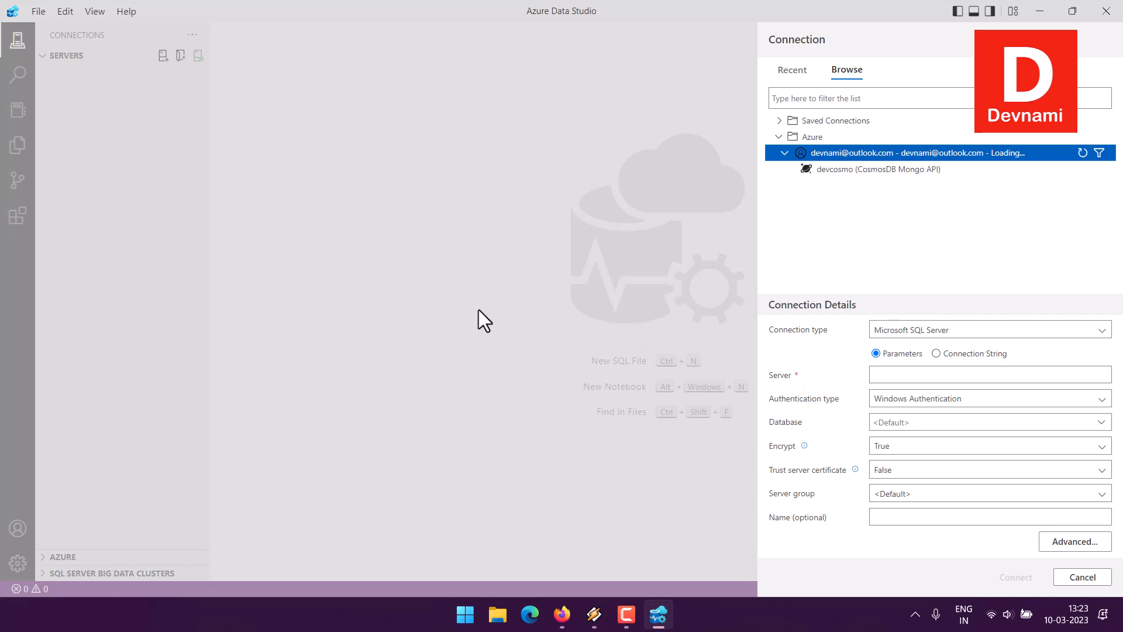
{"action": "left_click", "coordinate": [840, 171]}
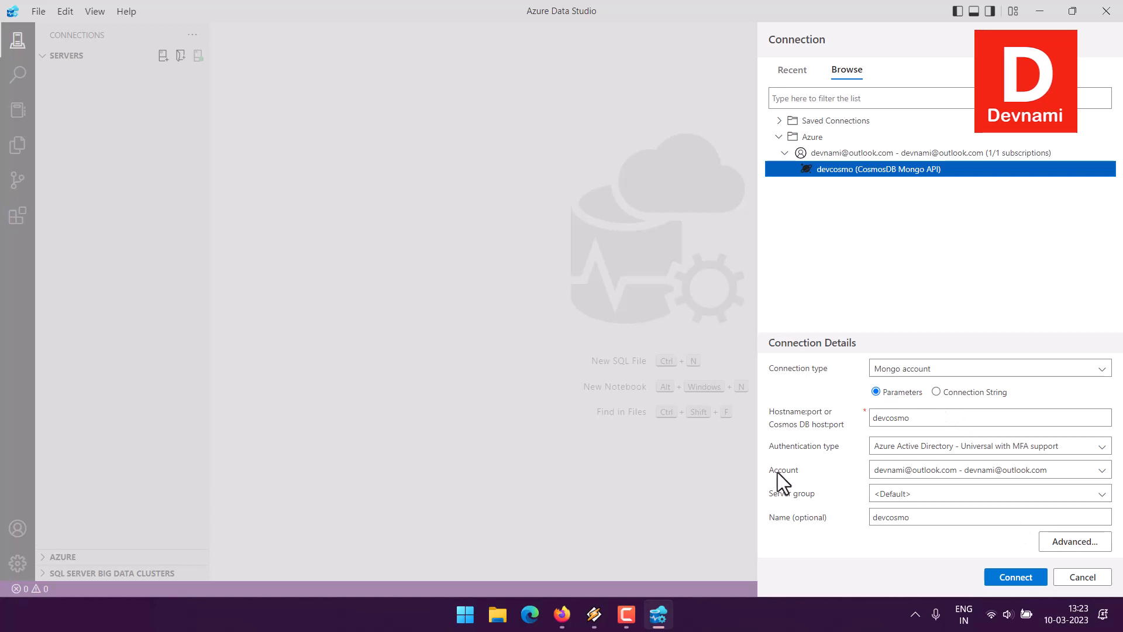
{"action": "left_click", "coordinate": [1016, 579]}
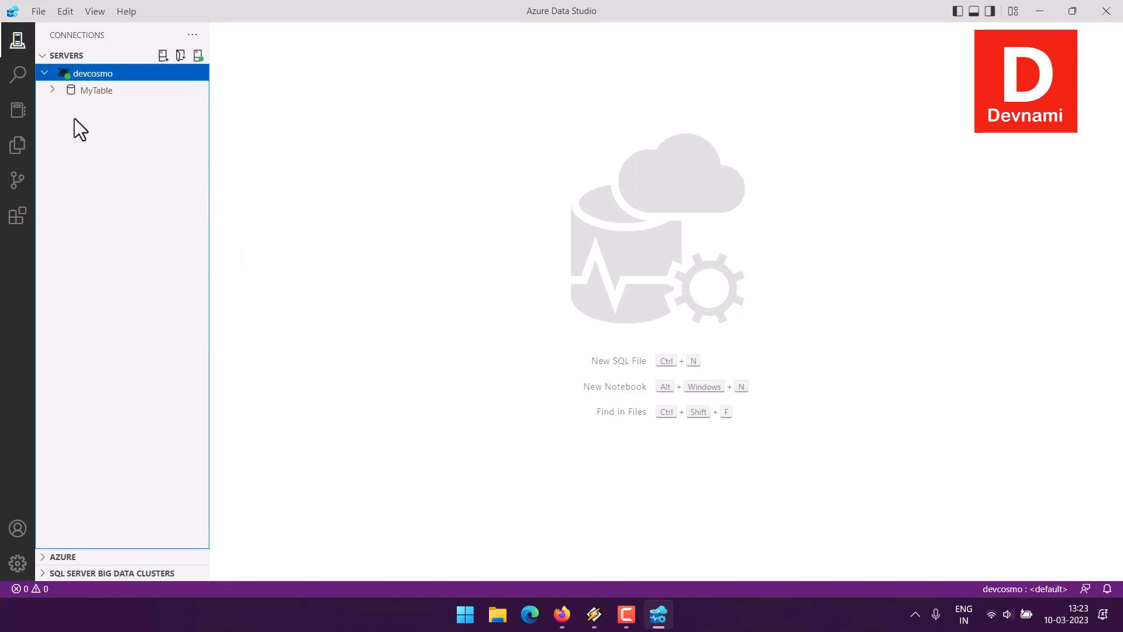
- Expand the MyTable database under devcosmo and open its collection overview from the account's database list
{"action": "left_click", "coordinate": [52, 91]}
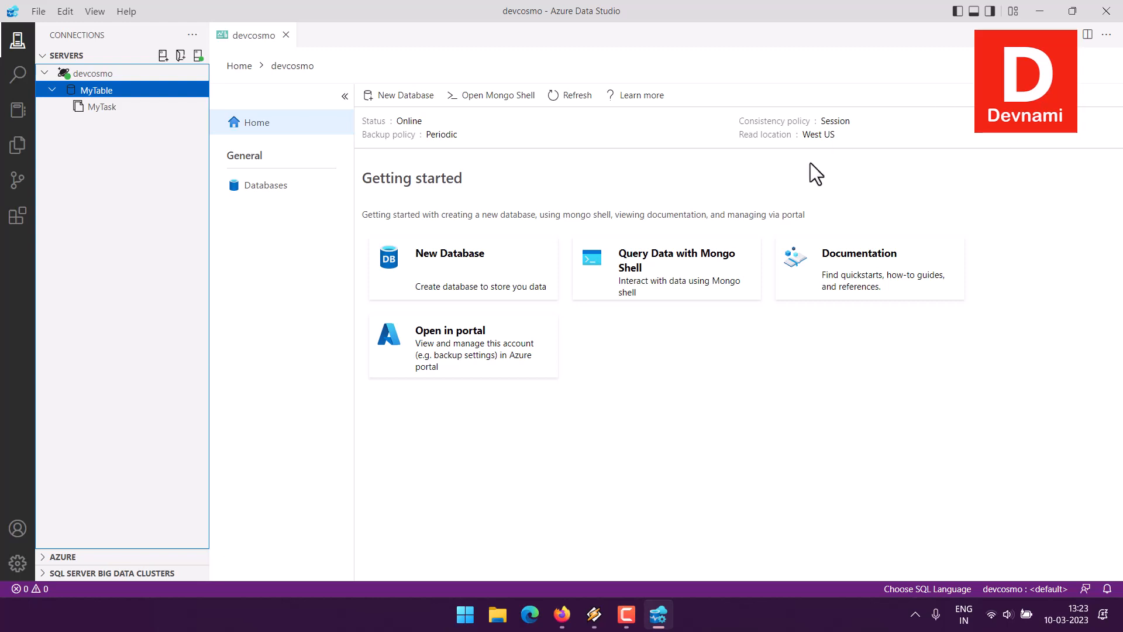
{"action": "left_click", "coordinate": [266, 185]}
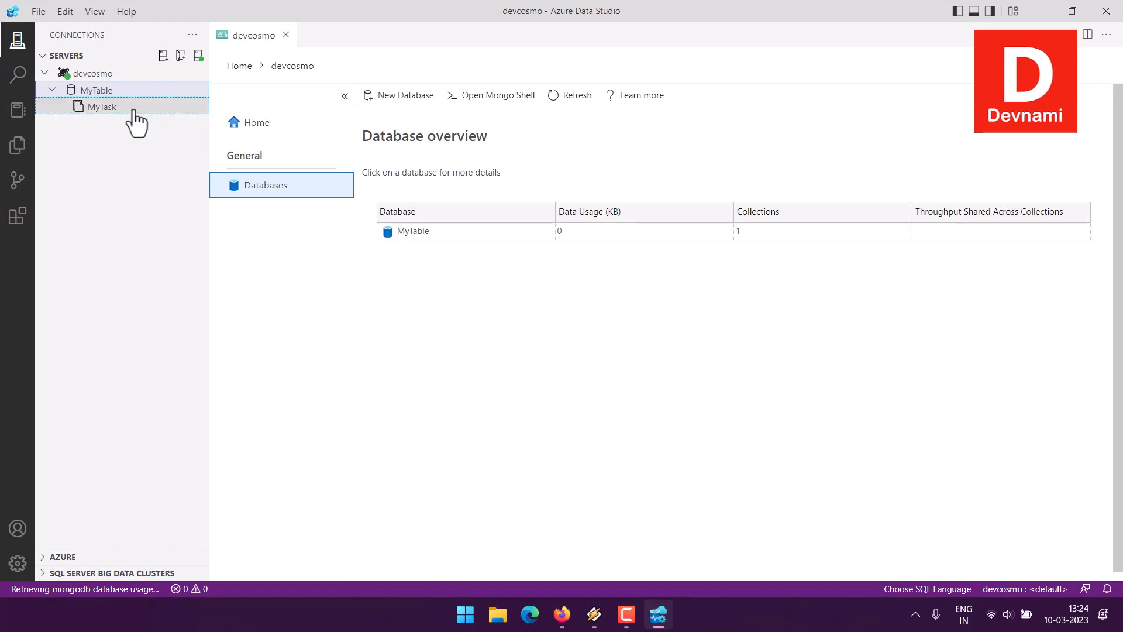
{"action": "left_click", "coordinate": [413, 232]}
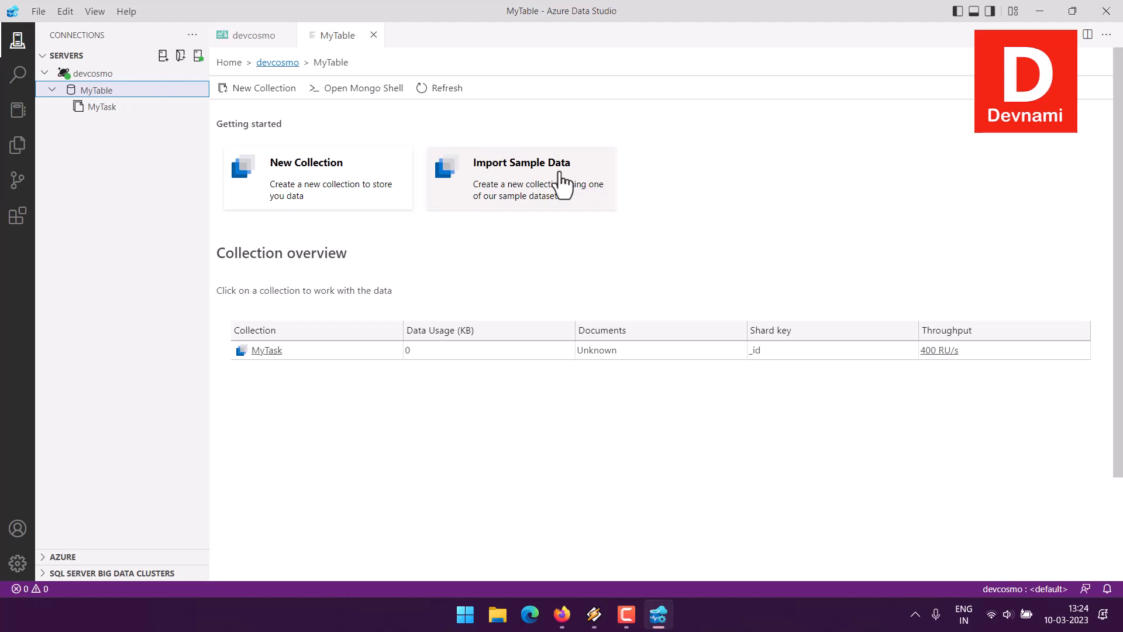
- Start a sample data import into MyTable and decline creating the Customer Data collection
{"action": "left_click", "coordinate": [563, 183]}
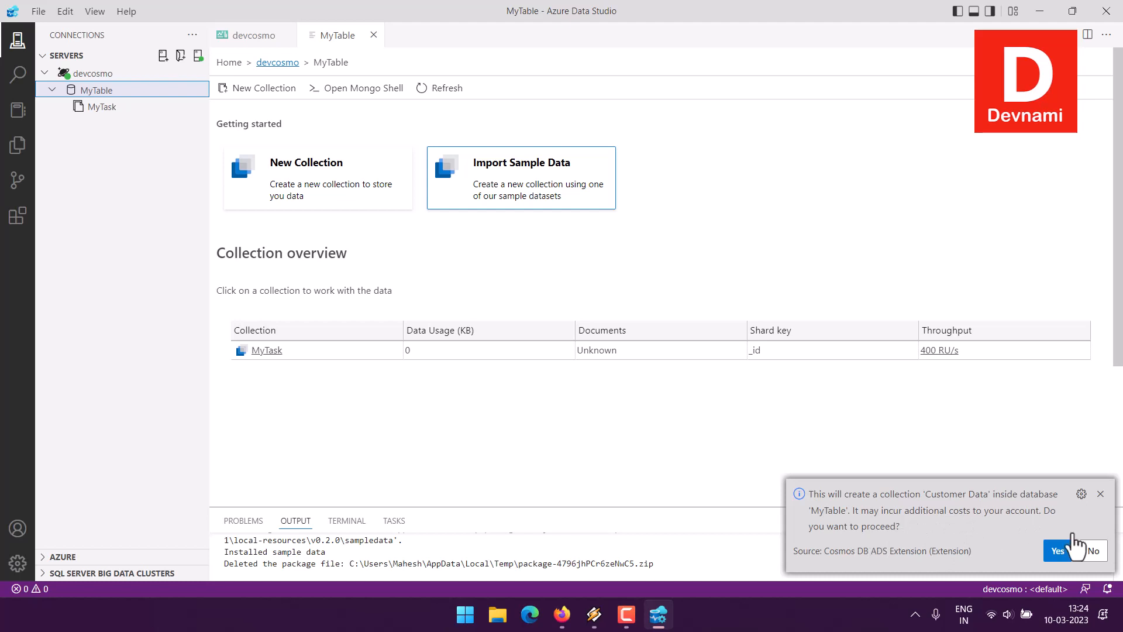
{"action": "left_click", "coordinate": [1093, 552]}
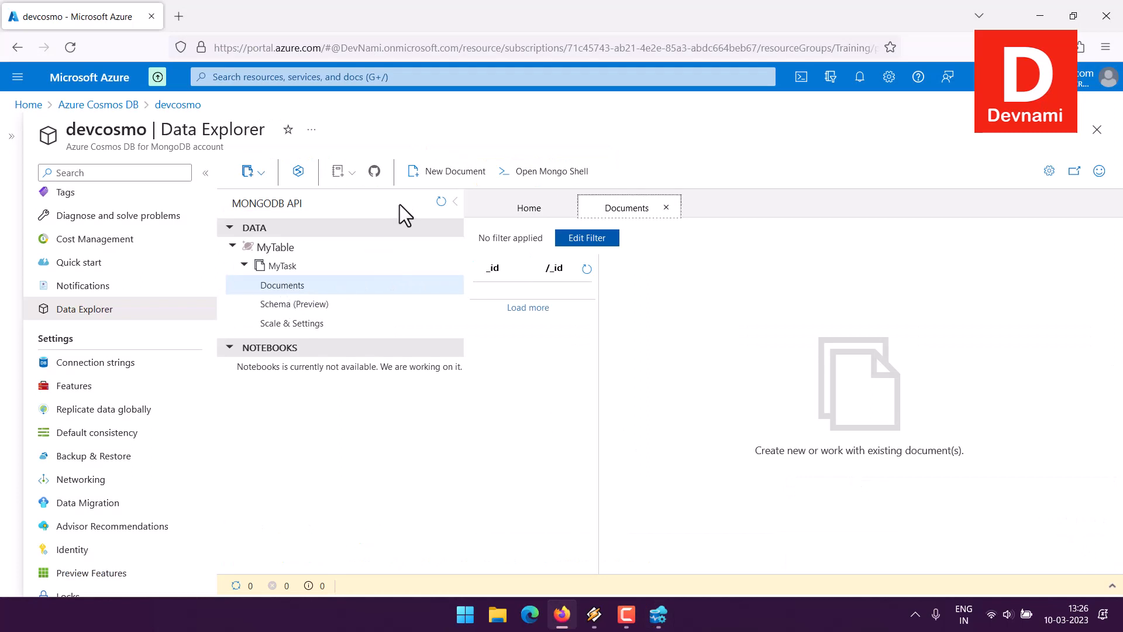
- Start a new document in the MyTask collection in the Azure portal's Data Explorer
{"action": "left_click", "coordinate": [430, 174]}
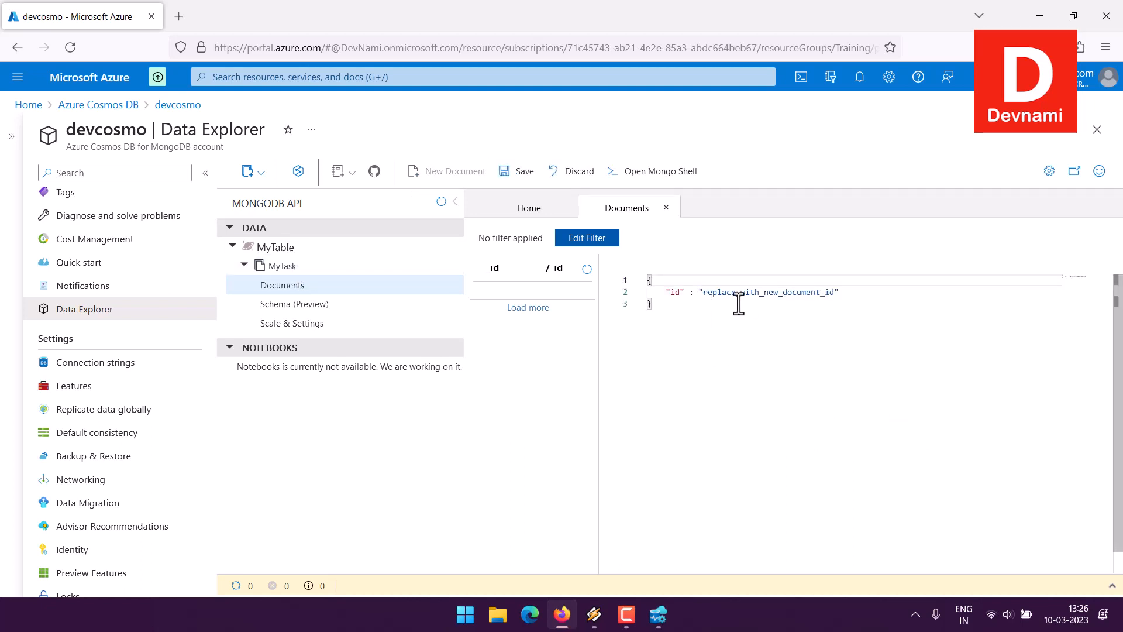
{"action": "left_click", "coordinate": [664, 310]}
{"action": "key", "text": "ctrl+a"}
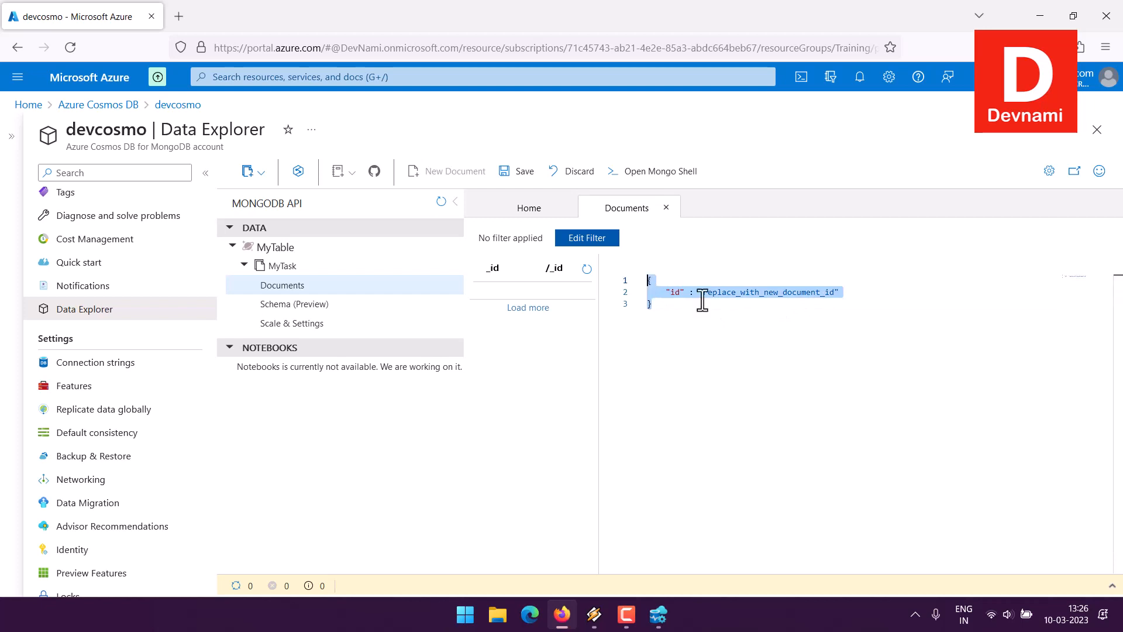
{"action": "left_click", "coordinate": [791, 321]}
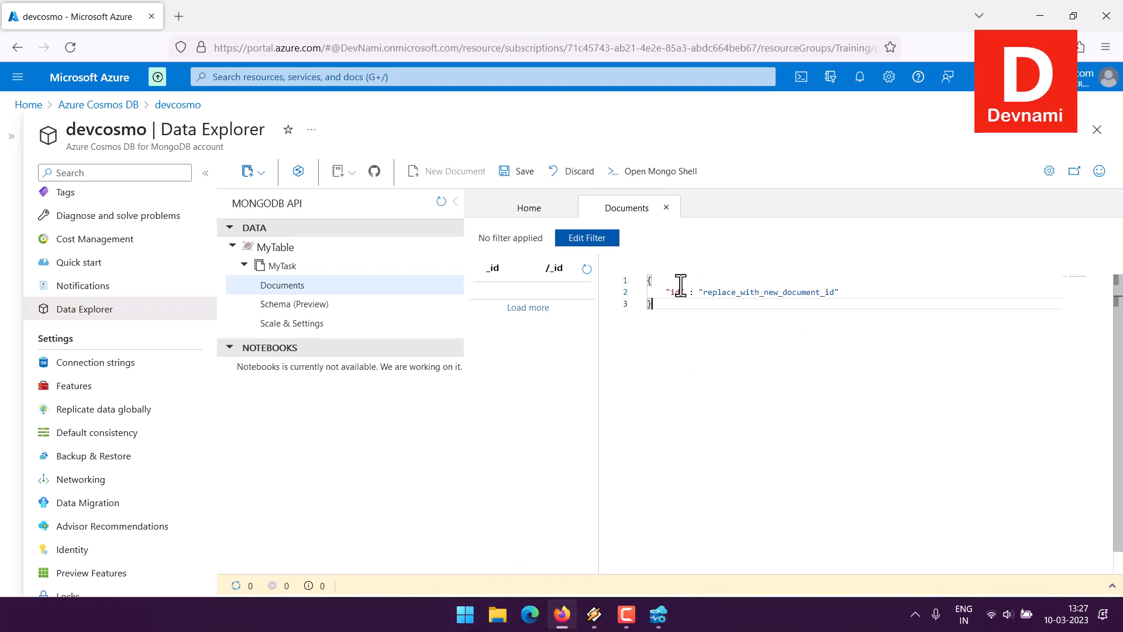
{"action": "left_click", "coordinate": [649, 281]}
{"action": "key", "text": "ctrl+a"}
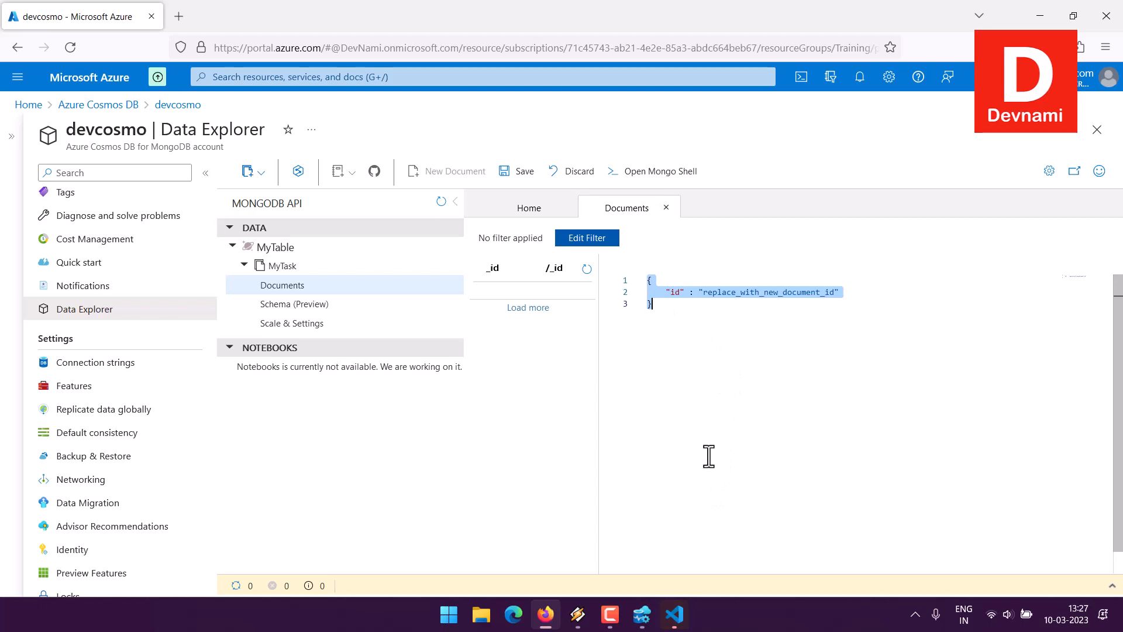
{"action": "left_click_drag", "start_coordinate": [670, 292], "coordinate": [738, 292]}
{"action": "left_click", "coordinate": [859, 293]}
- Copy the first record of userdata.json from Visual Studio Code and replace the new document's template with it in Firefox
{"action": "left_click", "coordinate": [674, 614]}
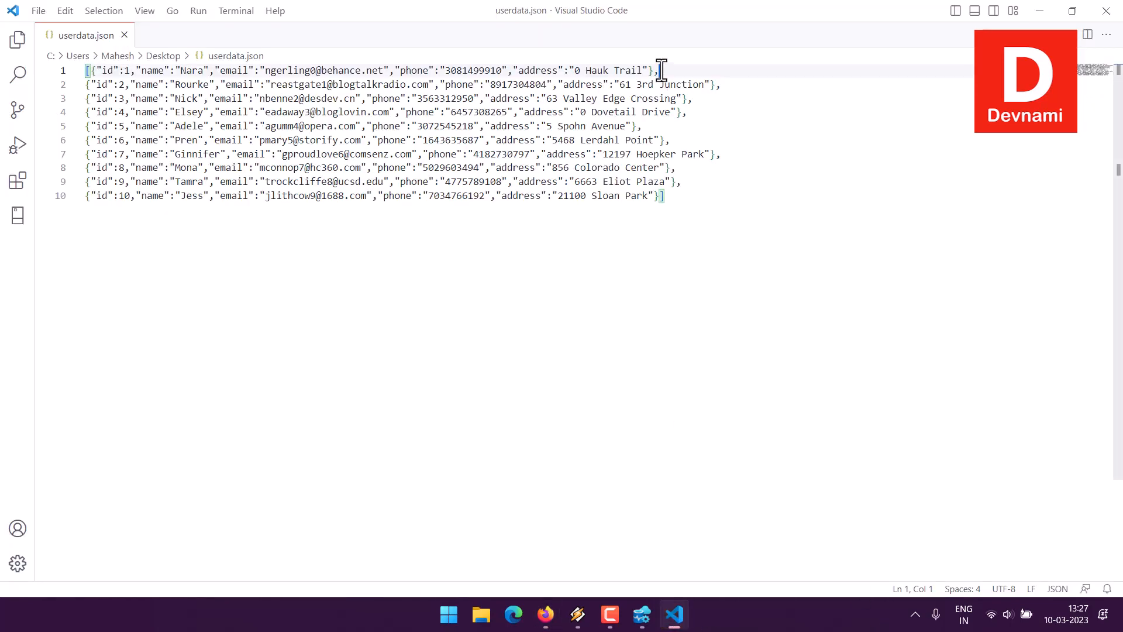
{"action": "left_click_drag", "start_coordinate": [659, 71], "coordinate": [85, 70]}
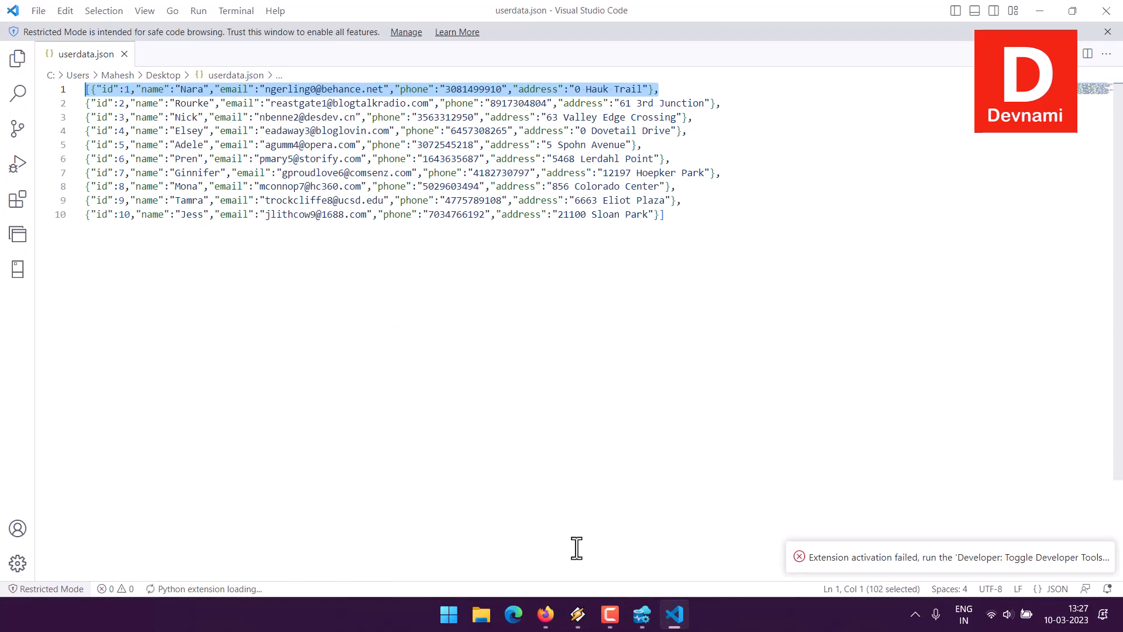
{"action": "left_click", "coordinate": [547, 616]}
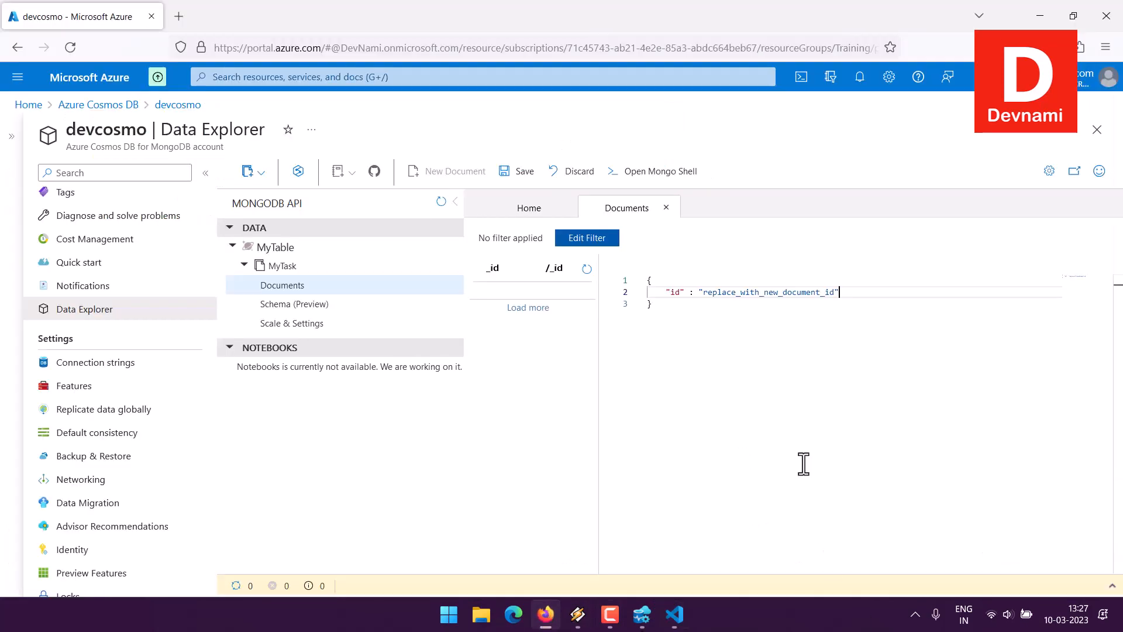
{"action": "key", "text": "ctrl+a"}
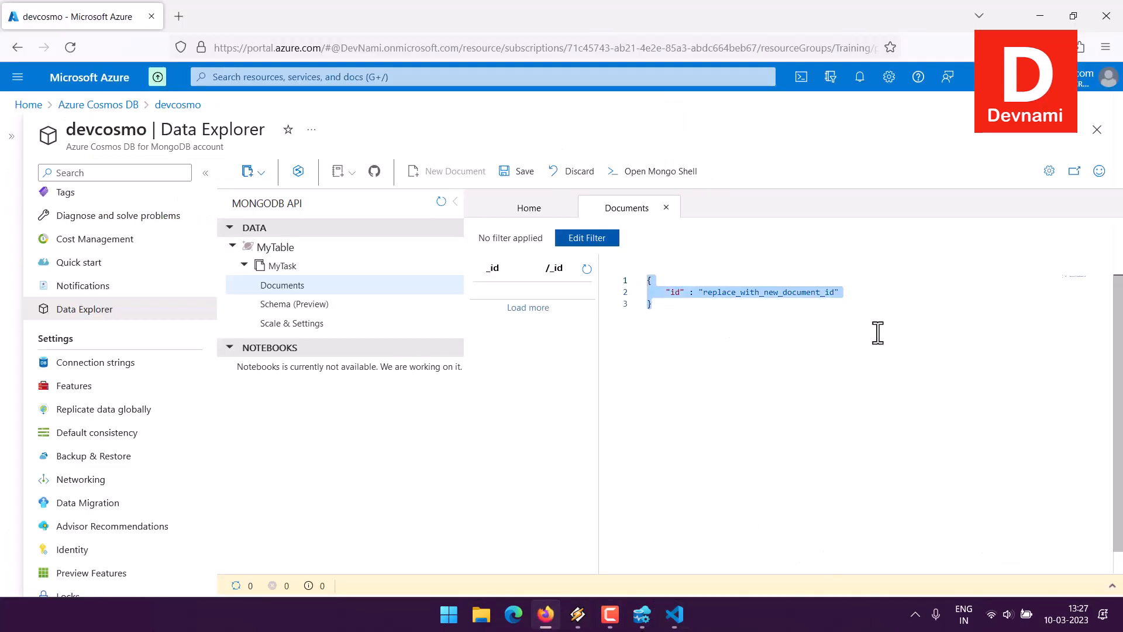
{"action": "key", "text": "ctrl+v"}
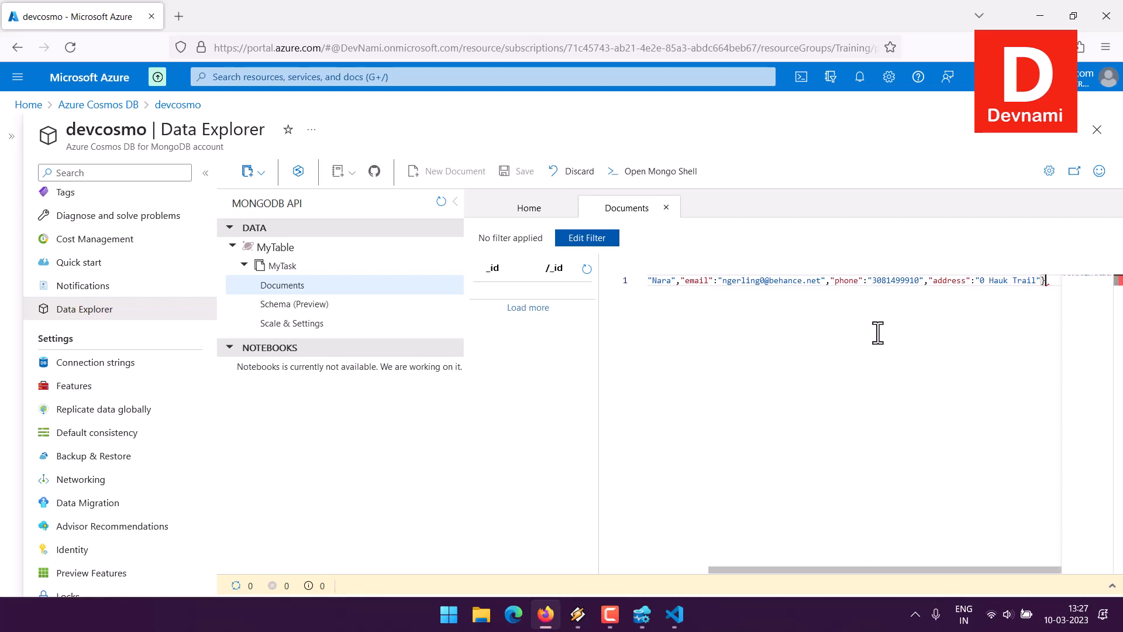
- Remove the trailing comma and the opening square bracket from the pasted record and move it down to line 2
{"action": "key", "text": "BackSpace"}
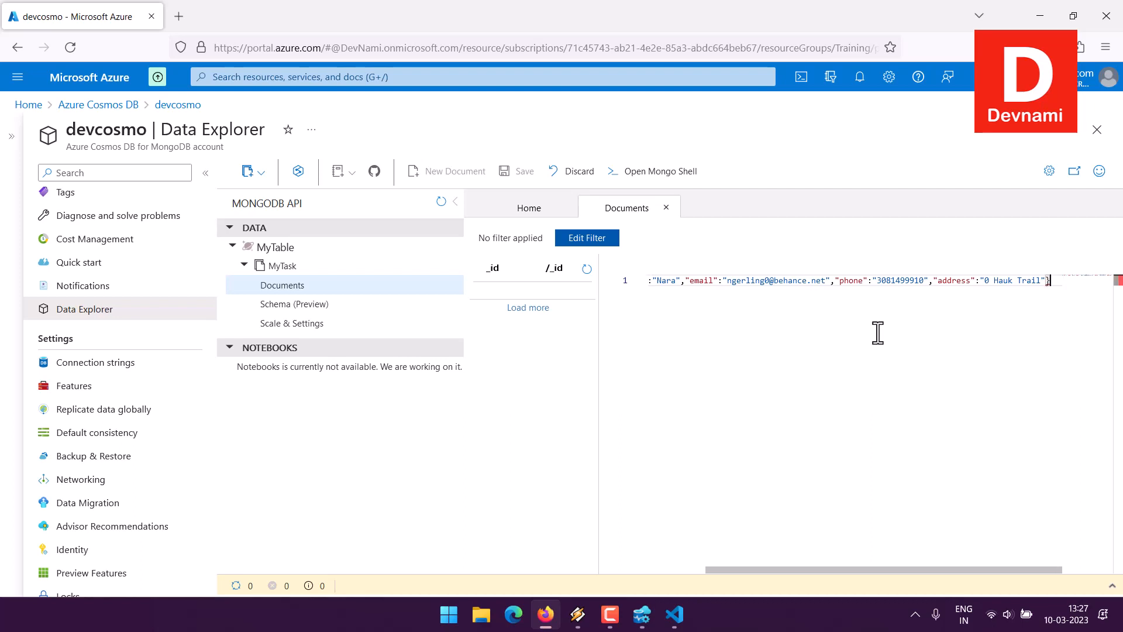
{"action": "left_click_drag", "start_coordinate": [820, 571], "coordinate": [674, 563]}
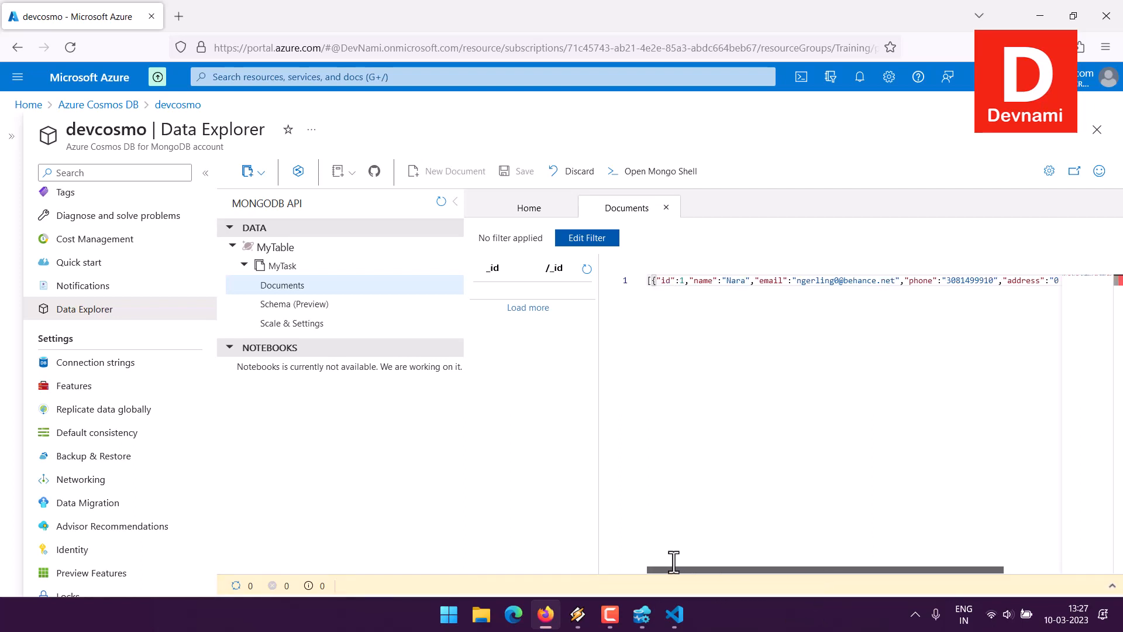
{"action": "key", "text": "Return"}
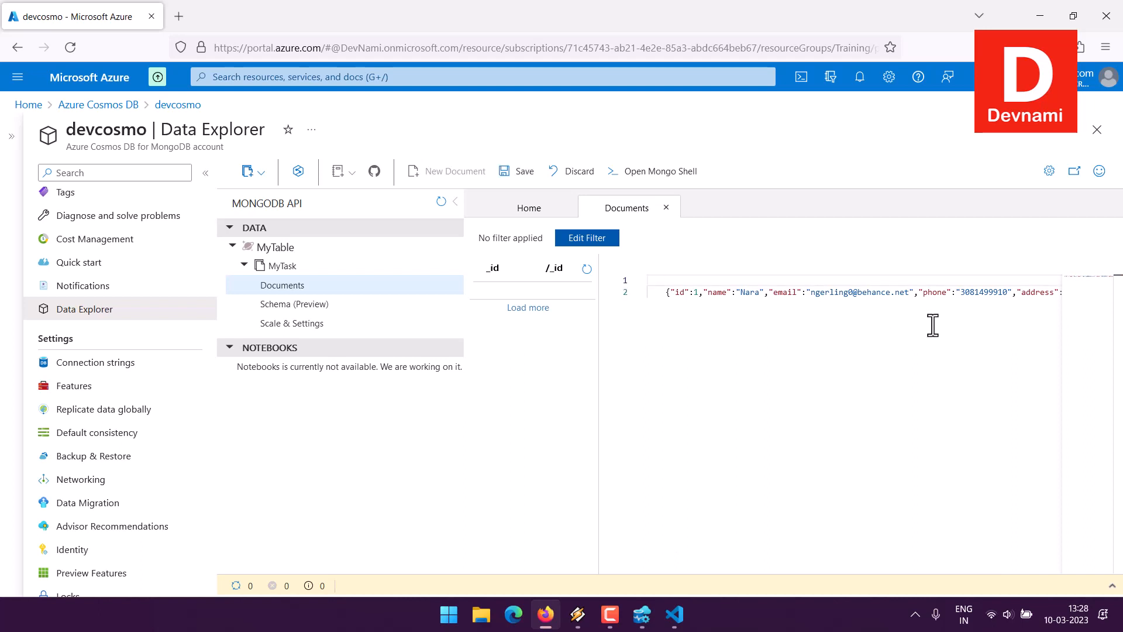
{"action": "left_click", "coordinate": [826, 293]}
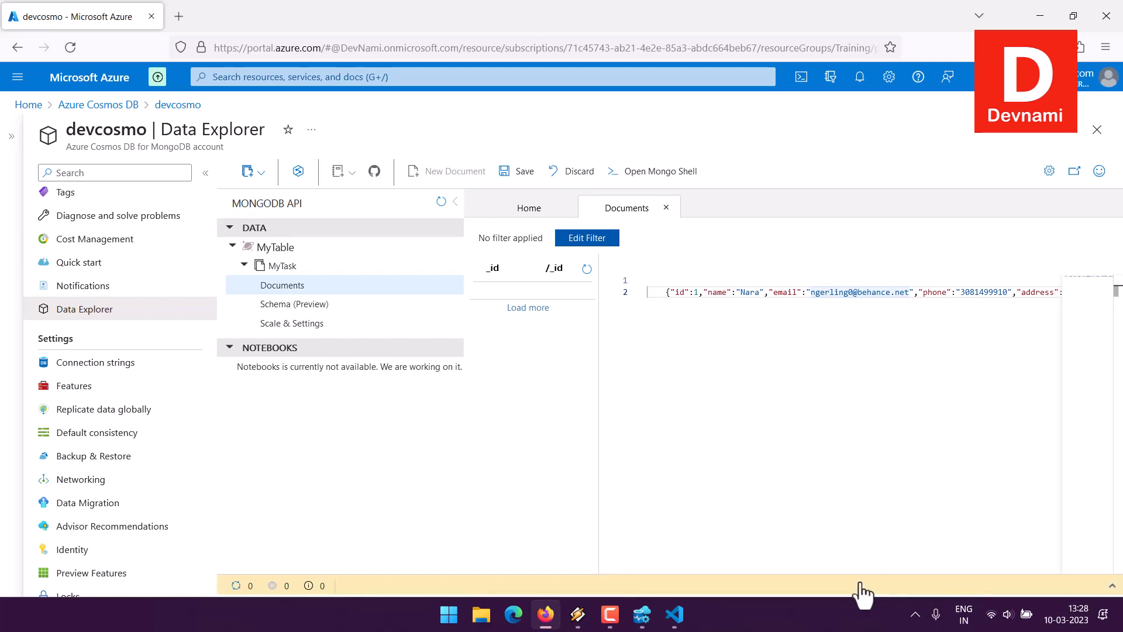
{"action": "left_click_drag", "start_coordinate": [869, 570], "coordinate": [905, 570]}
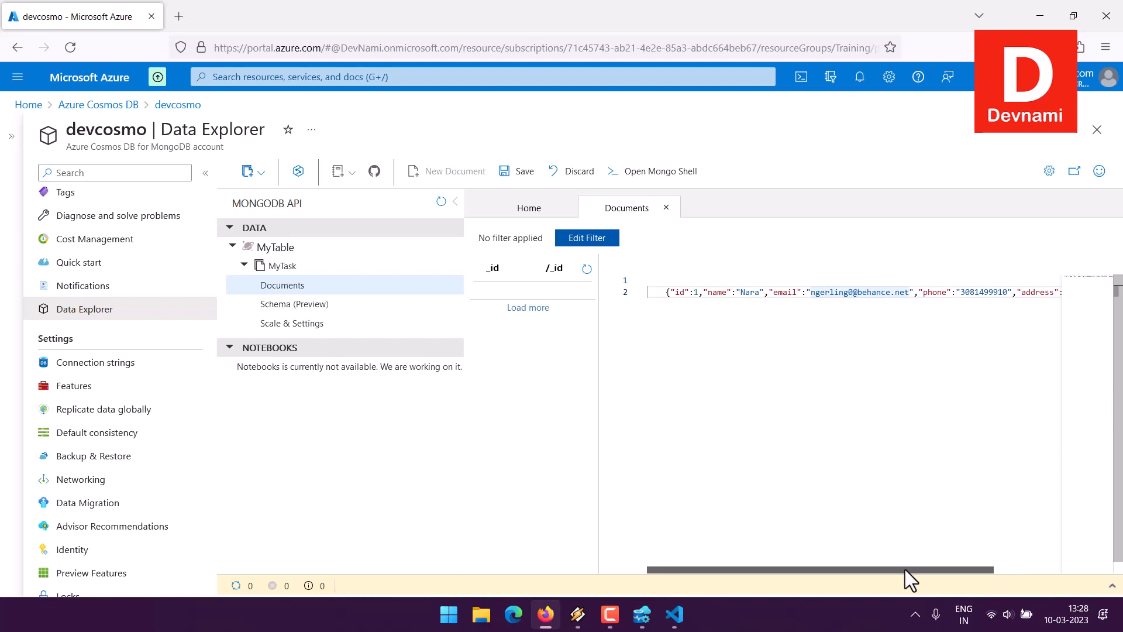
- Check the pasted first record from end to end and save it as a new document in MyTask
{"action": "left_click", "coordinate": [1004, 342]}
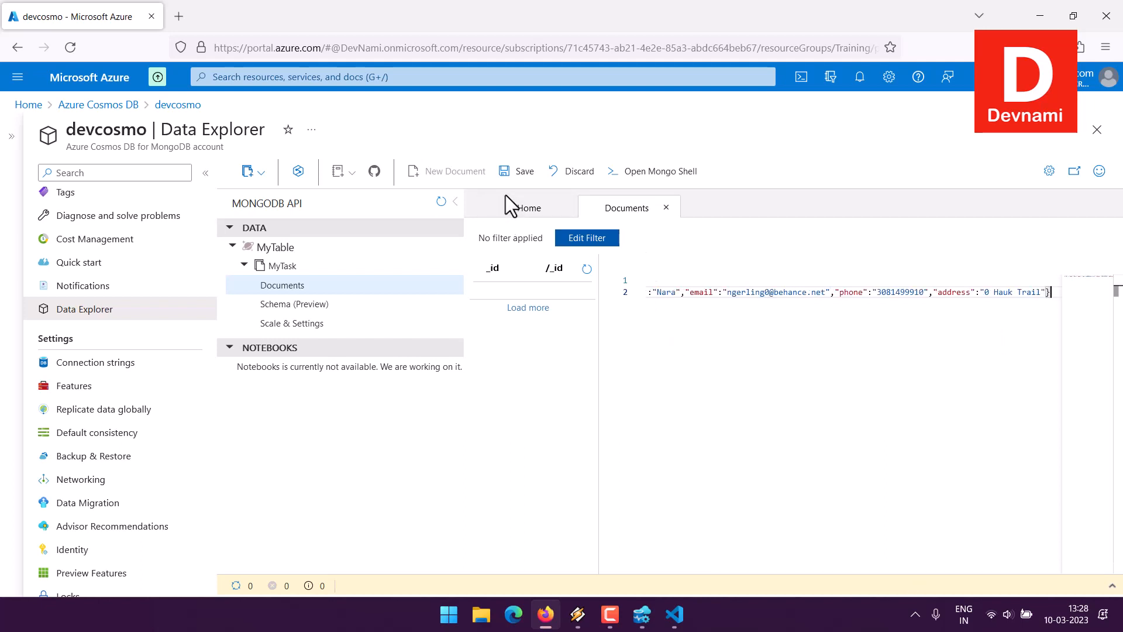
{"action": "left_click", "coordinate": [695, 292]}
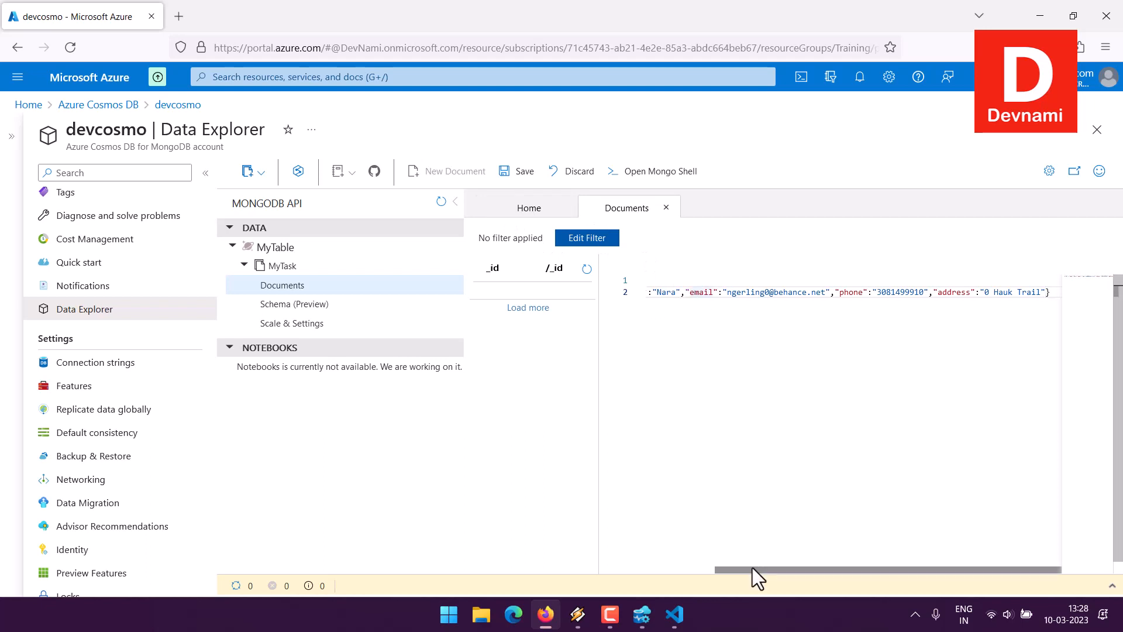
{"action": "left_click_drag", "start_coordinate": [753, 570], "coordinate": [609, 566]}
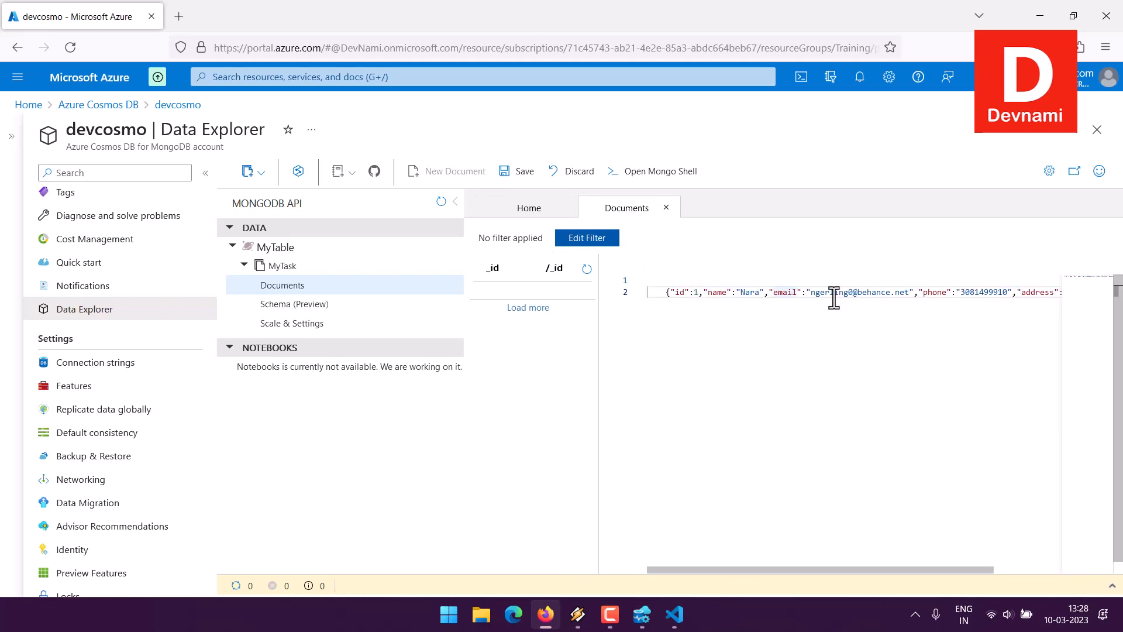
{"action": "left_click", "coordinate": [512, 171]}
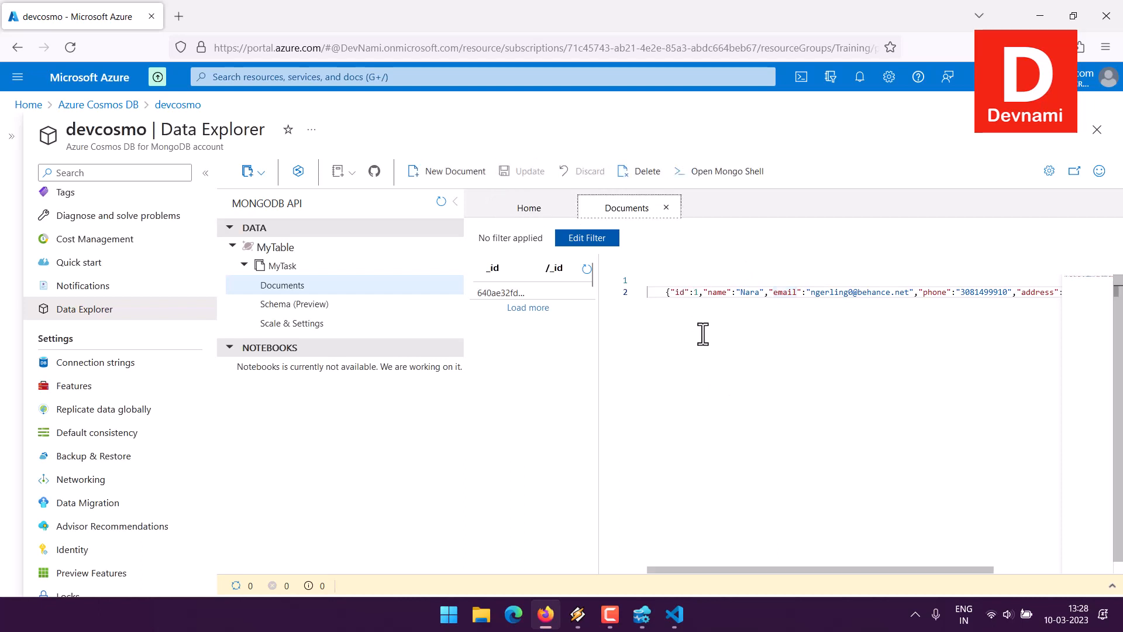
- Close the documents view and reopen the MyTask collection's documents to check the saved entry
{"action": "left_click", "coordinate": [499, 291]}
{"action": "left_click", "coordinate": [666, 207]}
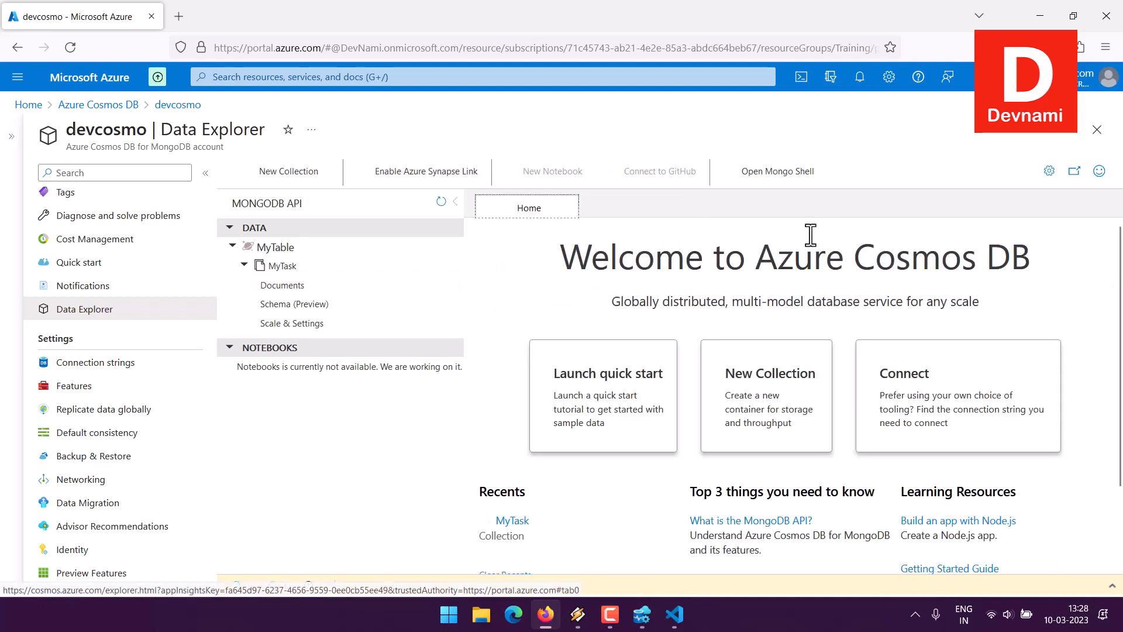
{"action": "left_click", "coordinate": [284, 287]}
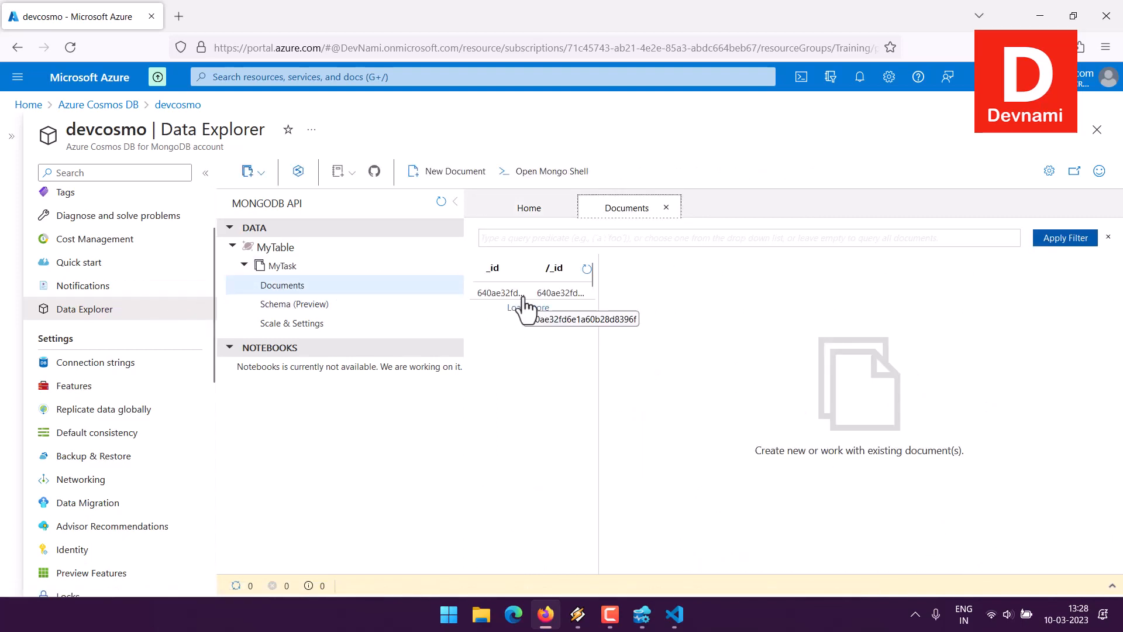
- Create a new MyTask document from the id 2 record of userdata.json in Visual Studio Code and save it in Firefox
{"action": "left_click", "coordinate": [440, 173]}
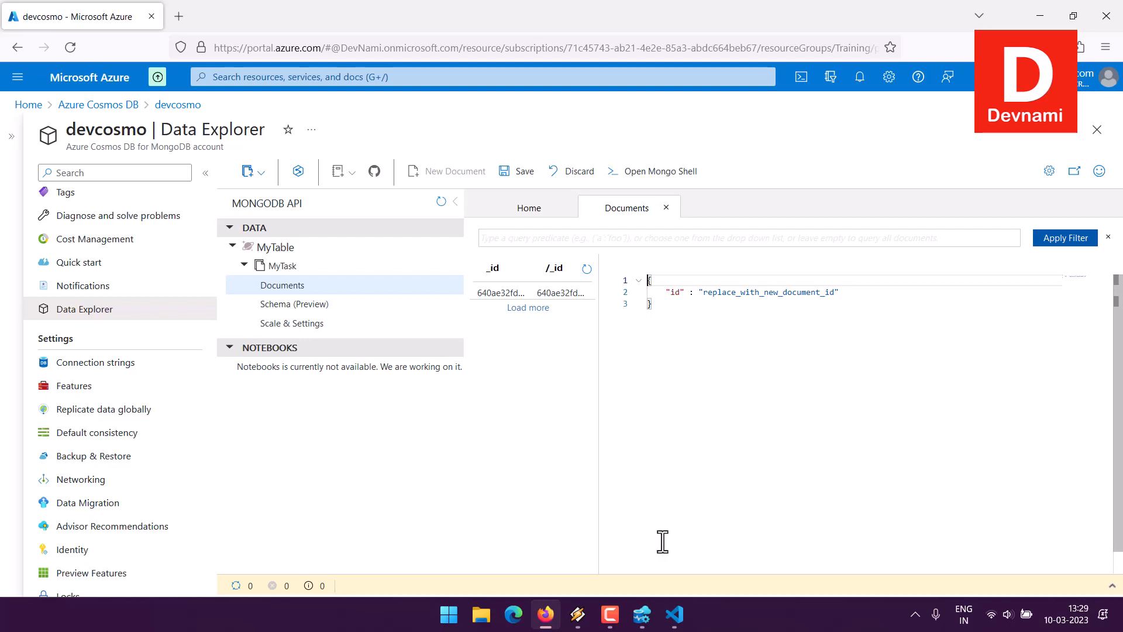
{"action": "left_click", "coordinate": [674, 614]}
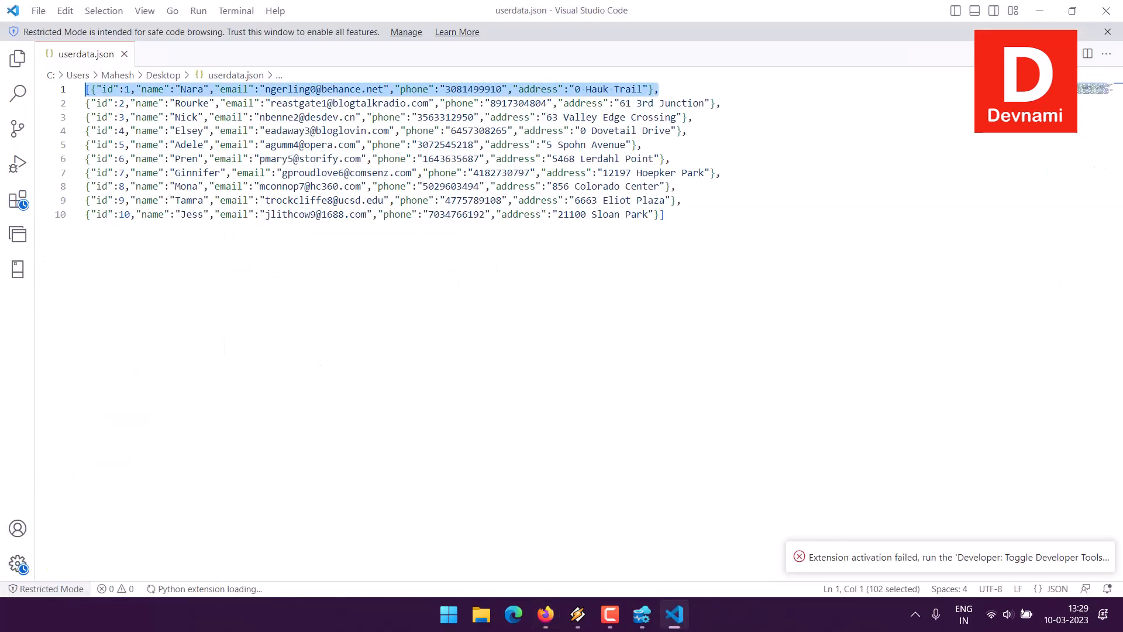
{"action": "left_click", "coordinate": [715, 105]}
{"action": "left_click_drag", "start_coordinate": [288, 97], "coordinate": [92, 103]}
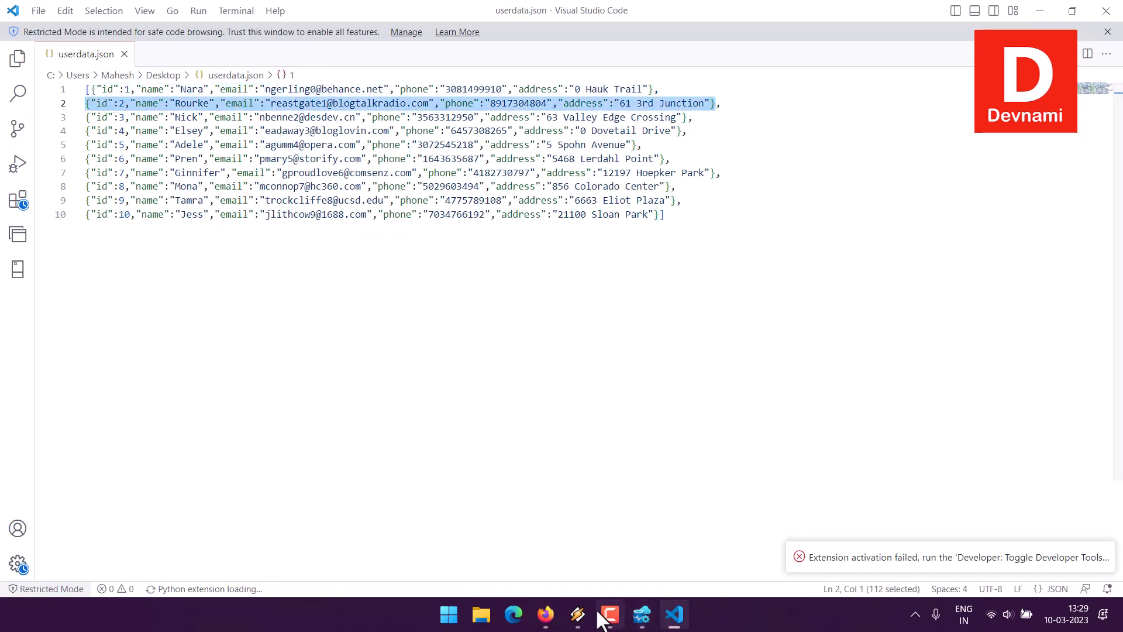
{"action": "left_click", "coordinate": [545, 615]}
{"action": "left_click_drag", "start_coordinate": [657, 304], "coordinate": [644, 283]}
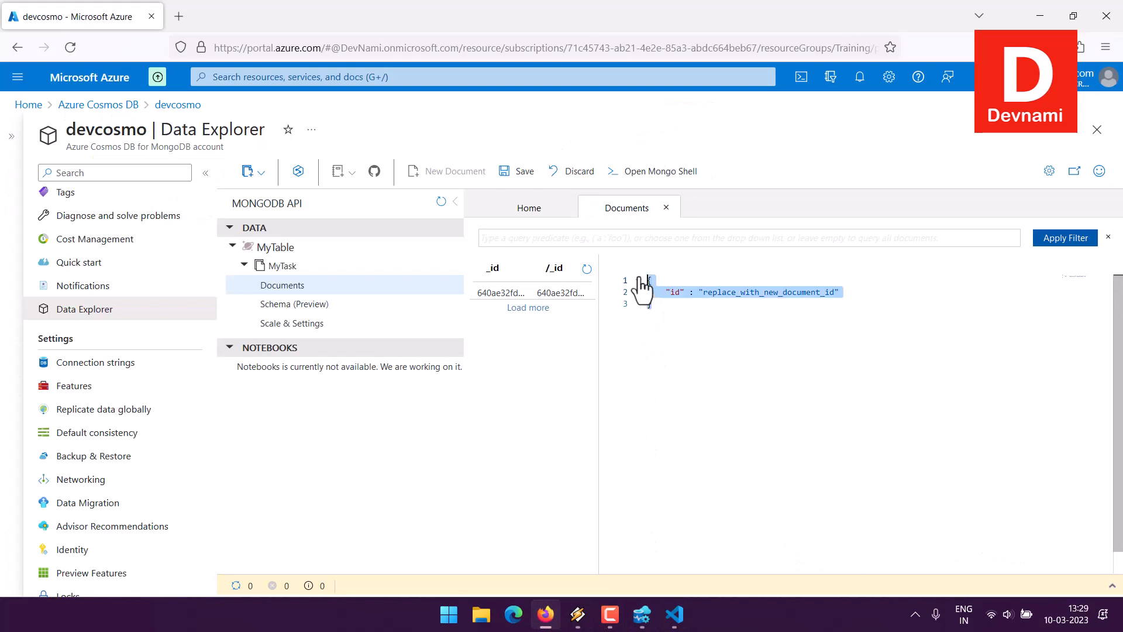
{"action": "key", "text": "ctrl+v"}
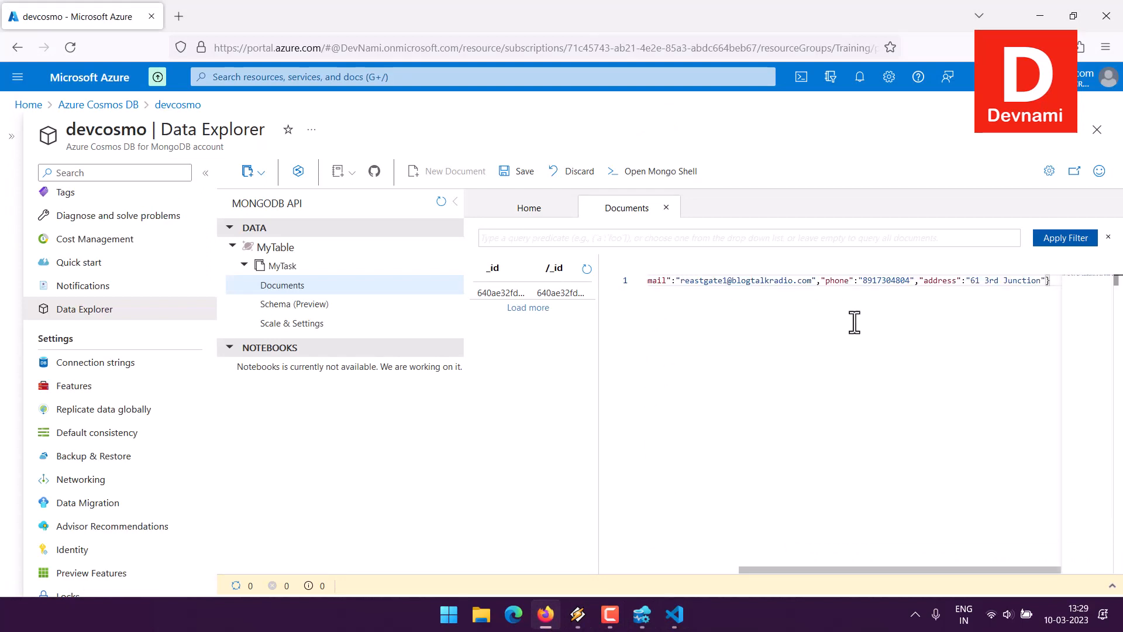
{"action": "left_click", "coordinate": [514, 171]}
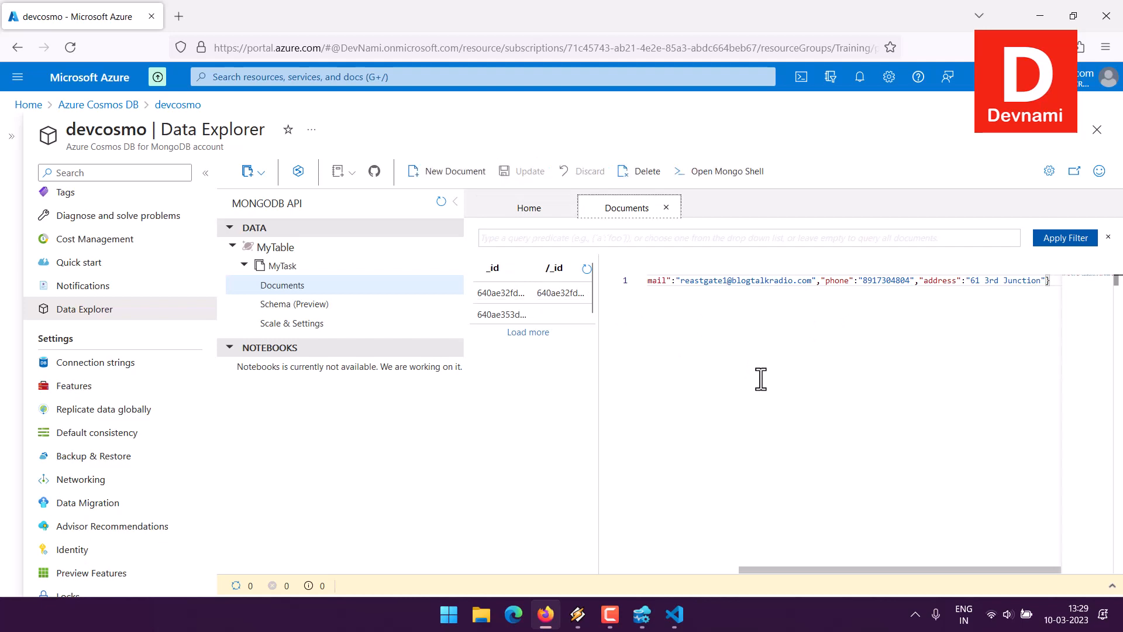
- Copy the id 3 record of userdata.json in Visual Studio Code and return to Firefox
{"action": "left_click", "coordinate": [676, 614]}
{"action": "left_click", "coordinate": [688, 117]}
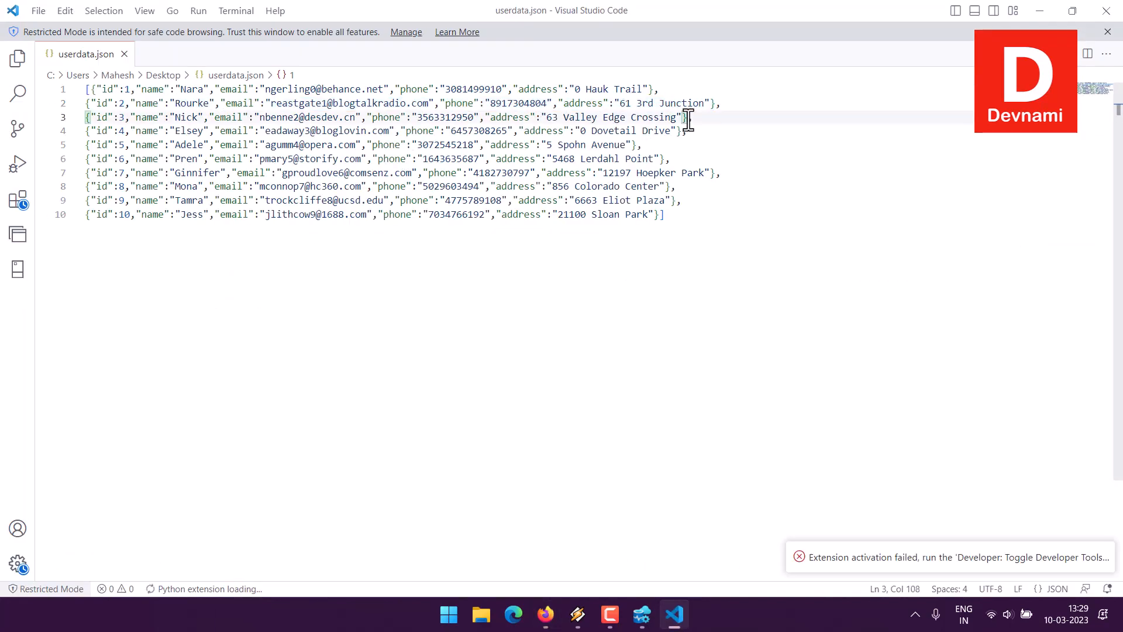
{"action": "left_click_drag", "start_coordinate": [688, 118], "coordinate": [84, 117]}
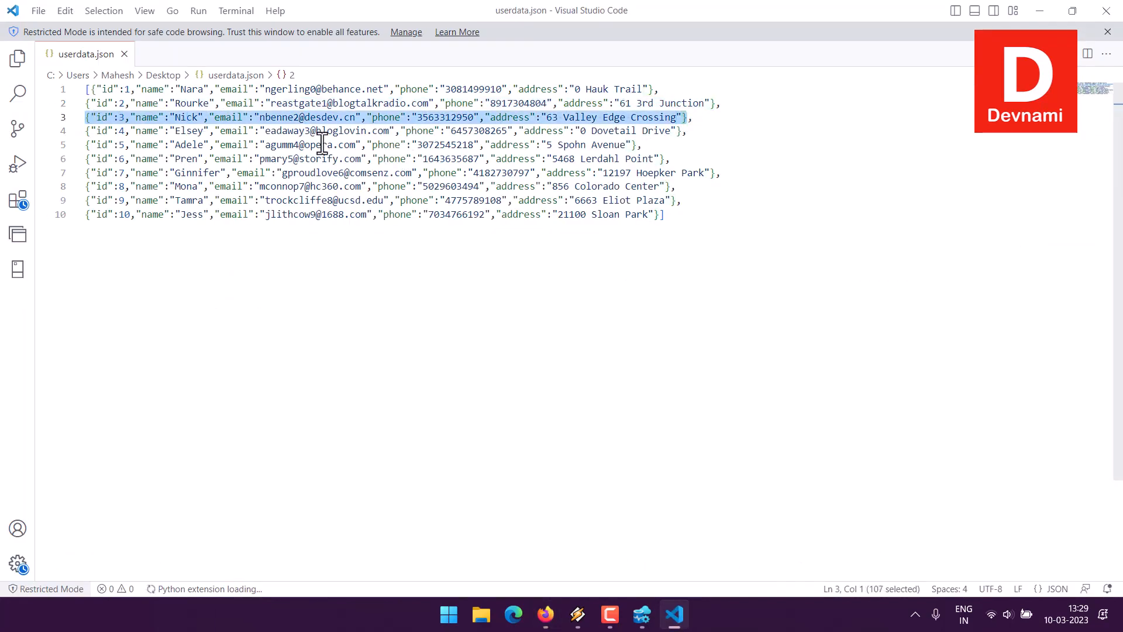
{"action": "left_click", "coordinate": [546, 615]}
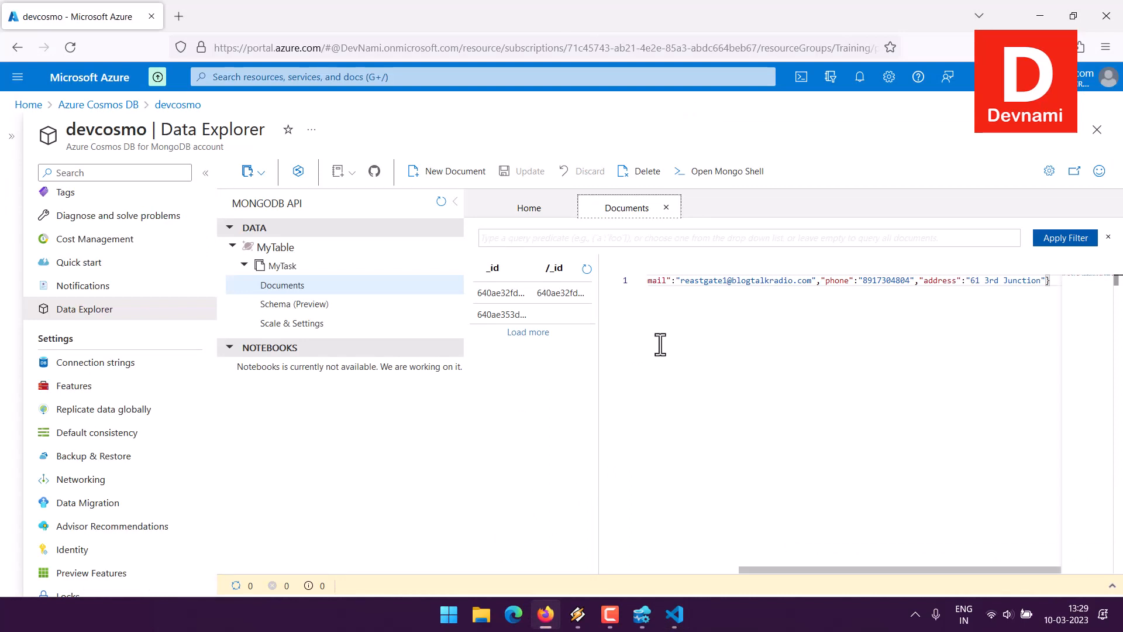
- Start another new document in MyTask and save it without pasting the copied record
{"action": "left_click", "coordinate": [444, 171]}
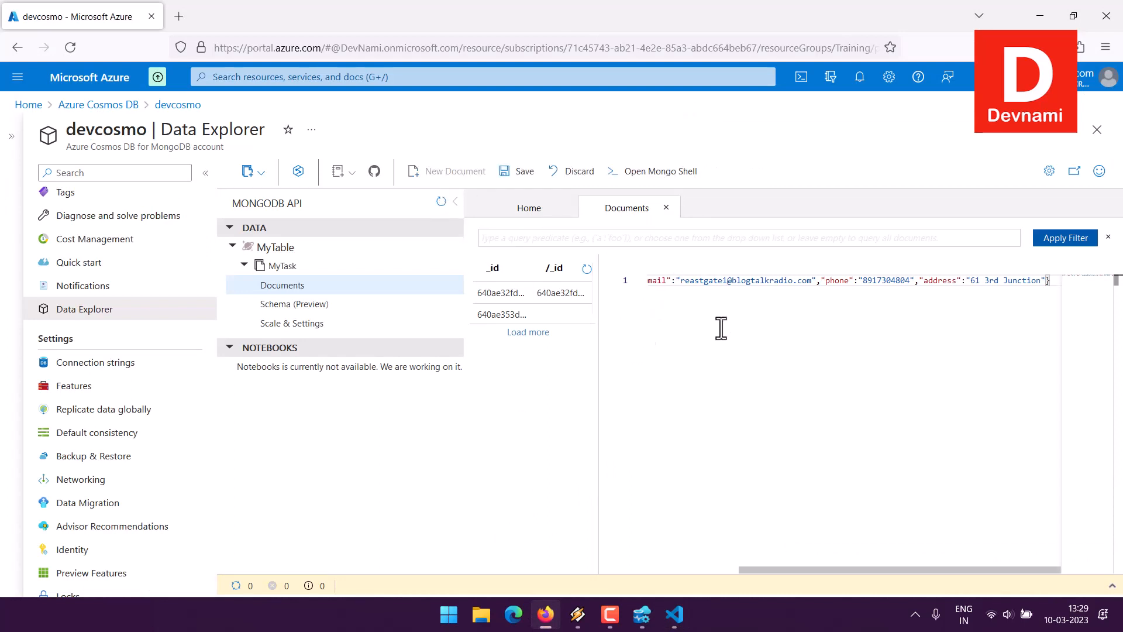
{"action": "left_click", "coordinate": [709, 567]}
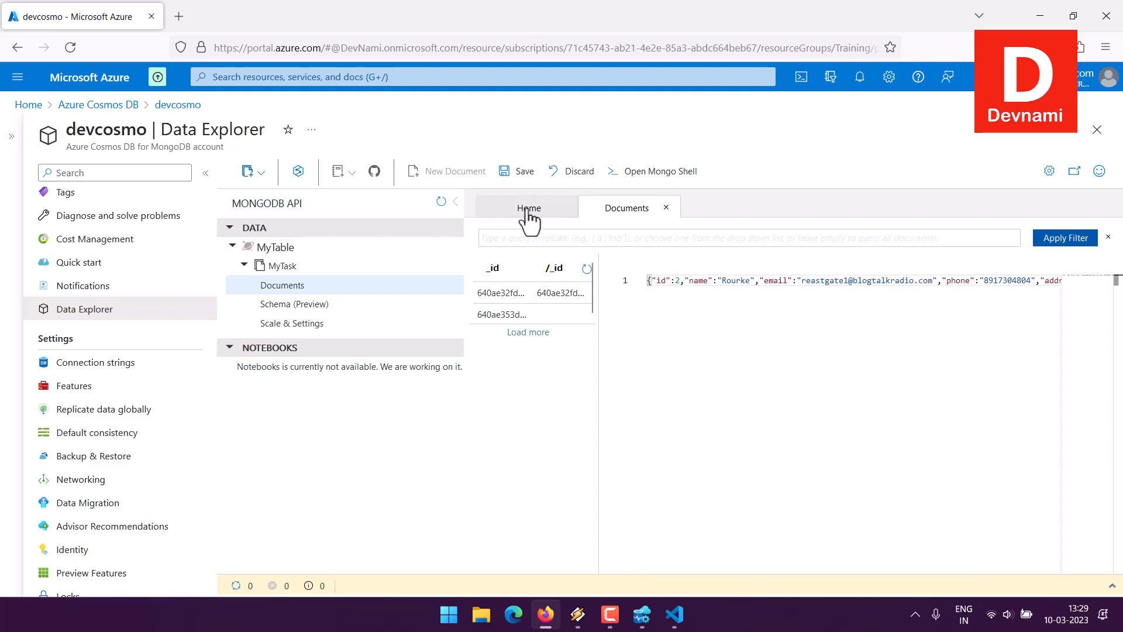
{"action": "left_click", "coordinate": [519, 175]}
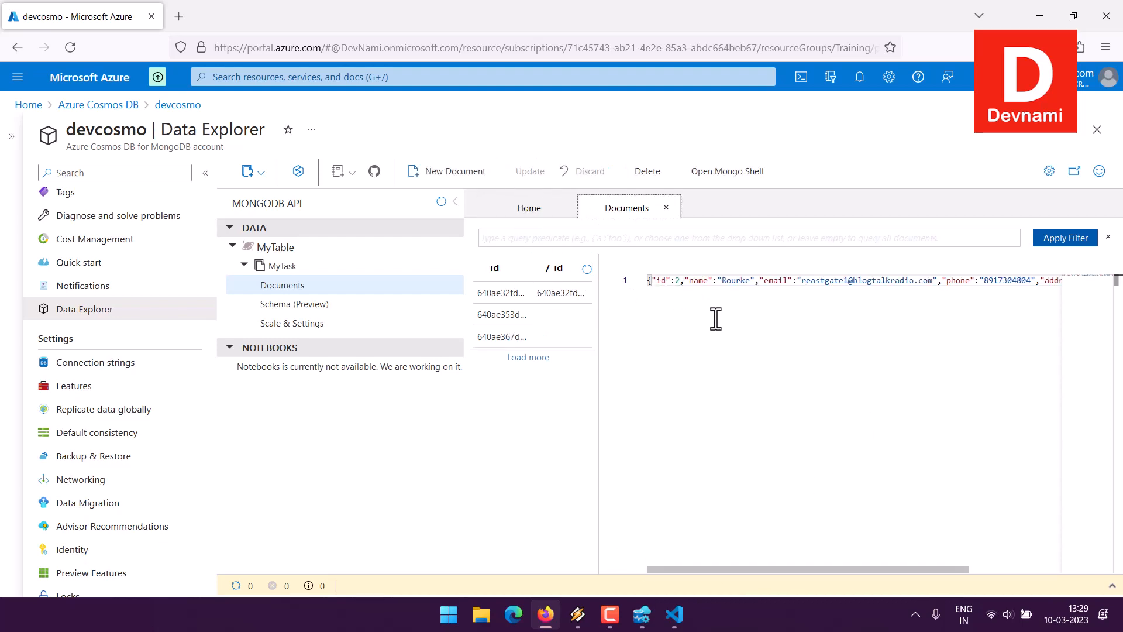
- Examine the contents of the three saved MyTask documents one after another
{"action": "left_click", "coordinate": [526, 337]}
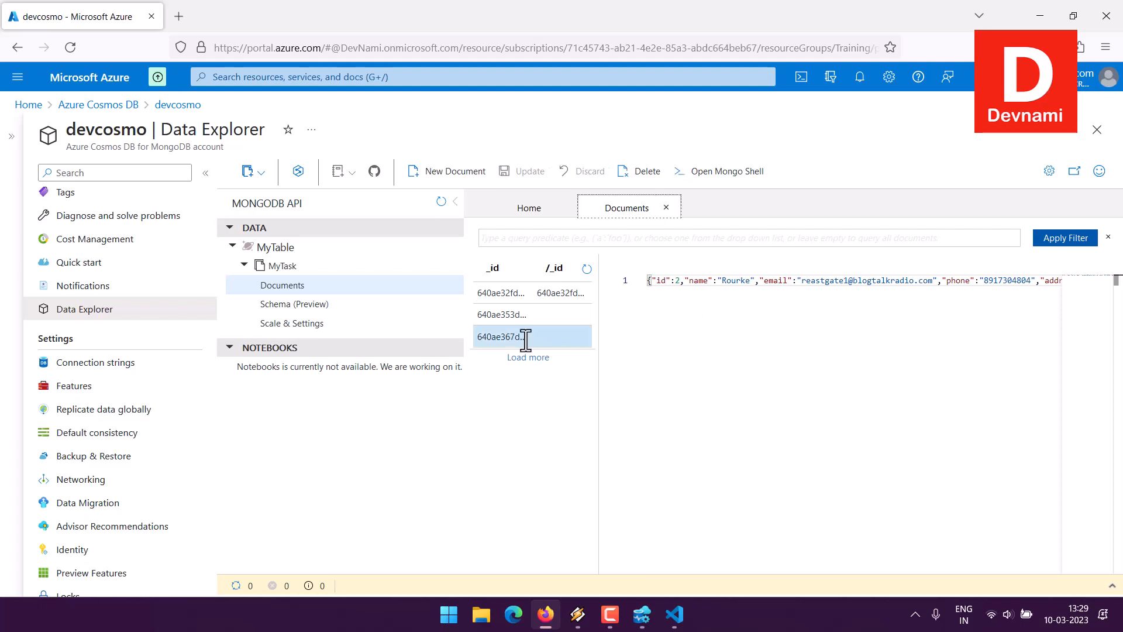
{"action": "left_click", "coordinate": [530, 315]}
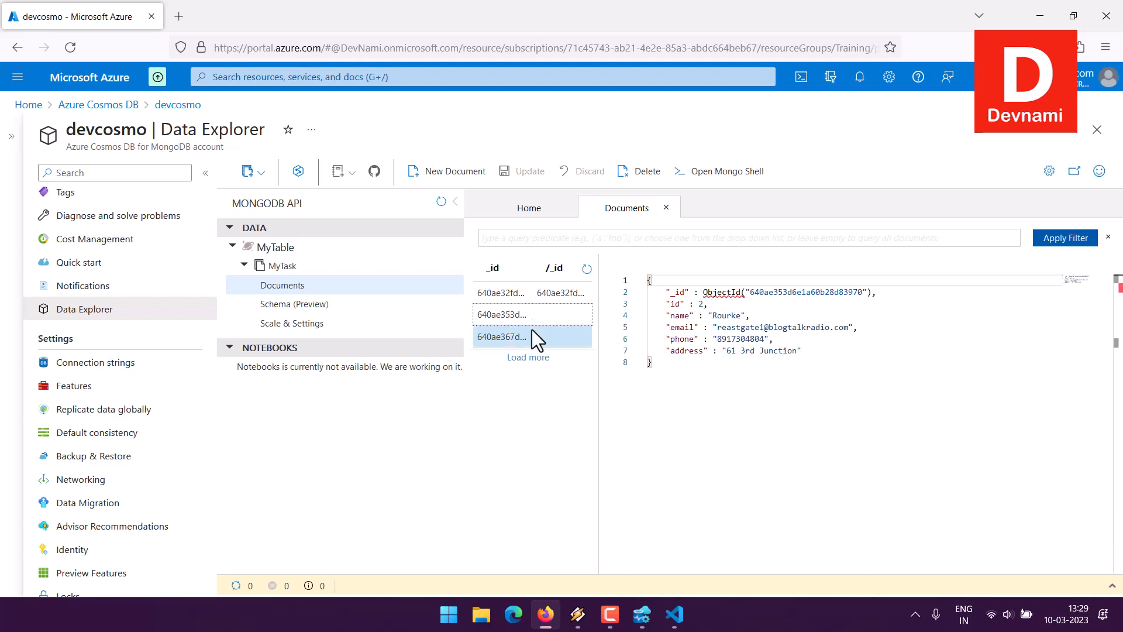
{"action": "left_click", "coordinate": [524, 297]}
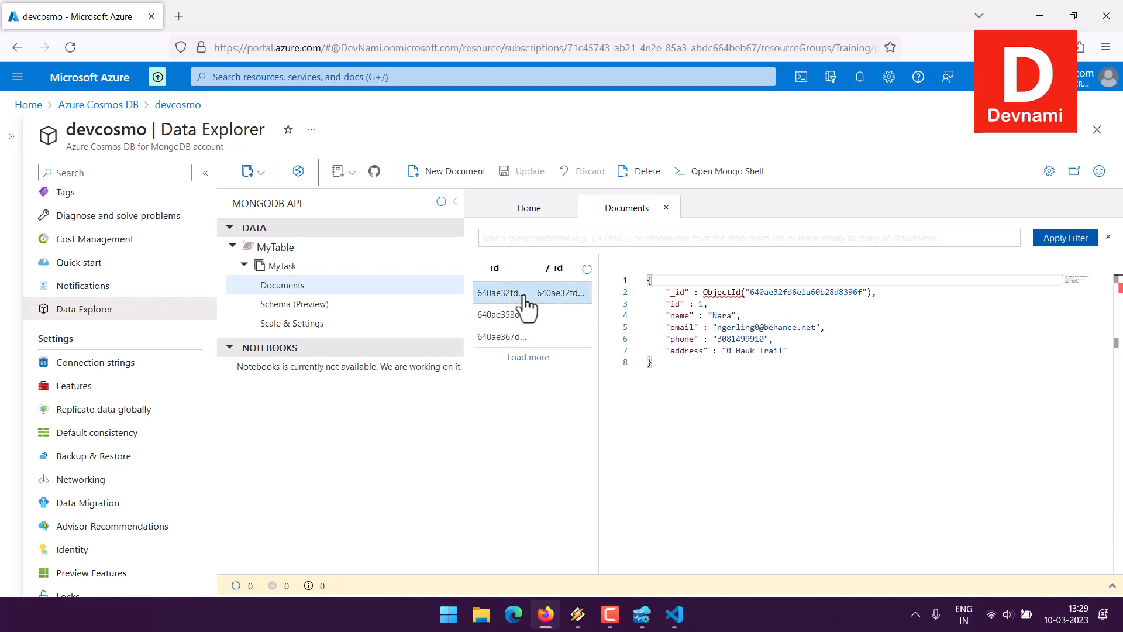
{"action": "left_click", "coordinate": [513, 337]}
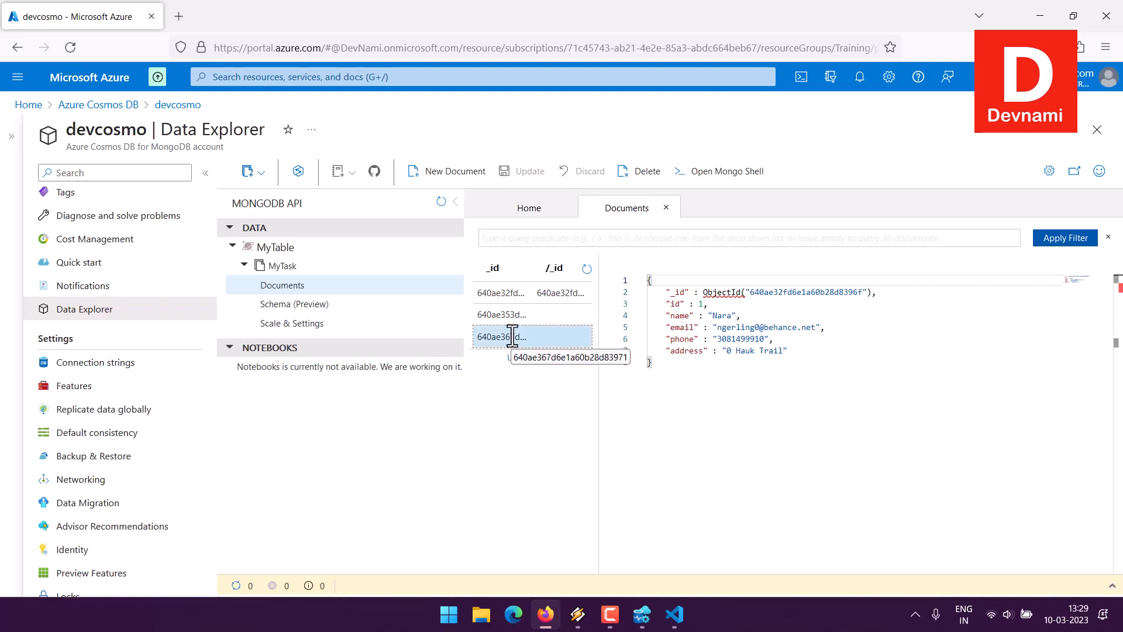
- Try to update the third document by replacing its entire contents with the copied id 3 record
{"action": "left_click", "coordinate": [672, 315]}
{"action": "key", "text": "ctrl+a"}
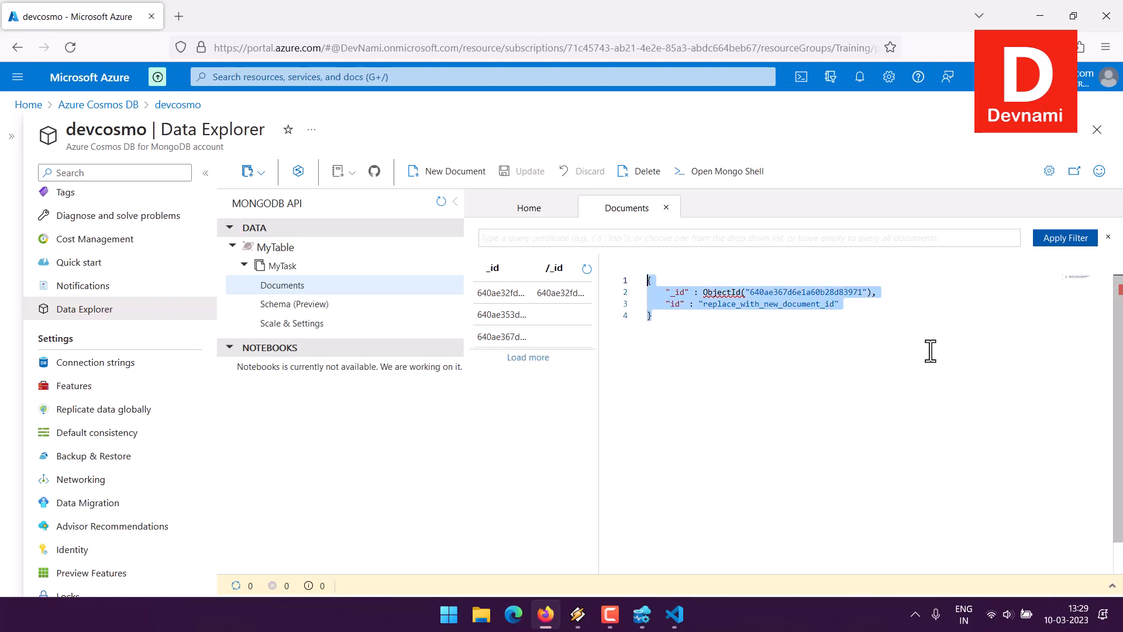
{"action": "key", "text": "ctrl+v"}
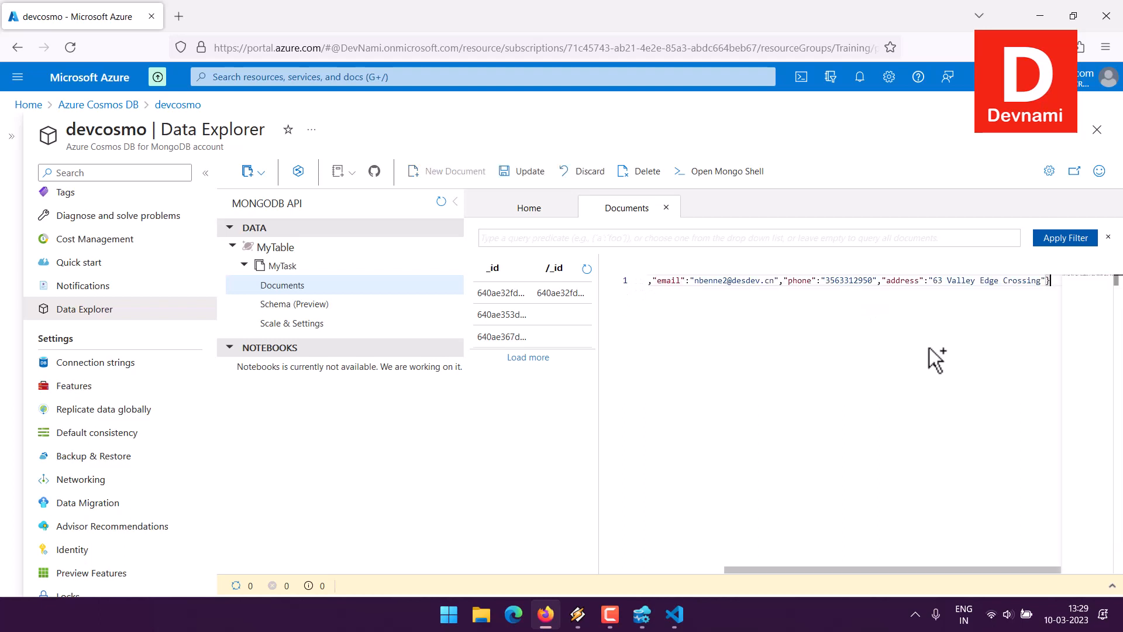
{"action": "left_click_drag", "start_coordinate": [731, 569], "coordinate": [588, 567]}
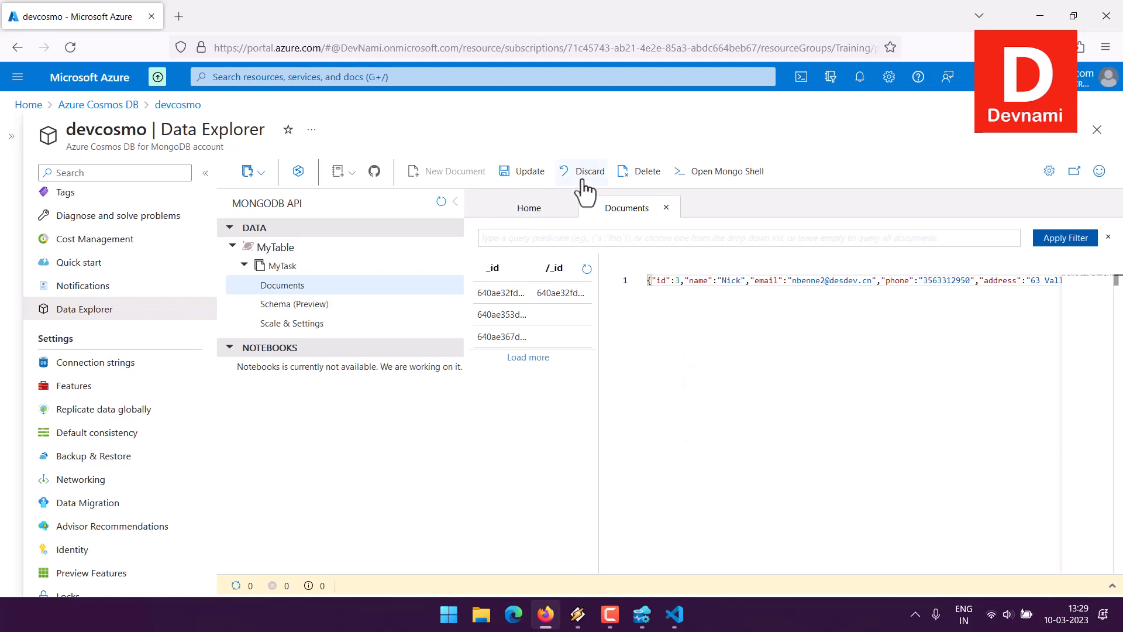
{"action": "left_click", "coordinate": [519, 172]}
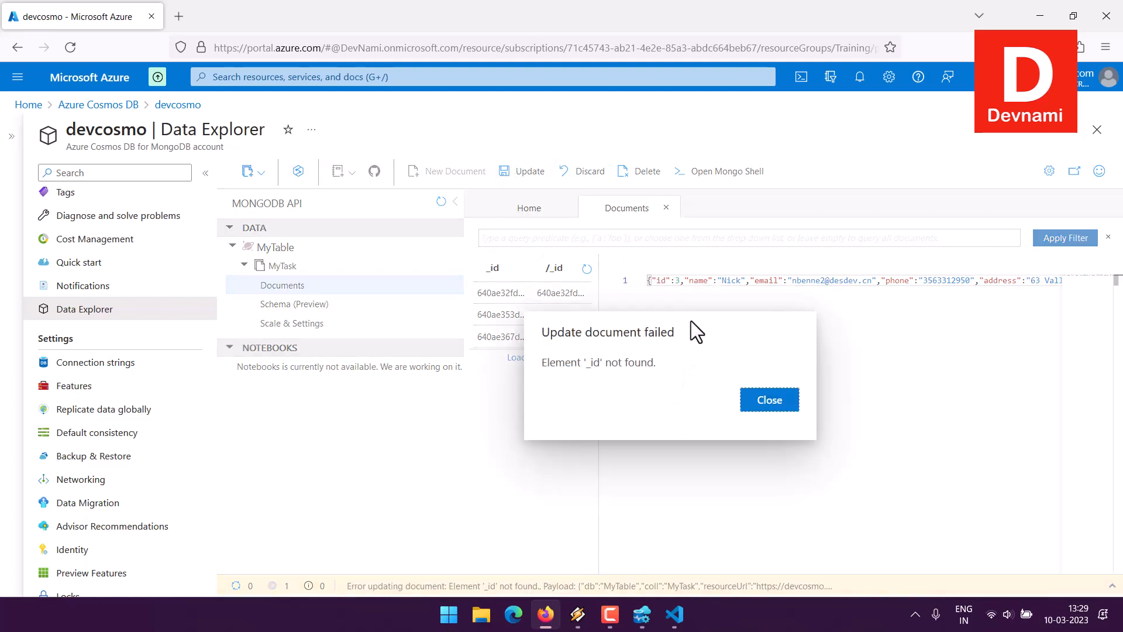
{"action": "left_click", "coordinate": [770, 401]}
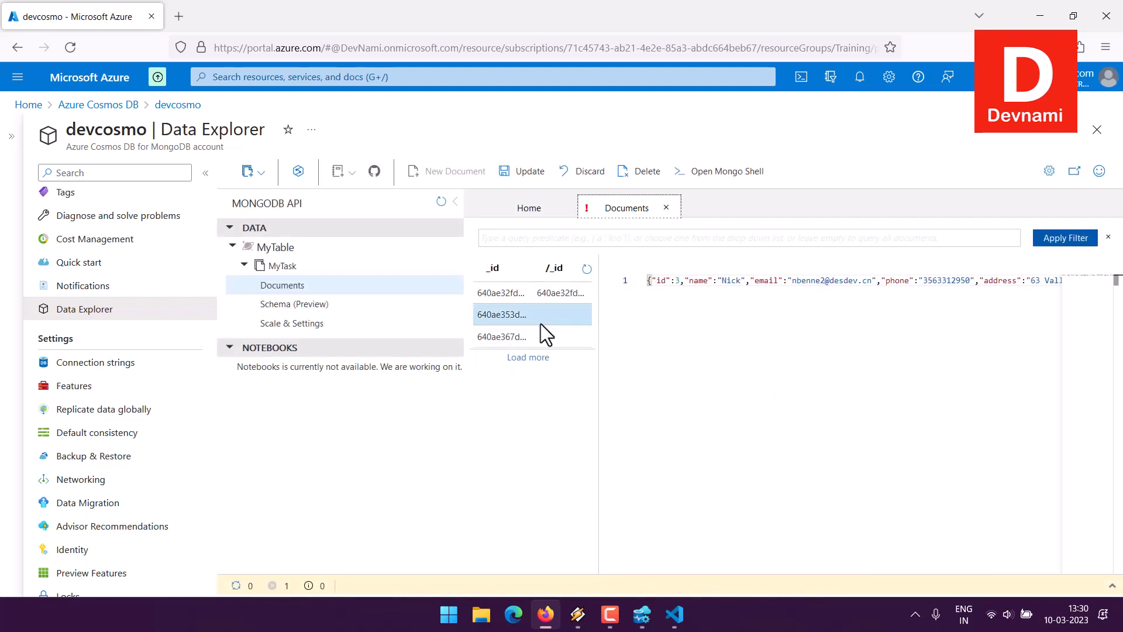
- Discard the unsaved changes and delete the second and third documents from MyTask, keeping only the first
{"action": "left_click", "coordinate": [535, 338]}
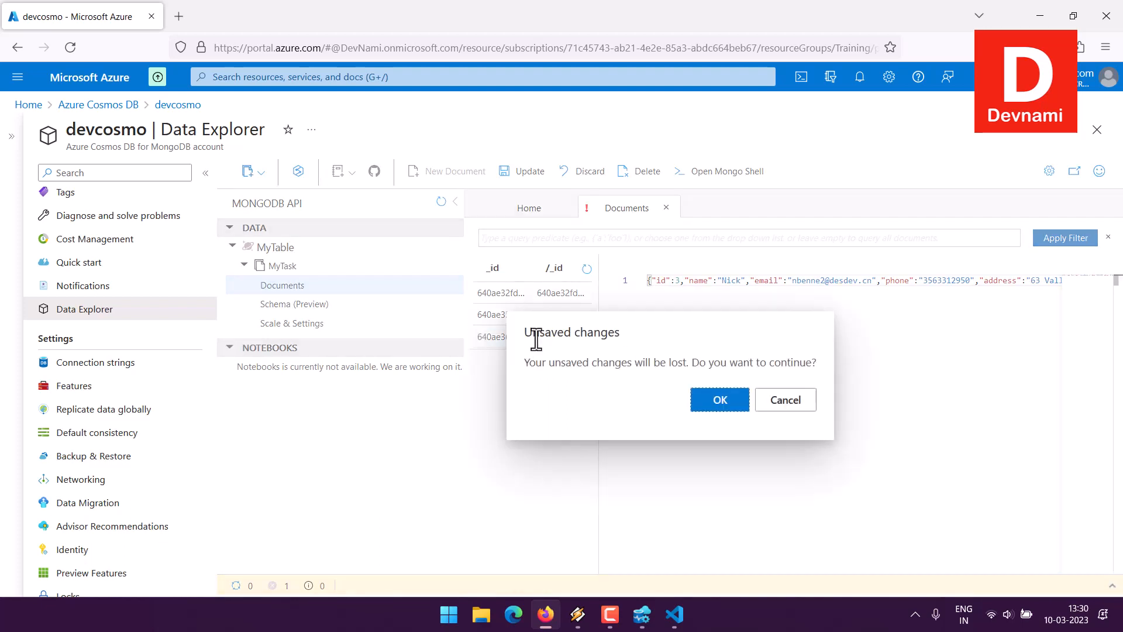
{"action": "left_click", "coordinate": [720, 400]}
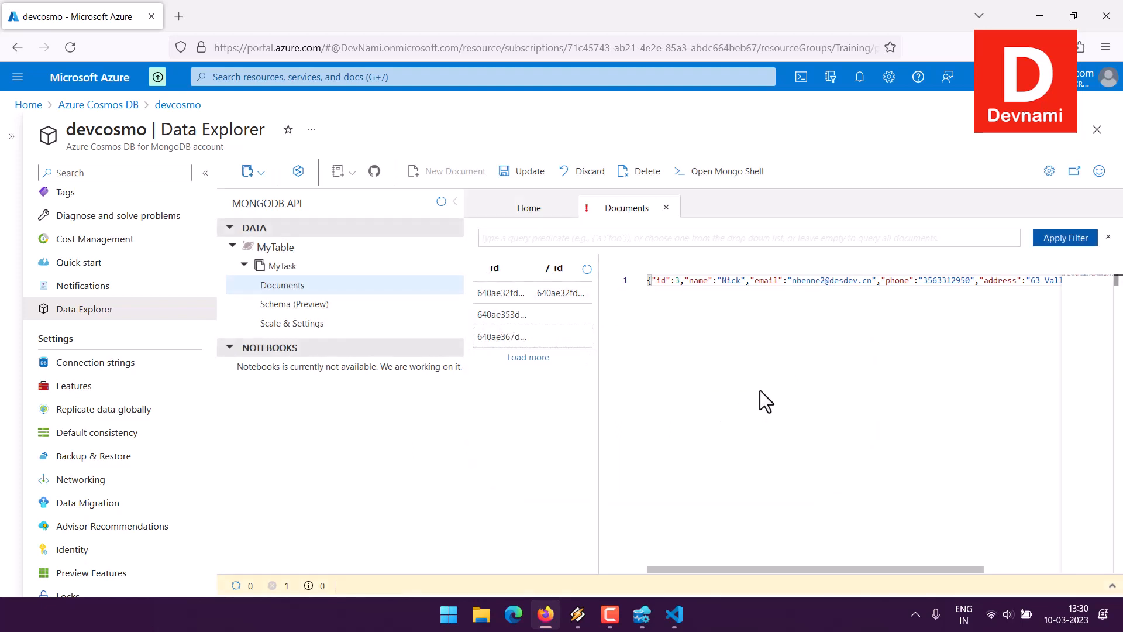
{"action": "left_click", "coordinate": [627, 173]}
{"action": "left_click", "coordinate": [705, 399]}
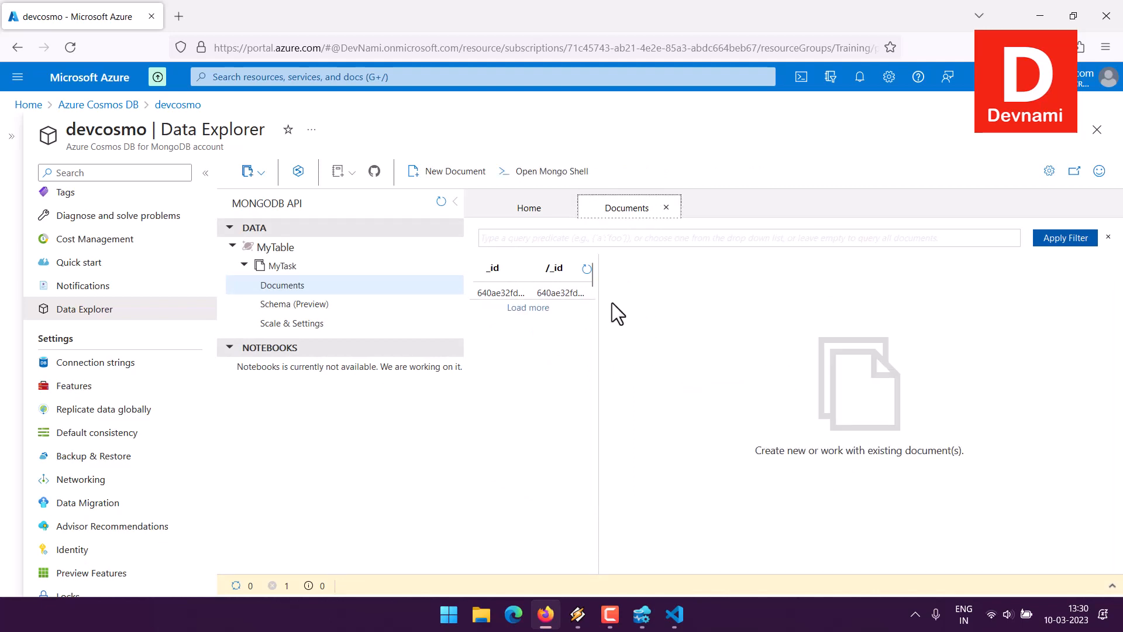
- Start a new MyTask document and replace its template with the id 2 record of userdata.json from Visual Studio Code
{"action": "left_click", "coordinate": [413, 174]}
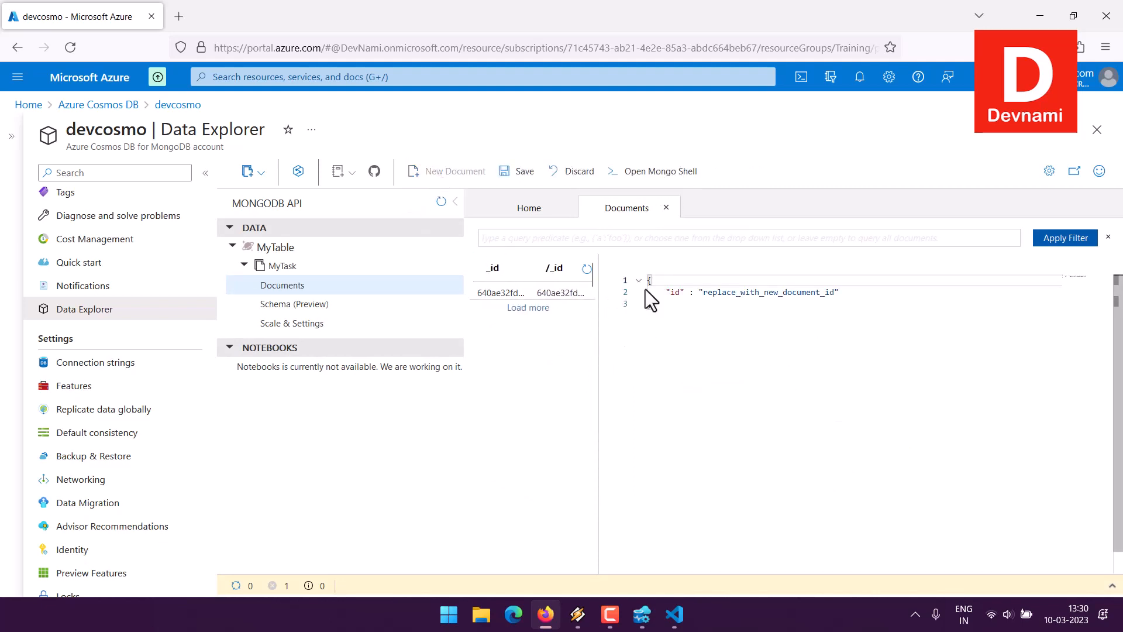
{"action": "left_click", "coordinate": [674, 614]}
{"action": "left_click", "coordinate": [712, 103]}
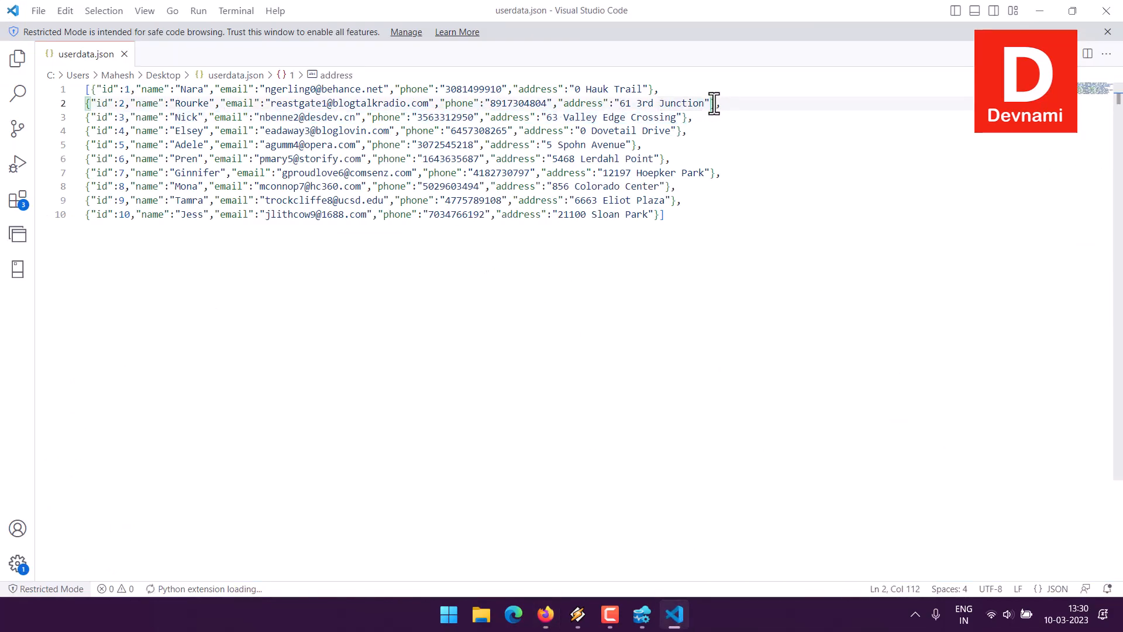
{"action": "left_click_drag", "start_coordinate": [712, 103], "coordinate": [85, 103]}
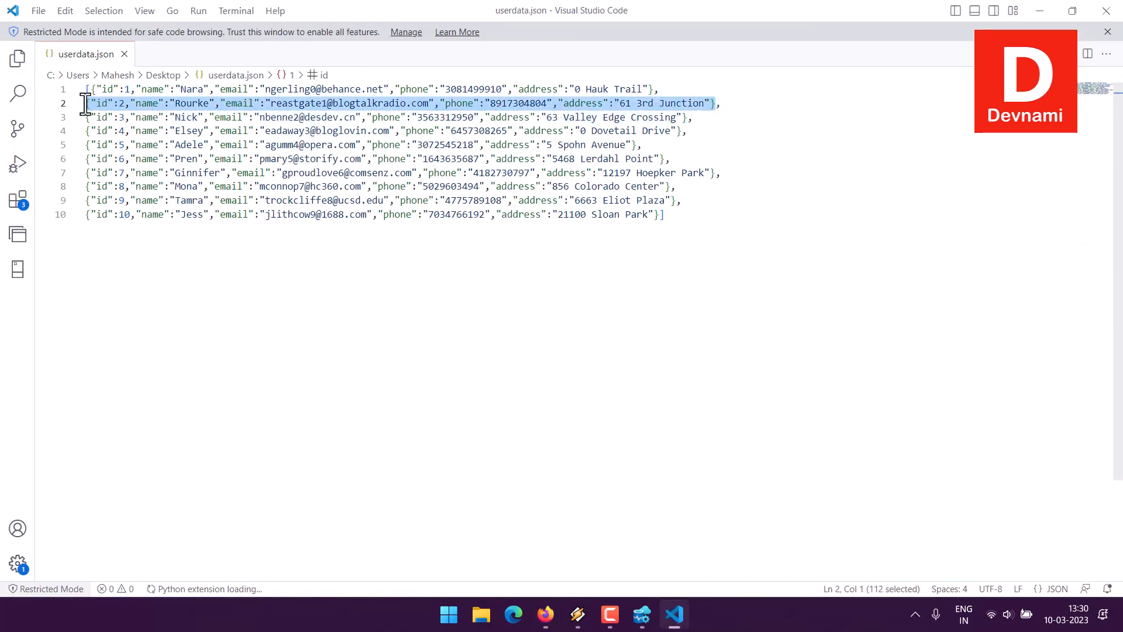
{"action": "left_click", "coordinate": [545, 614]}
{"action": "left_click_drag", "start_coordinate": [655, 302], "coordinate": [646, 280]}
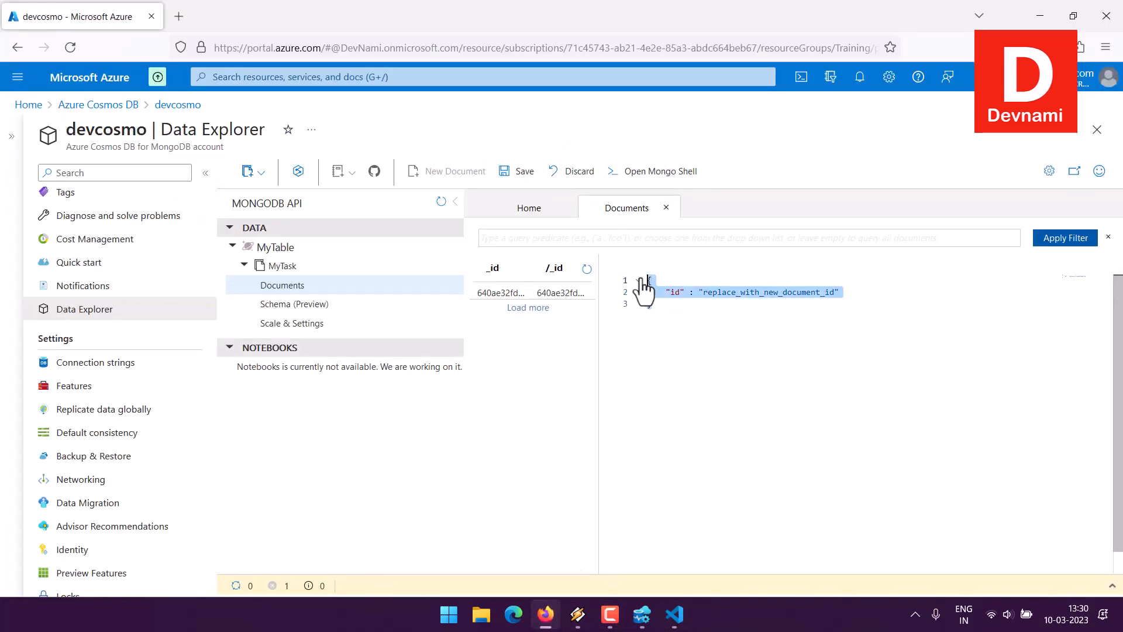
{"action": "key", "text": "ctrl+v"}
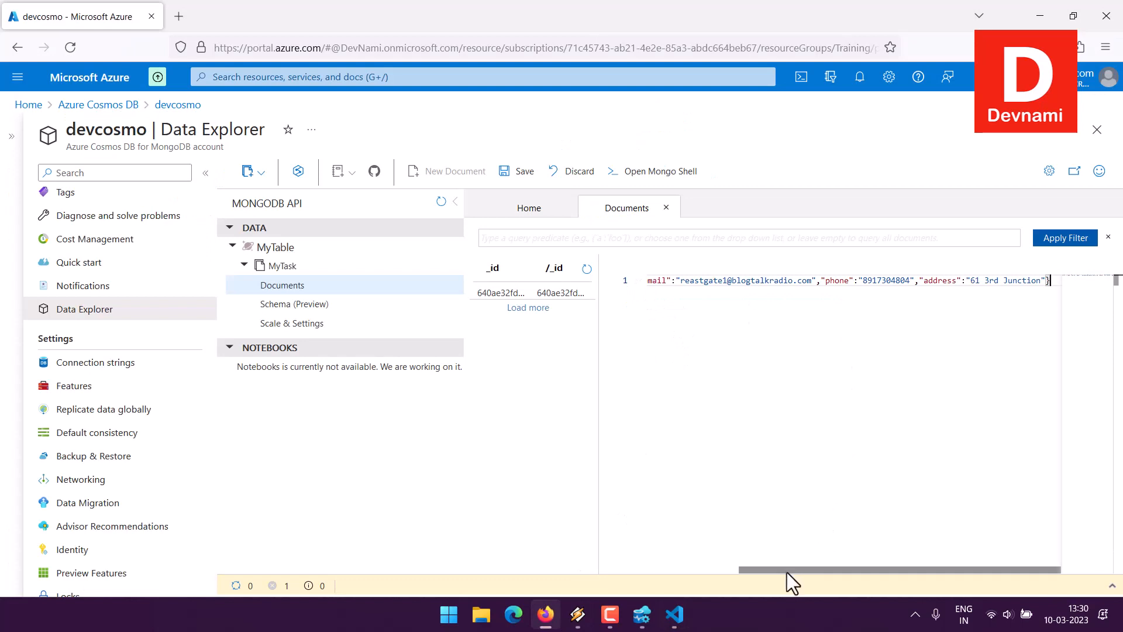
- Save the new document containing the id 2 record to MyTask and open the saved entry
{"action": "left_click_drag", "start_coordinate": [771, 570], "coordinate": [637, 572]}
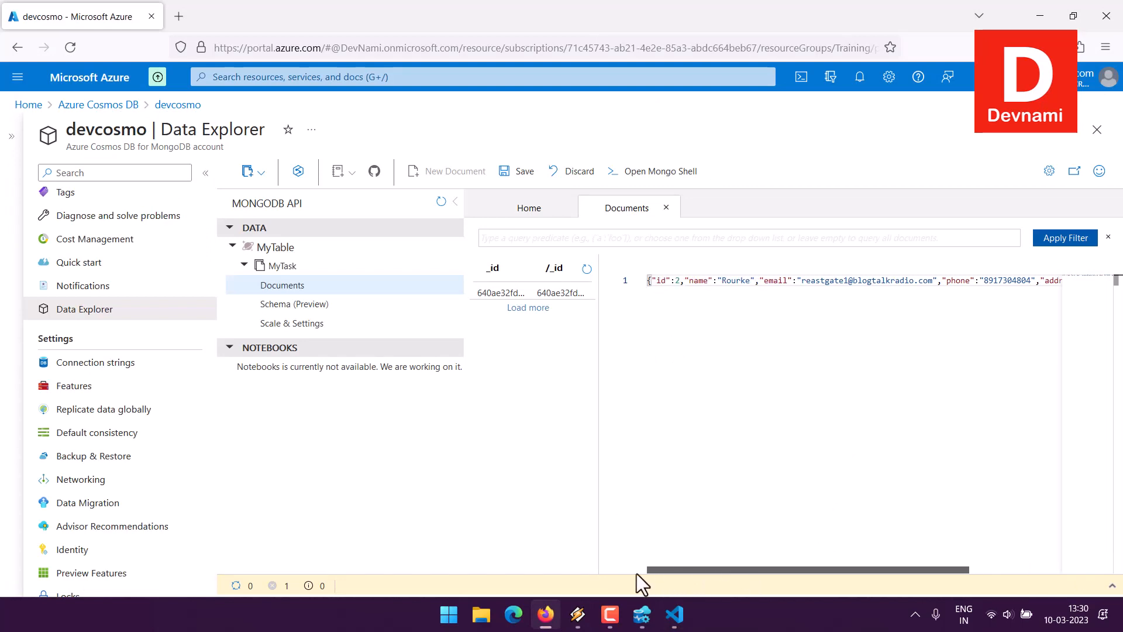
{"action": "left_click", "coordinate": [711, 303]}
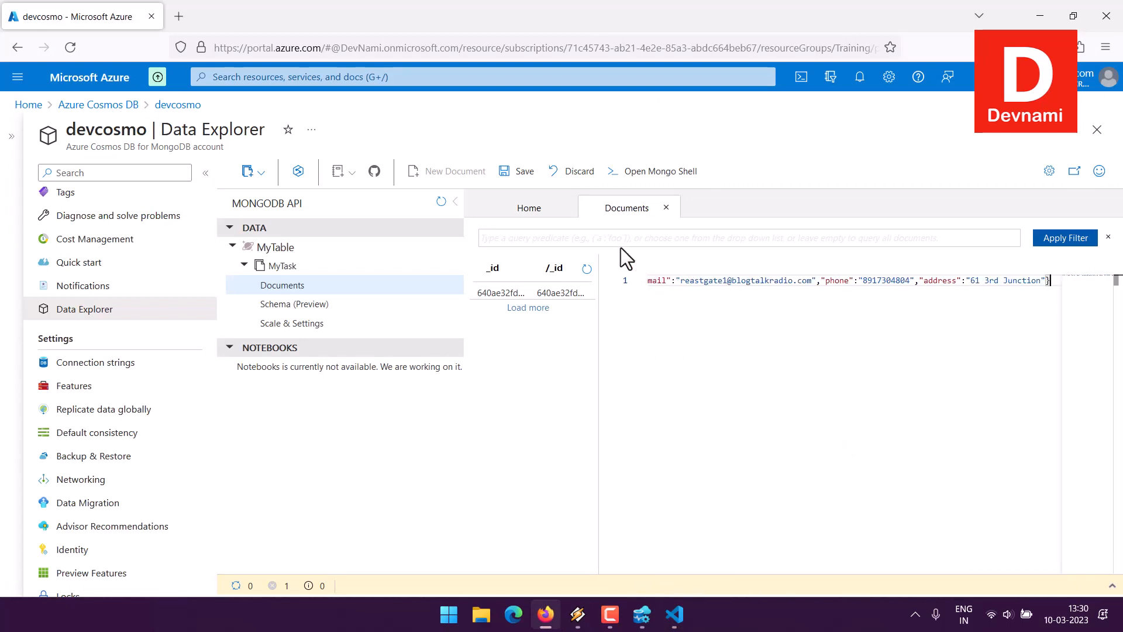
{"action": "left_click", "coordinate": [514, 171]}
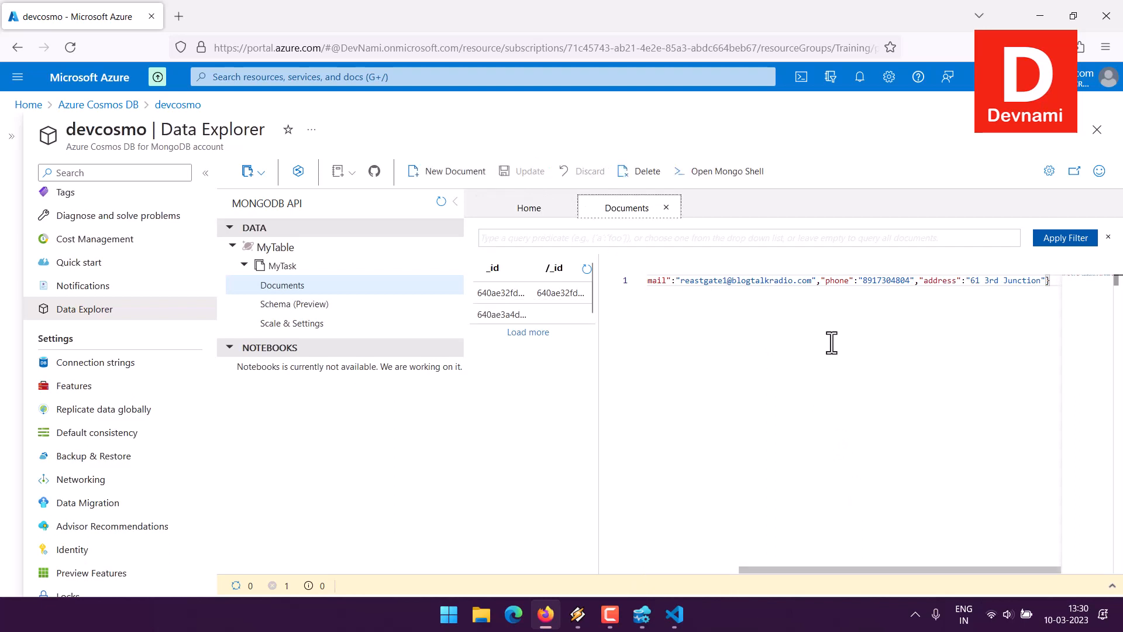
{"action": "left_click", "coordinate": [559, 314]}
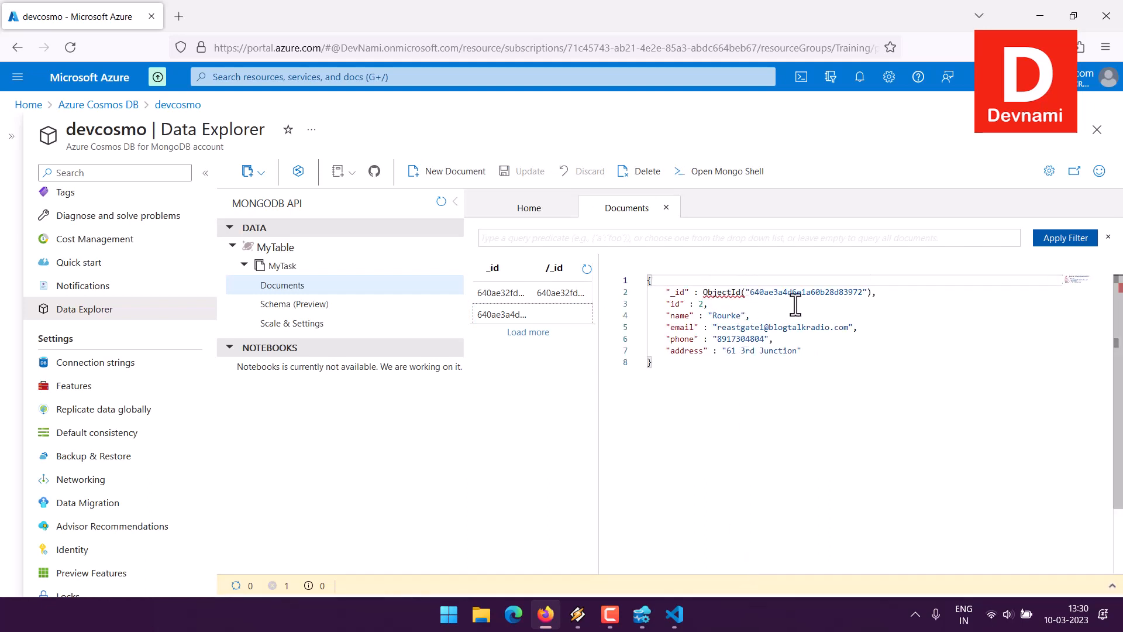
- Create and save another MyTask document, replacing its template with the id 3 record of userdata.json from Visual Studio Code
{"action": "left_click", "coordinate": [445, 171]}
{"action": "left_click", "coordinate": [674, 614]}
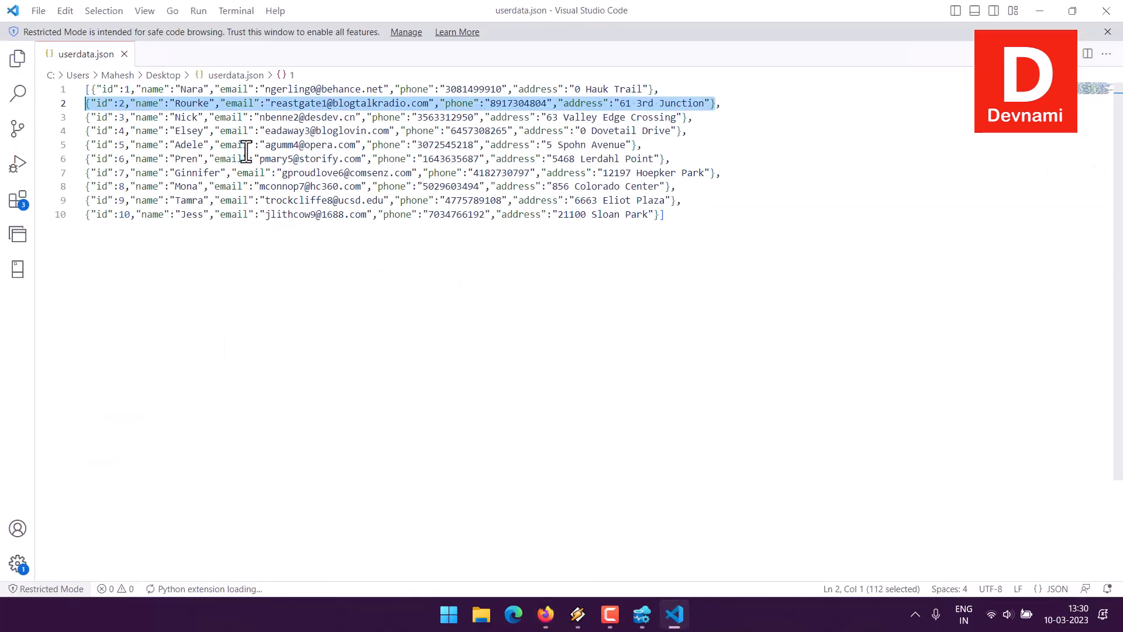
{"action": "left_click", "coordinate": [688, 116]}
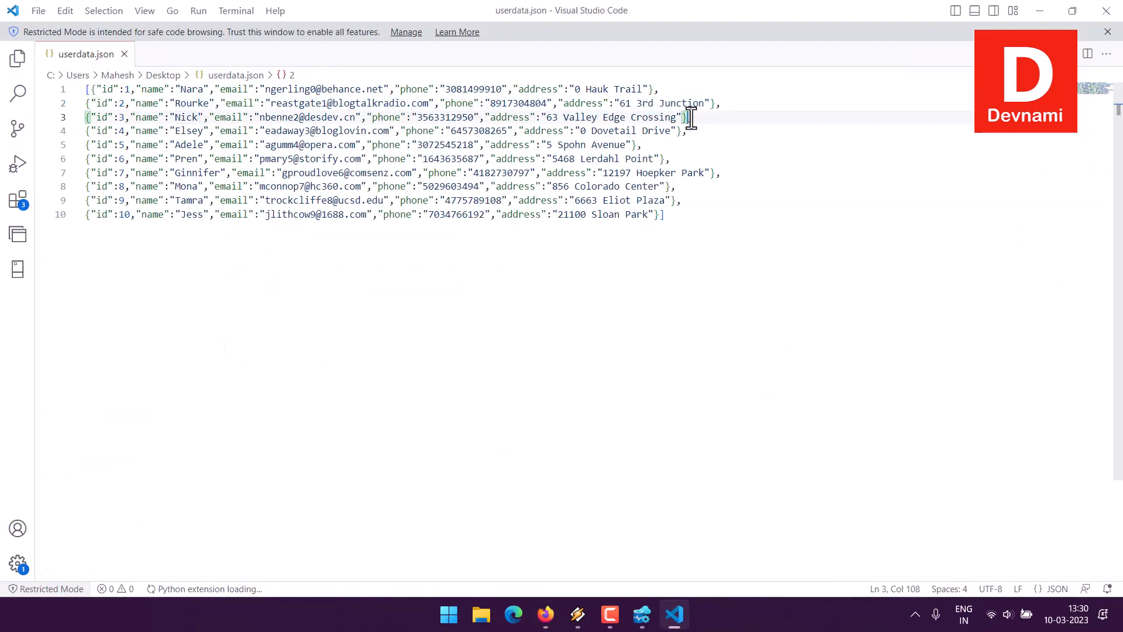
{"action": "left_click_drag", "start_coordinate": [689, 116], "coordinate": [91, 117]}
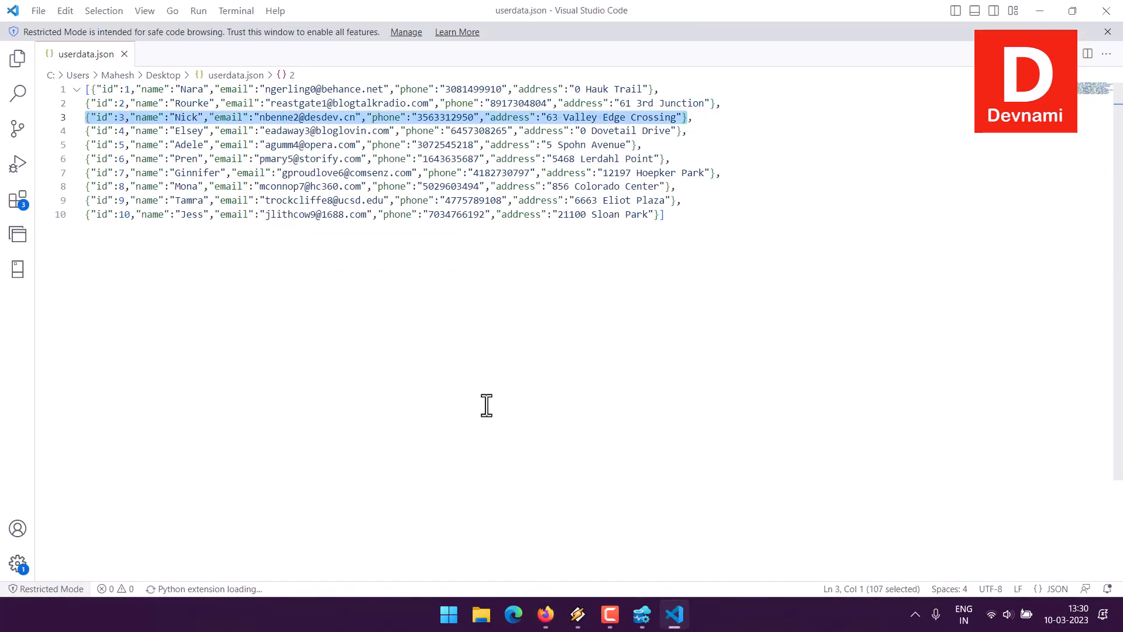
{"action": "left_click", "coordinate": [545, 614]}
{"action": "left_click_drag", "start_coordinate": [670, 305], "coordinate": [627, 282]}
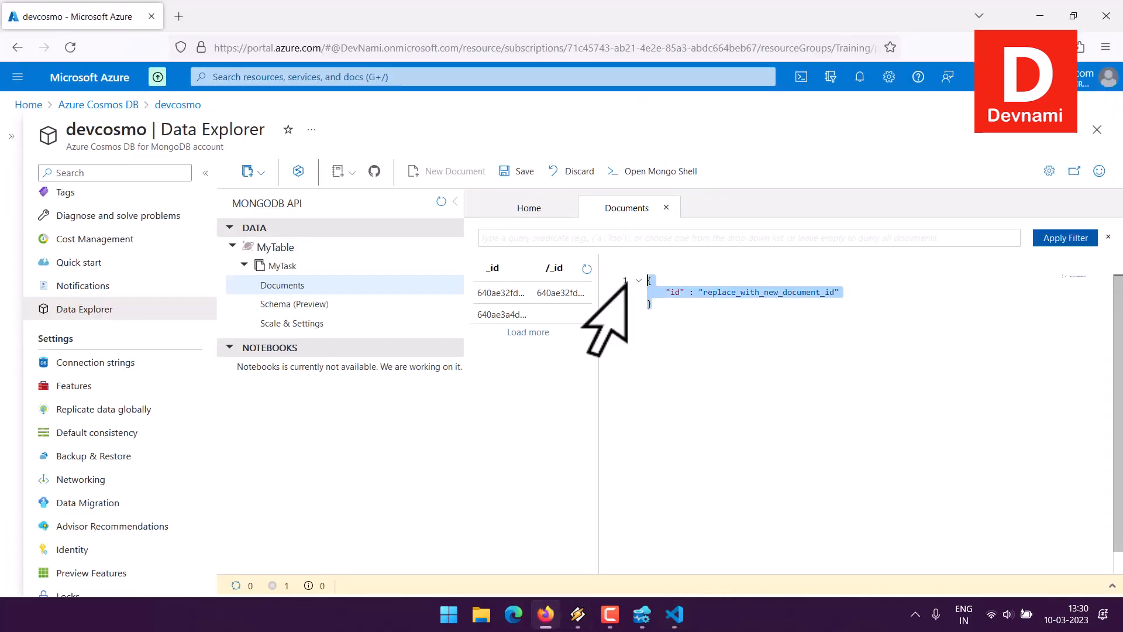
{"action": "key", "text": "ctrl+v"}
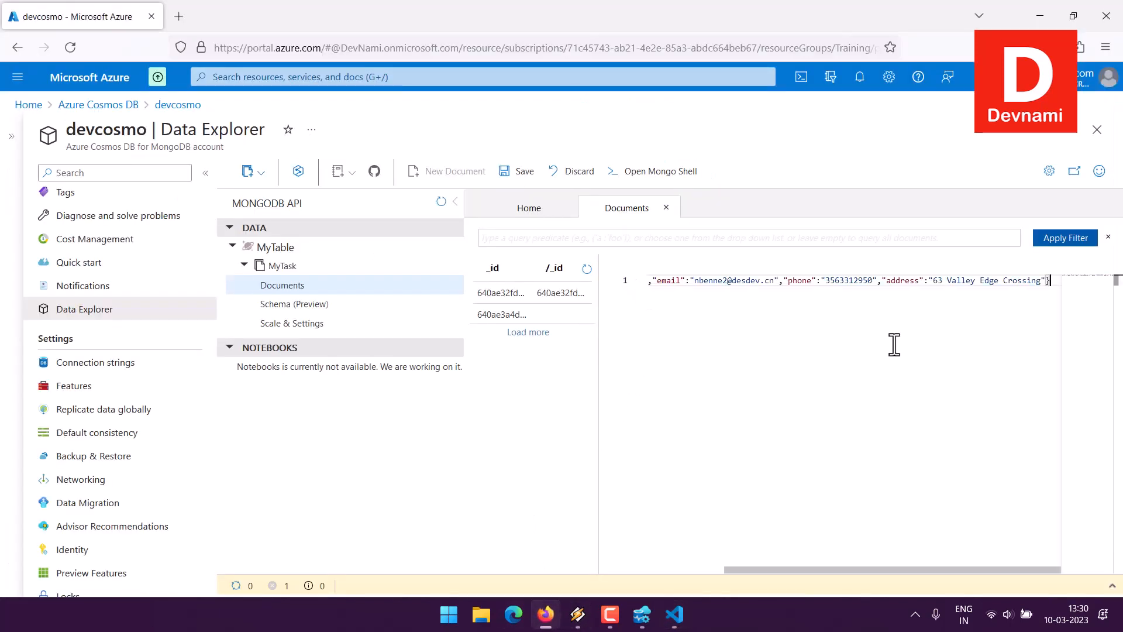
{"action": "left_click", "coordinate": [513, 173]}
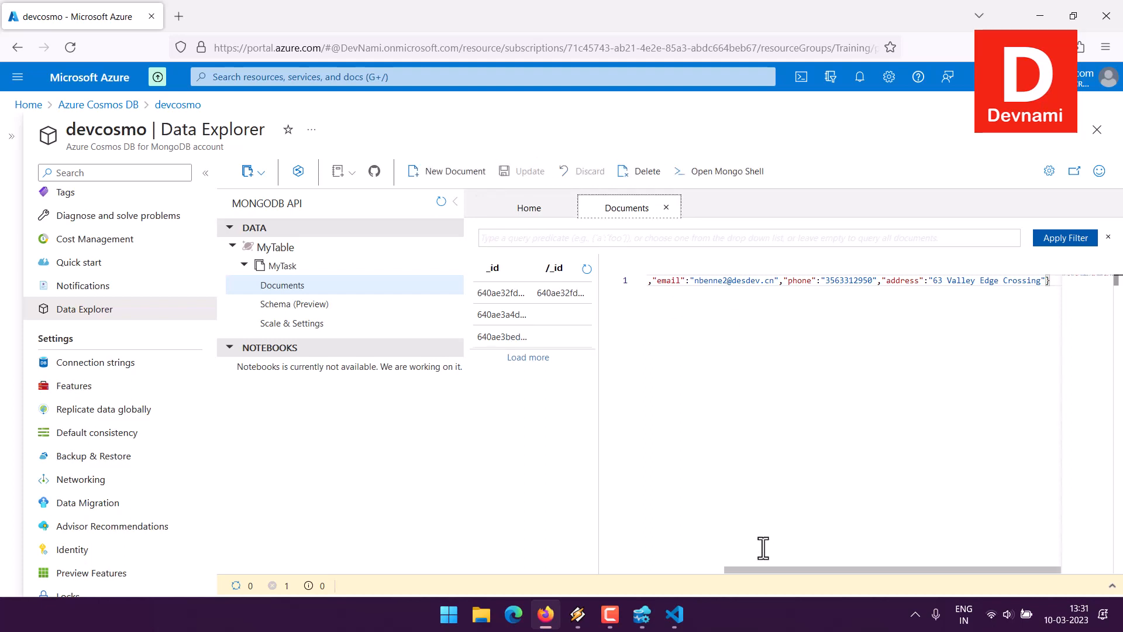
{"action": "left_click_drag", "start_coordinate": [758, 570], "coordinate": [595, 569]}
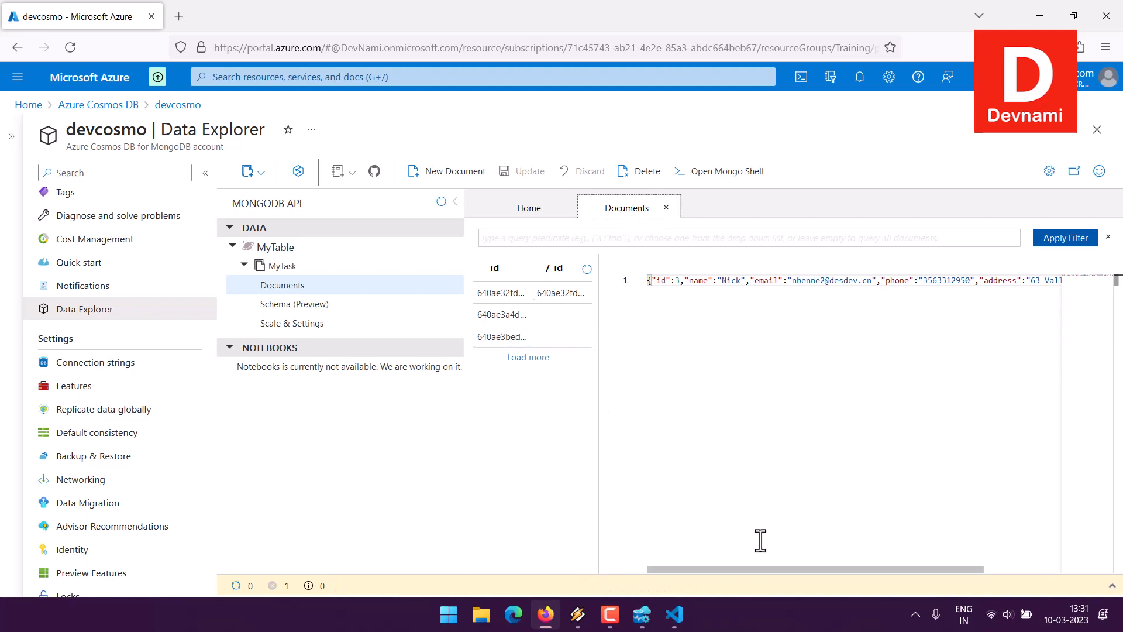
- Switch to Azure Data Studio and refresh both the MyTable collection overview and the devcosmo connection
{"action": "left_click", "coordinate": [651, 620]}
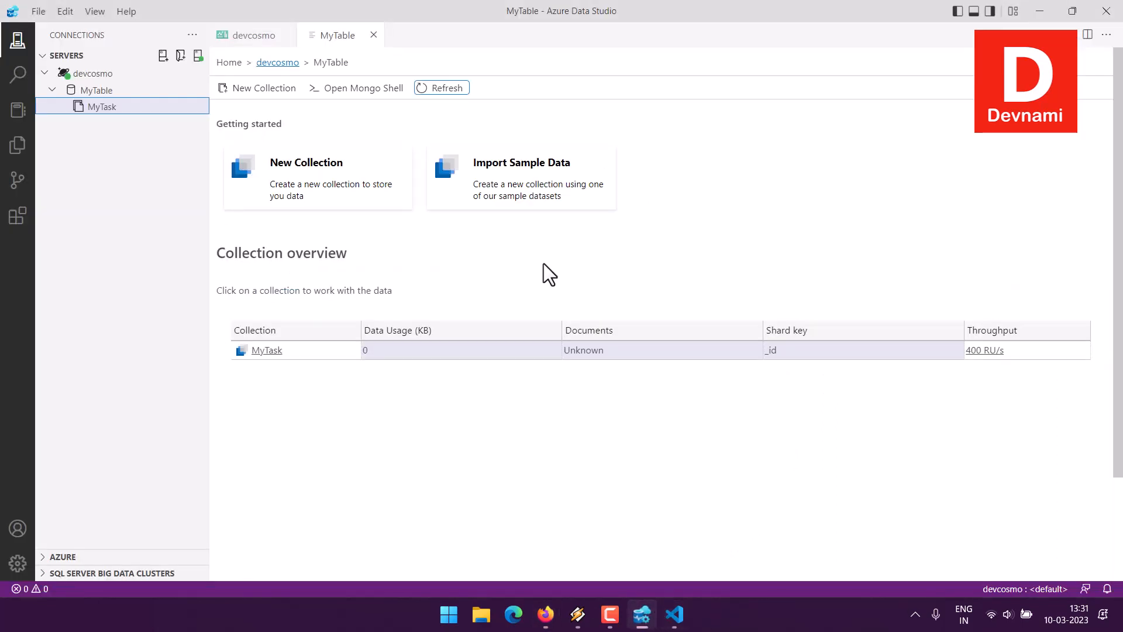
{"action": "left_click", "coordinate": [447, 89]}
{"action": "left_click", "coordinate": [93, 110]}
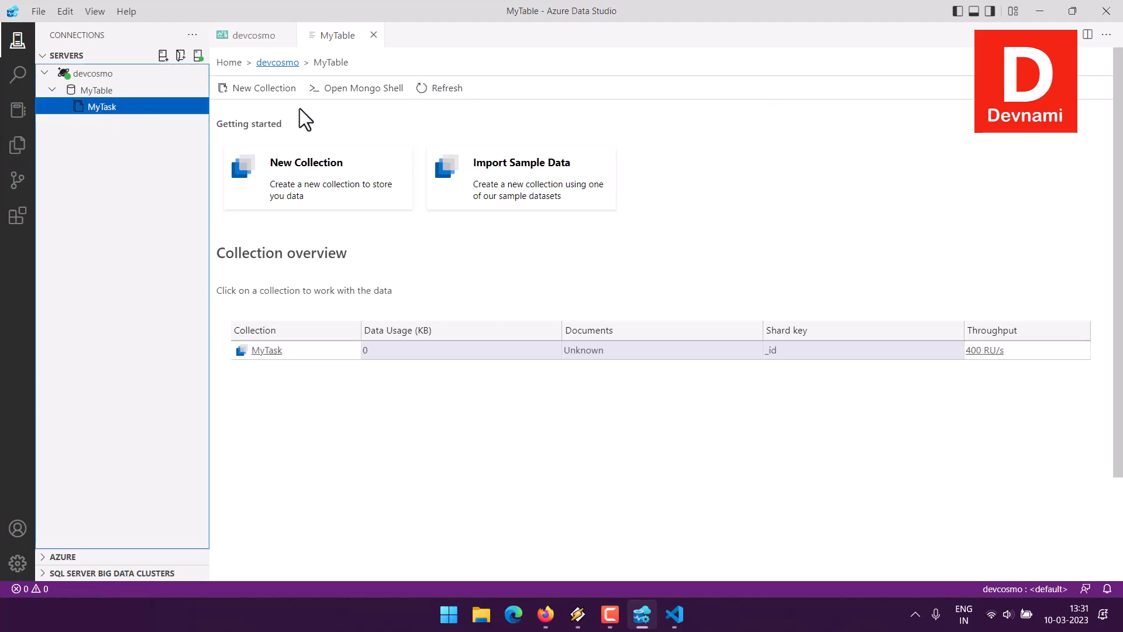
{"action": "left_click", "coordinate": [454, 92]}
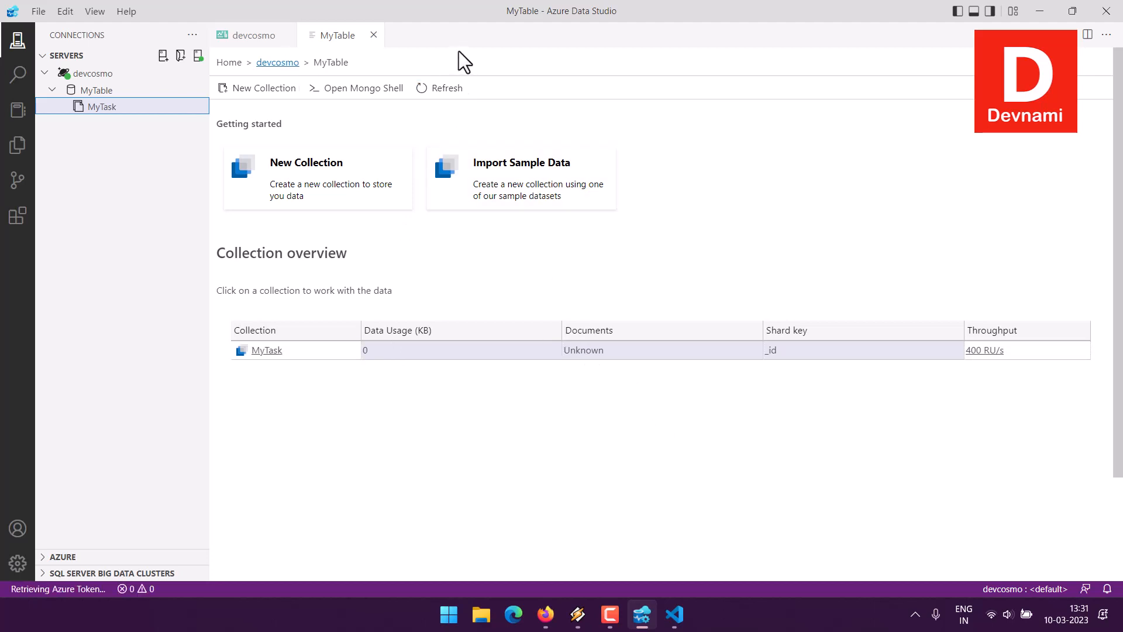
{"action": "left_click", "coordinate": [101, 75]}
{"action": "right_click", "coordinate": [101, 75]}
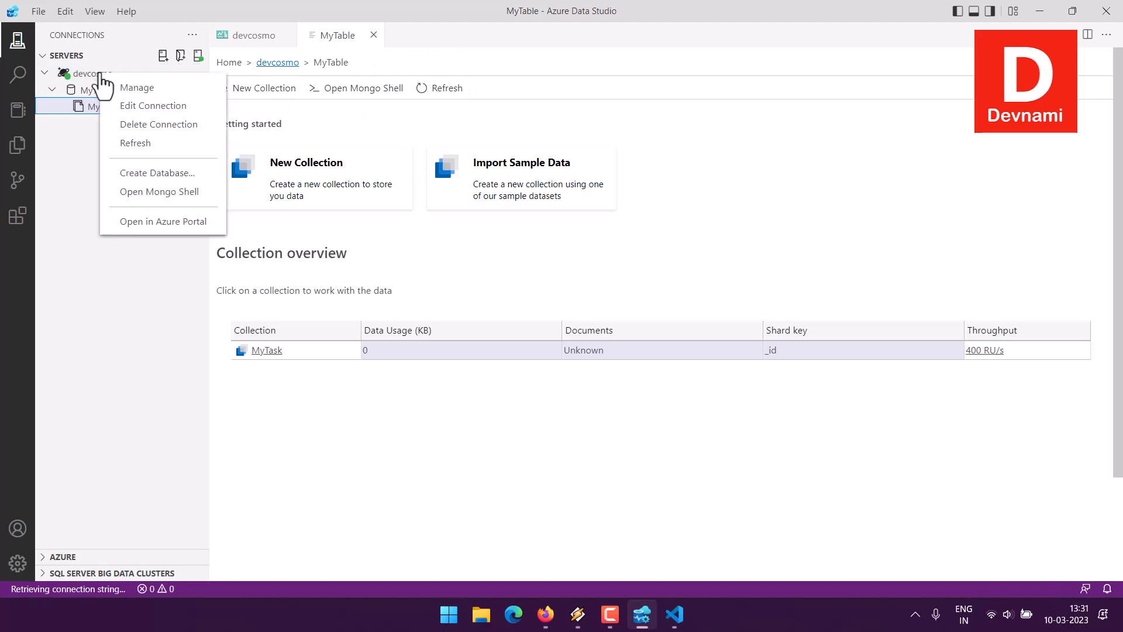
{"action": "left_click", "coordinate": [121, 140]}
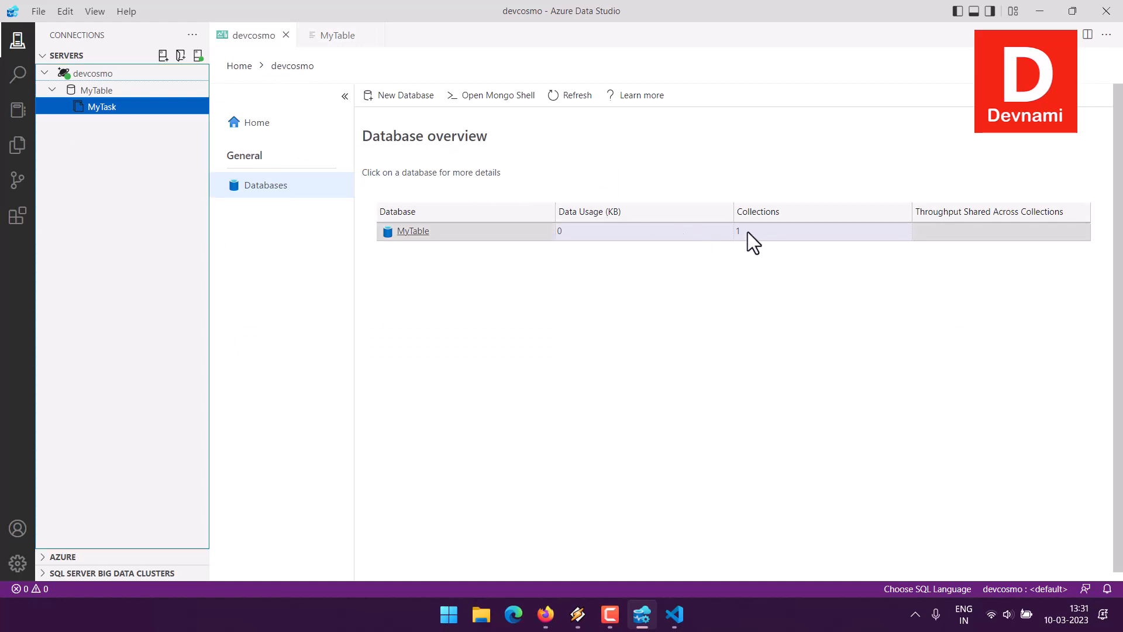
- Reopen the MyTable collection overview, keeping a single copy of it, and start a Mongo Shell on the database
{"action": "left_click", "coordinate": [412, 232]}
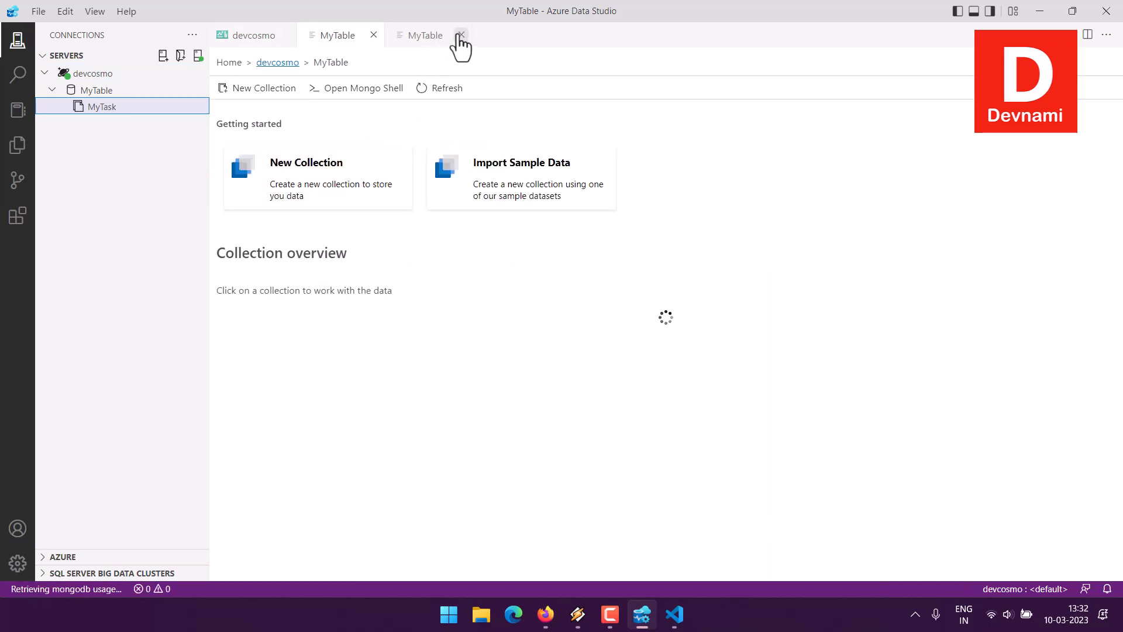
{"action": "left_click", "coordinate": [461, 35]}
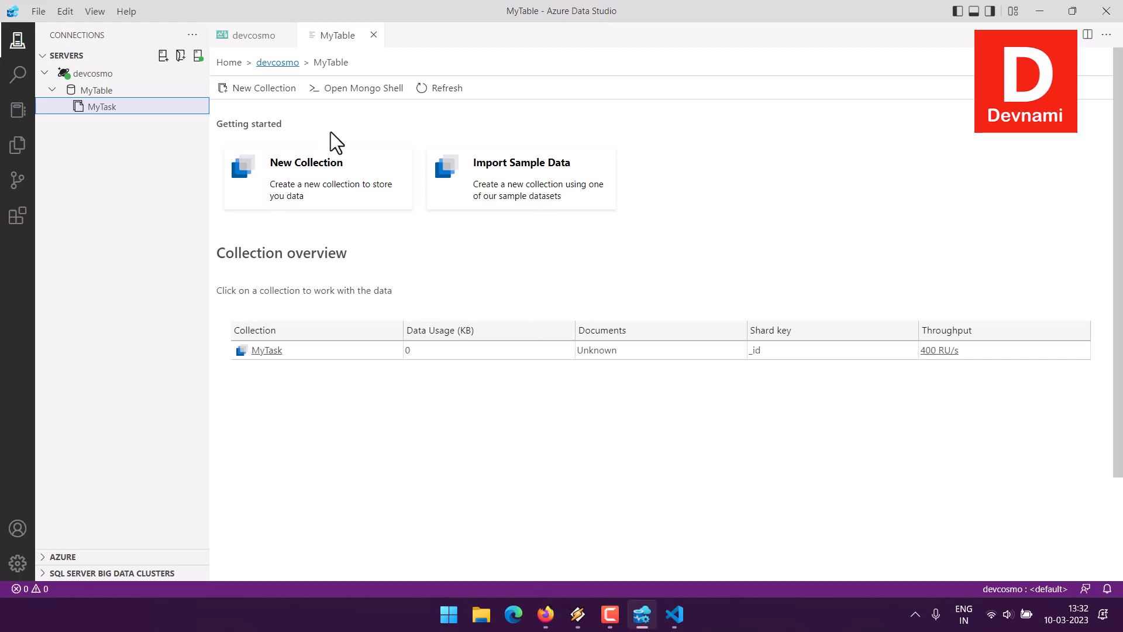
{"action": "left_click", "coordinate": [347, 89]}
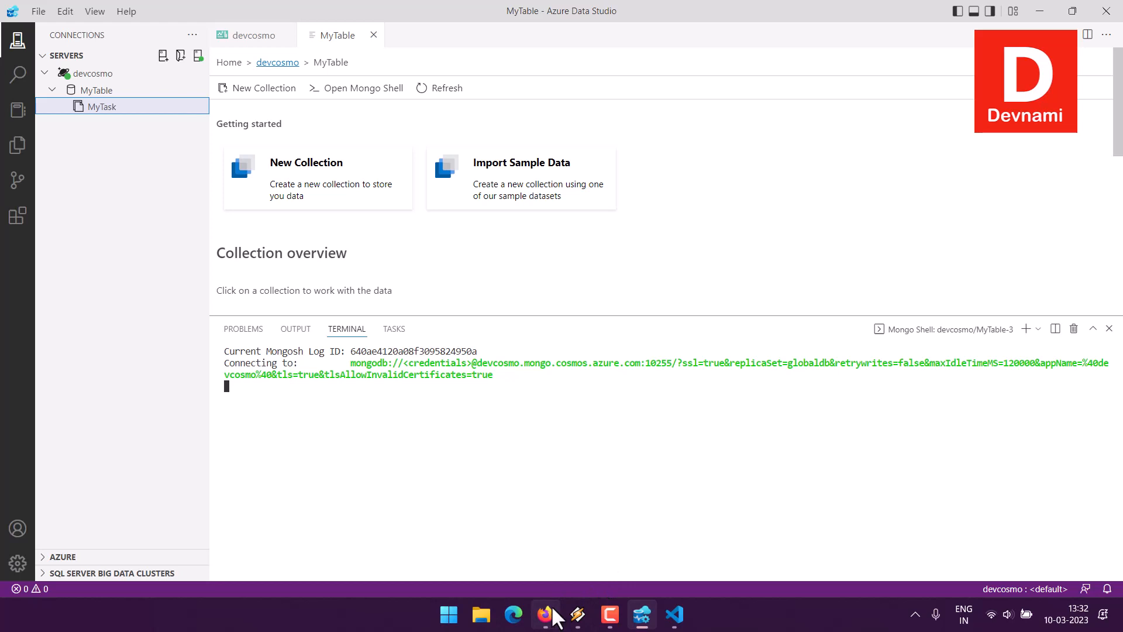
- Return to the Azure portal in Firefox, reopen the devcosmo account's Data Explorer and list the MyTask documents
{"action": "left_click", "coordinate": [546, 615]}
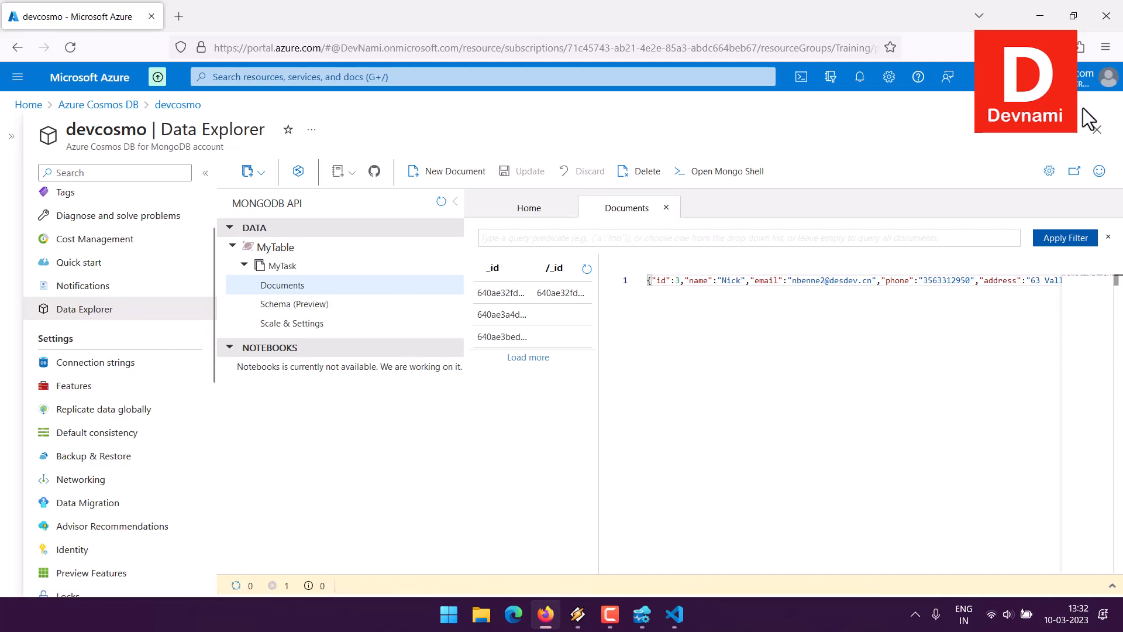
{"action": "left_click", "coordinate": [1097, 129]}
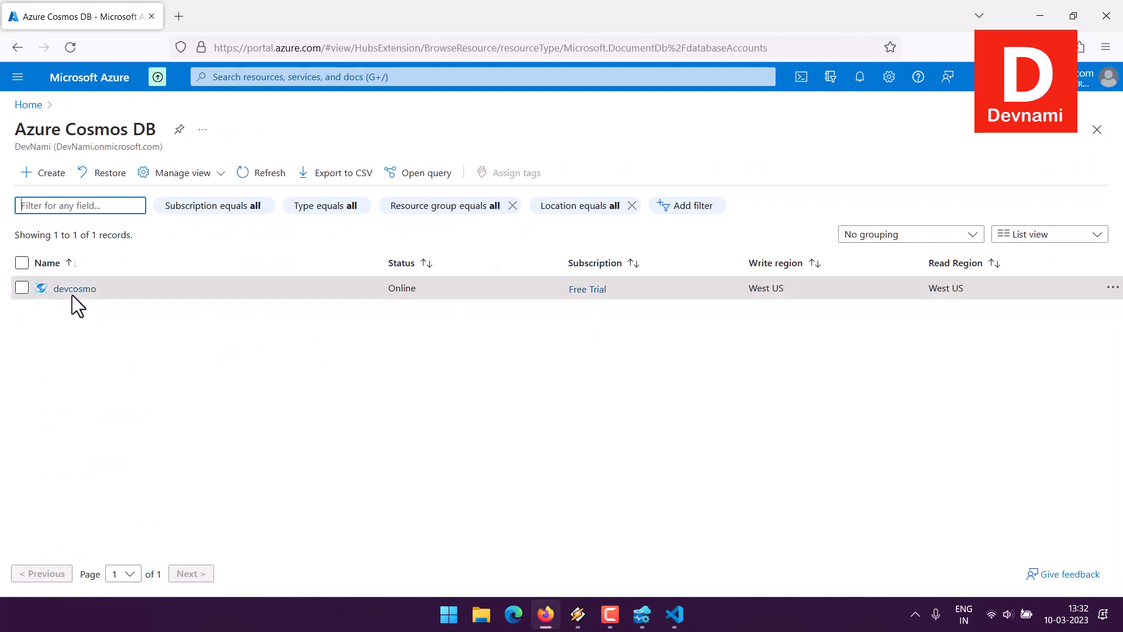
{"action": "left_click", "coordinate": [62, 286]}
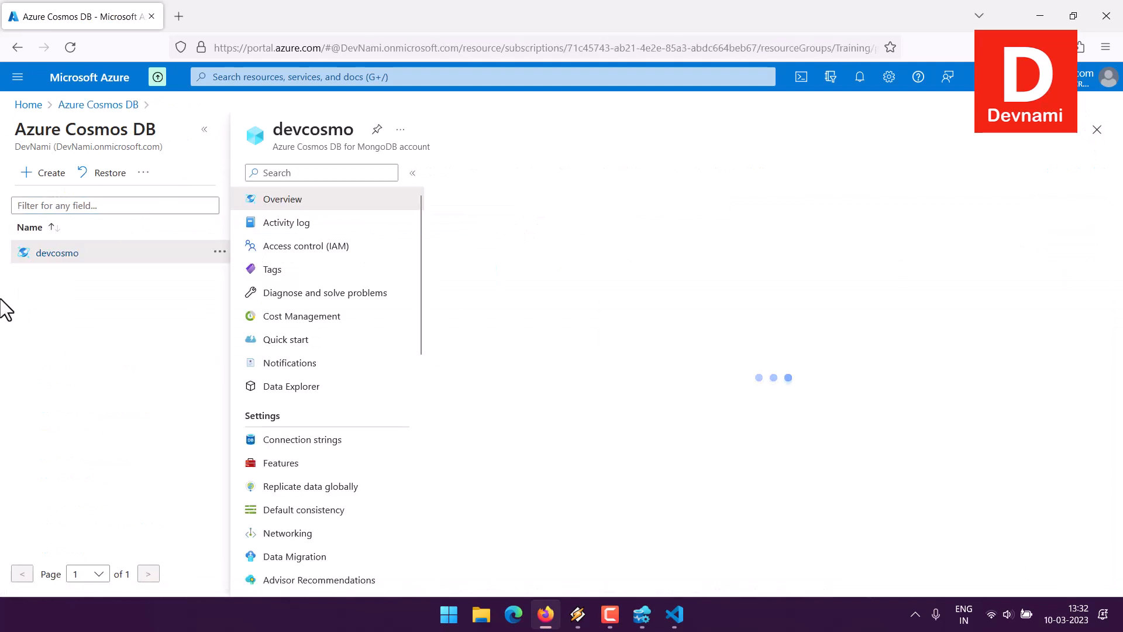
{"action": "left_click", "coordinate": [297, 388]}
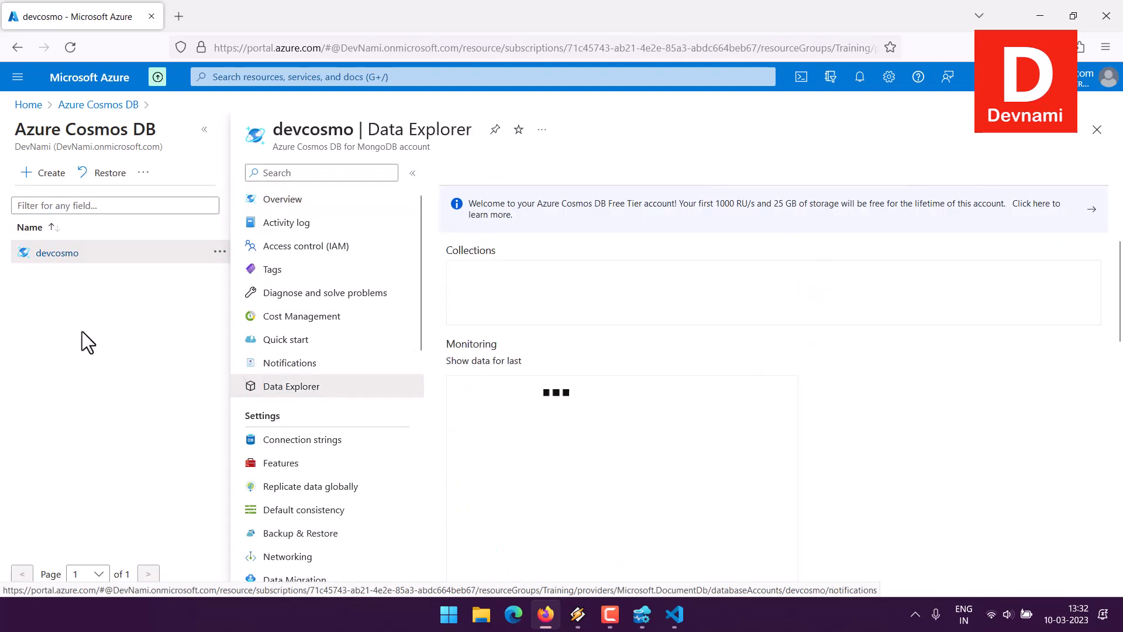
{"action": "left_click", "coordinate": [204, 130]}
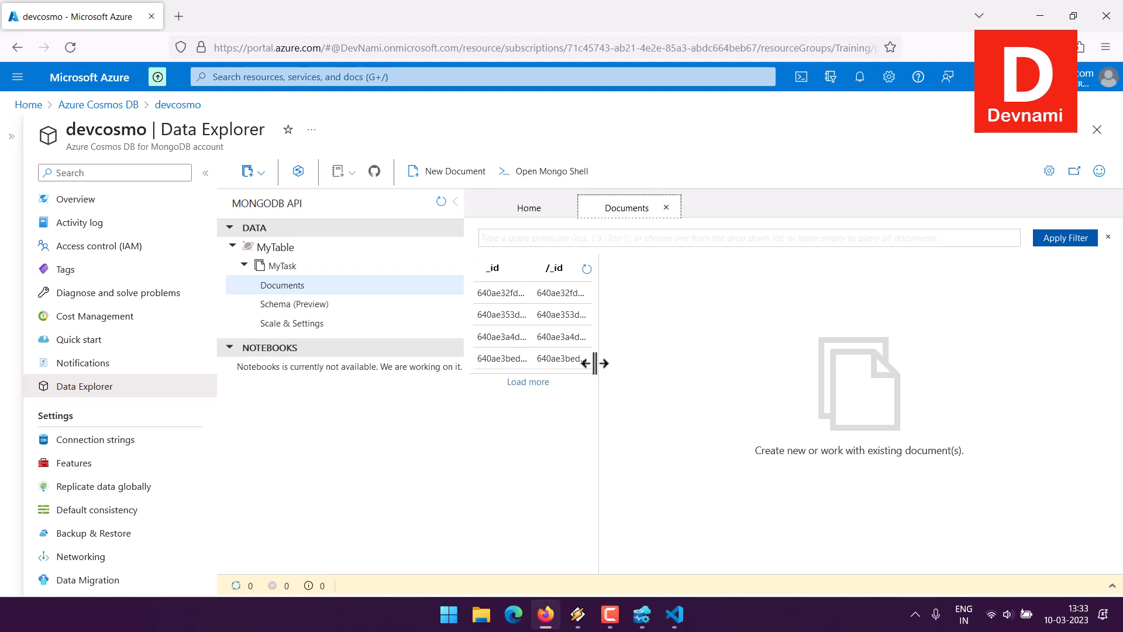
- Examine the contents of the documents stored in the reloaded MyTask collection
{"action": "left_click", "coordinate": [508, 298]}
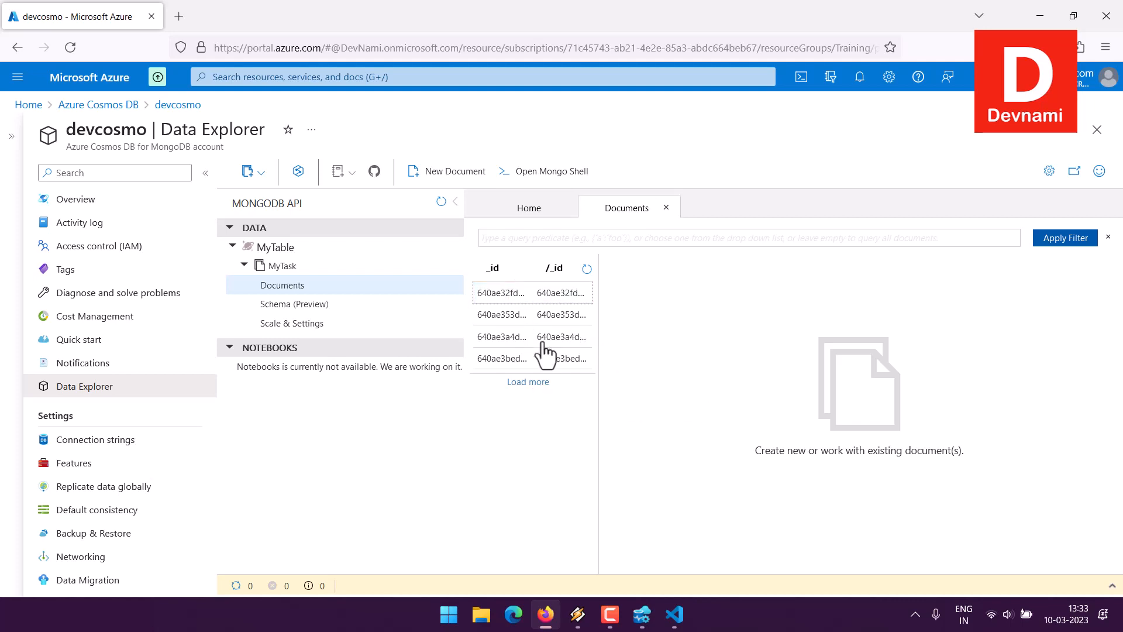
{"action": "left_click", "coordinate": [525, 295]}
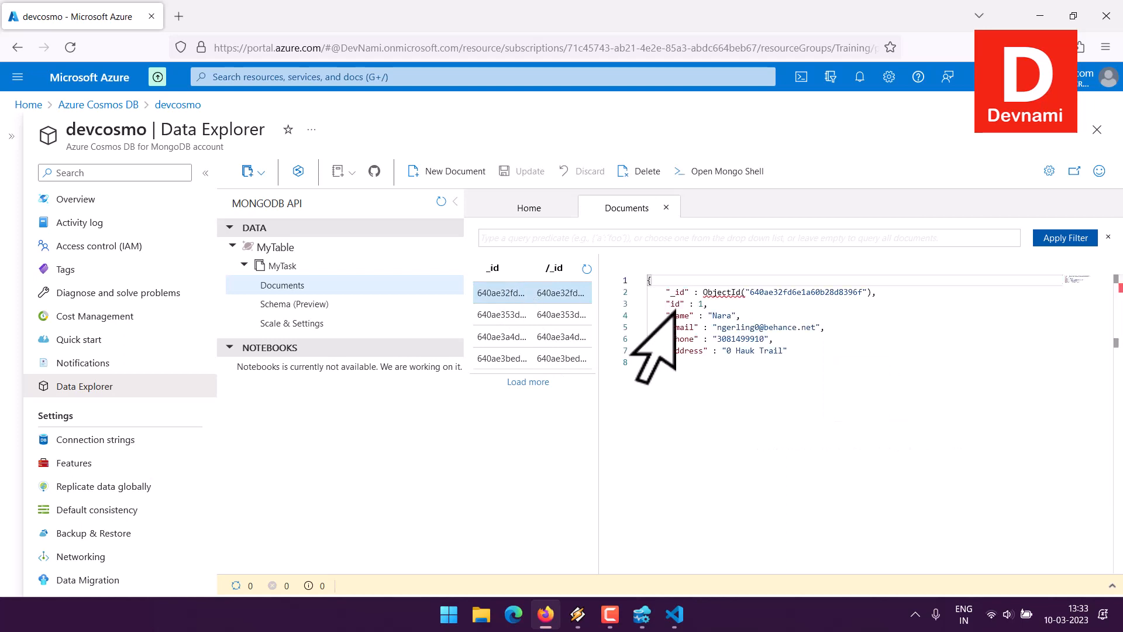
{"action": "left_click", "coordinate": [514, 317]}
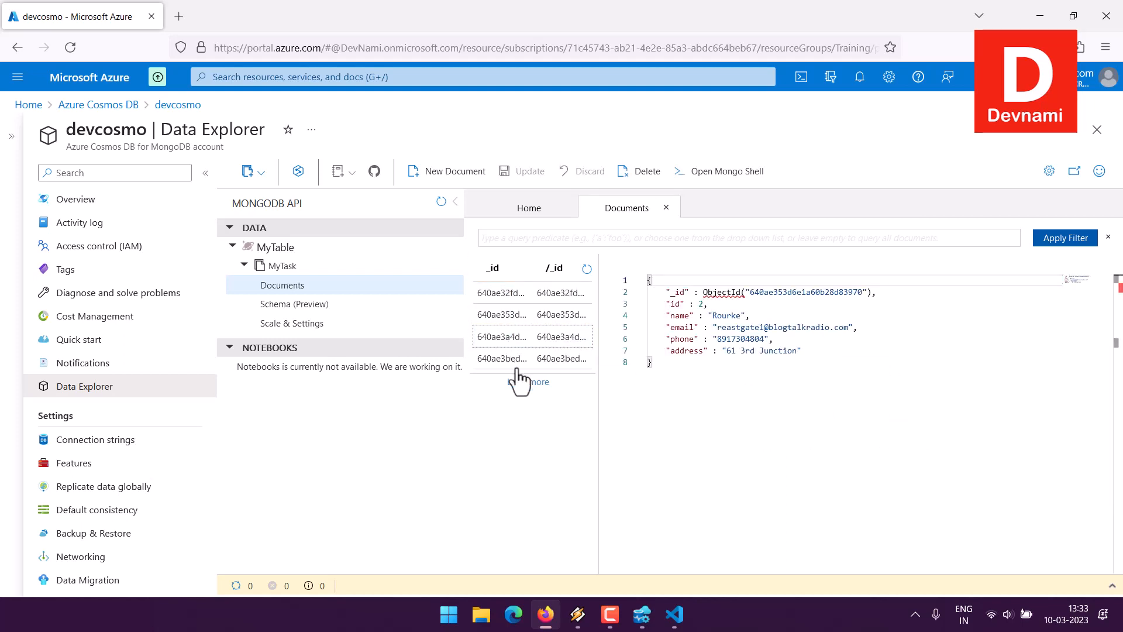
{"action": "left_click", "coordinate": [515, 360]}
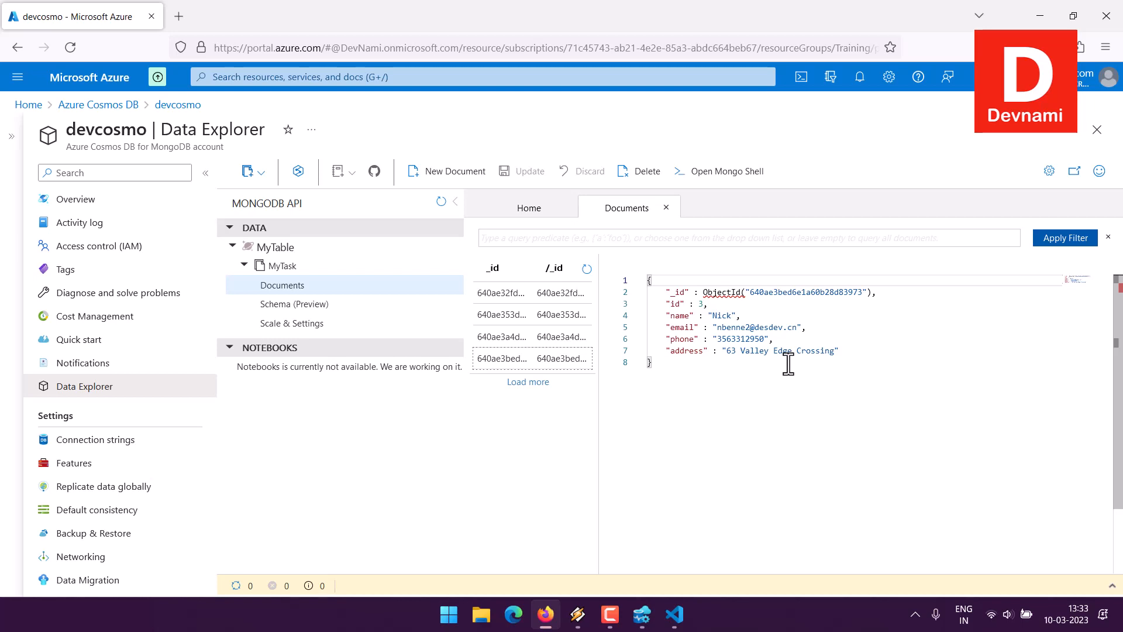
- Switch back to Azure Data Studio and terminate the Mongo Shell session for MyTable
{"action": "left_click", "coordinate": [642, 614]}
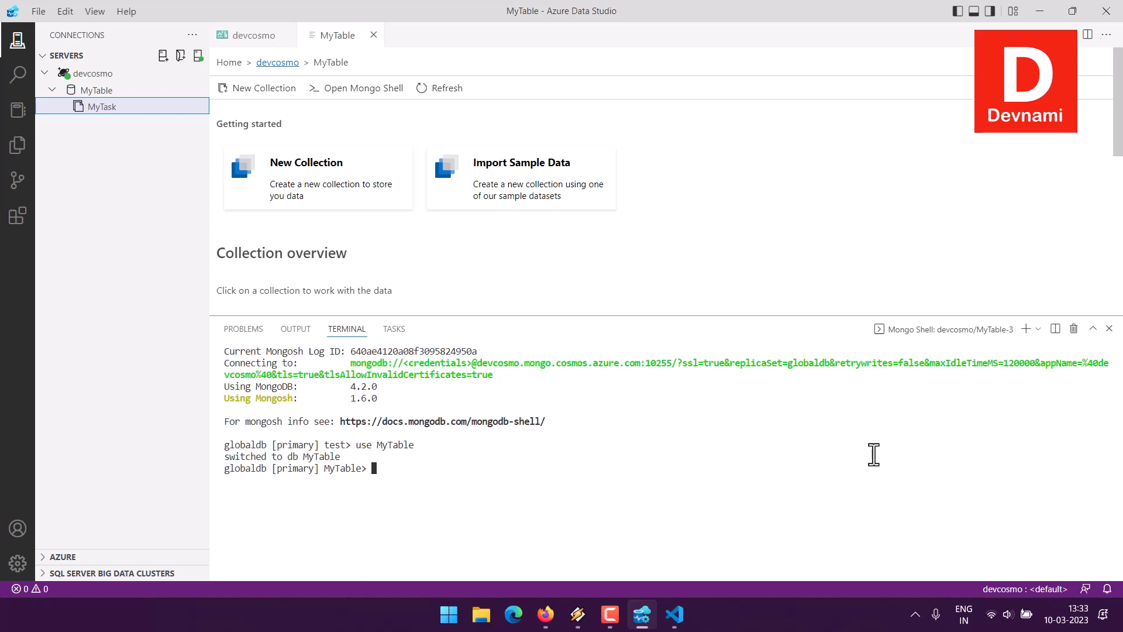
{"action": "left_click", "coordinate": [1074, 329]}
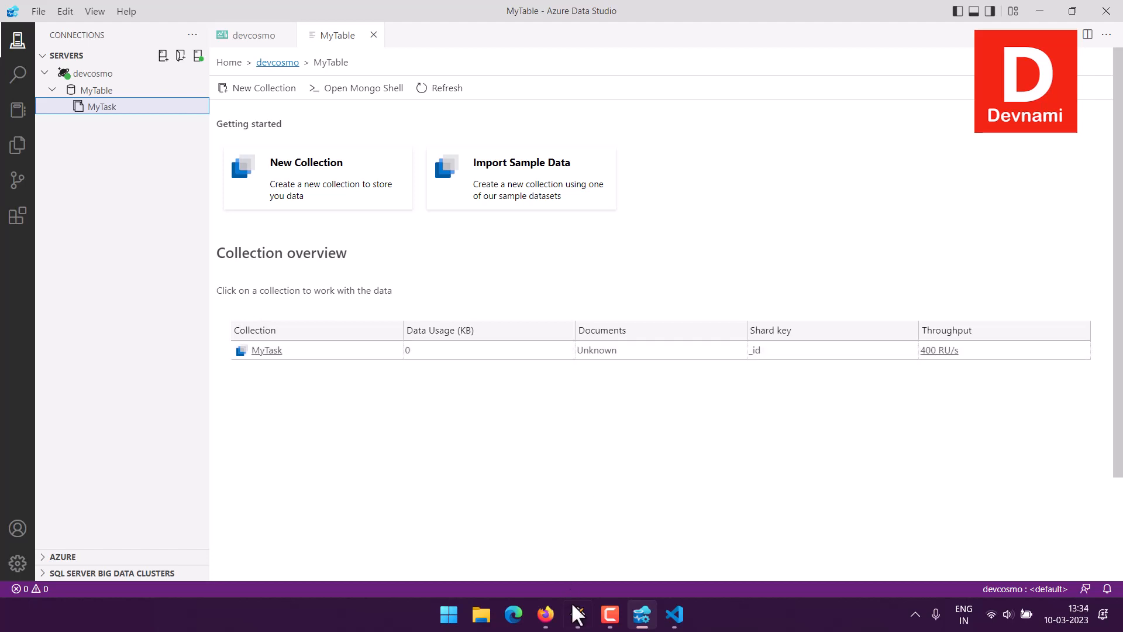
{"action": "left_click", "coordinate": [545, 614]}
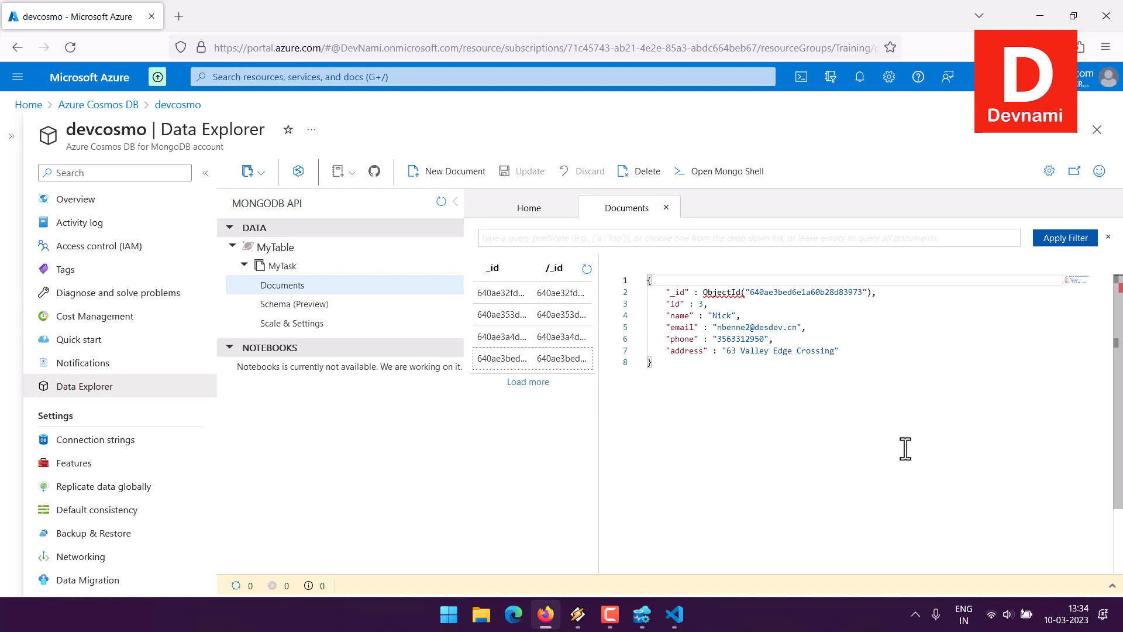
{"action": "key", "text": "alt+Tab"}
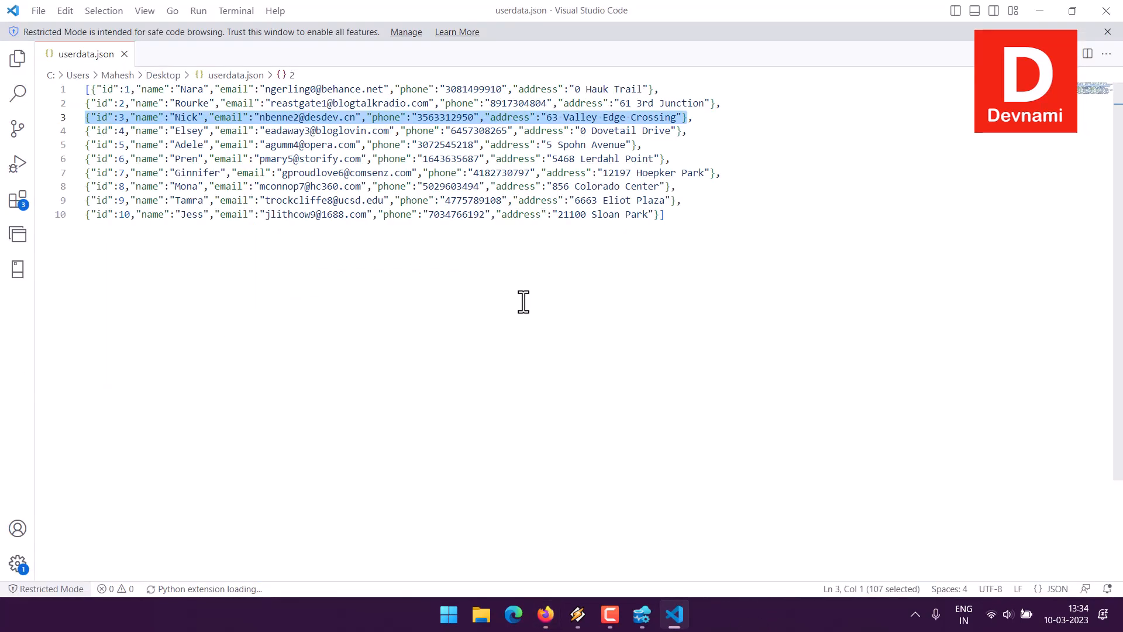
{"action": "left_click", "coordinate": [641, 614]}
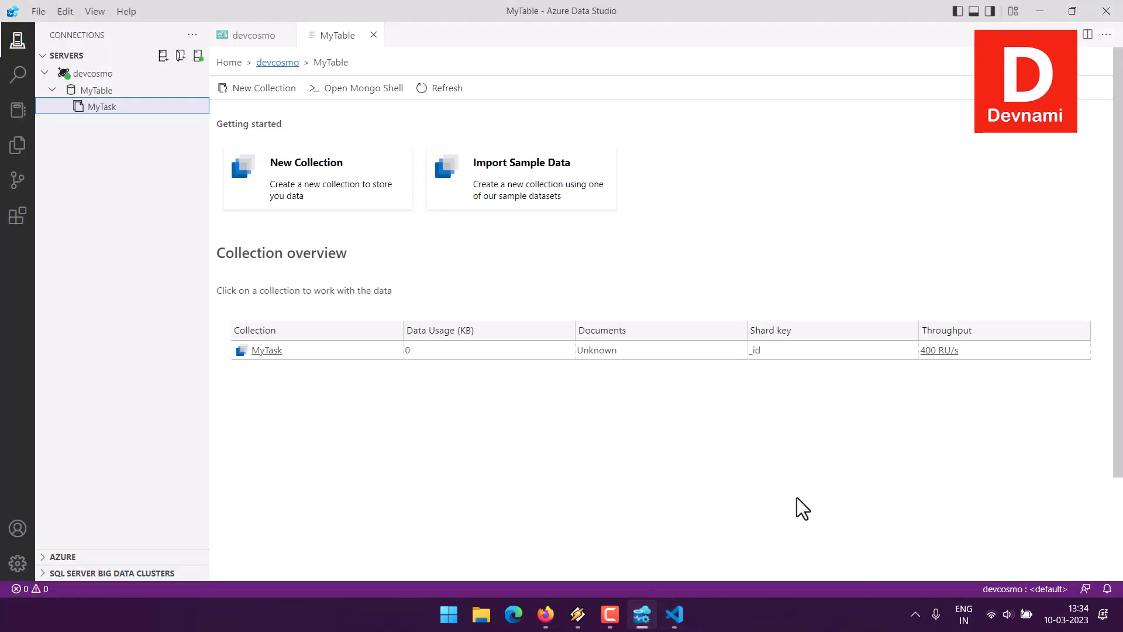